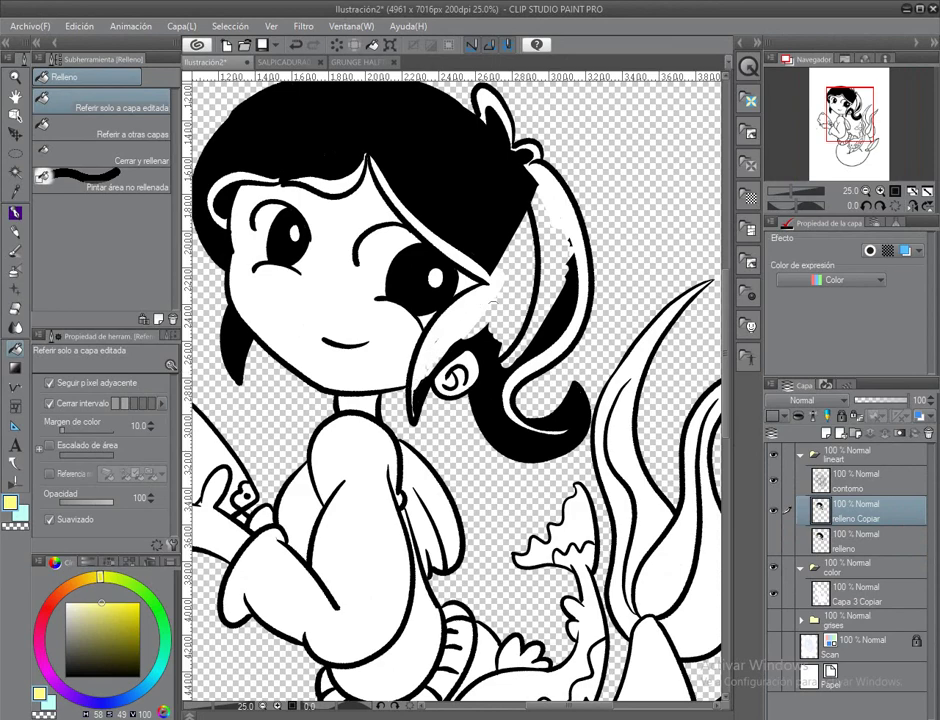
Step: Erase the solid black fill from the hair, ponytail and side locks on the relleno Copiar layer
left_click(497, 408)
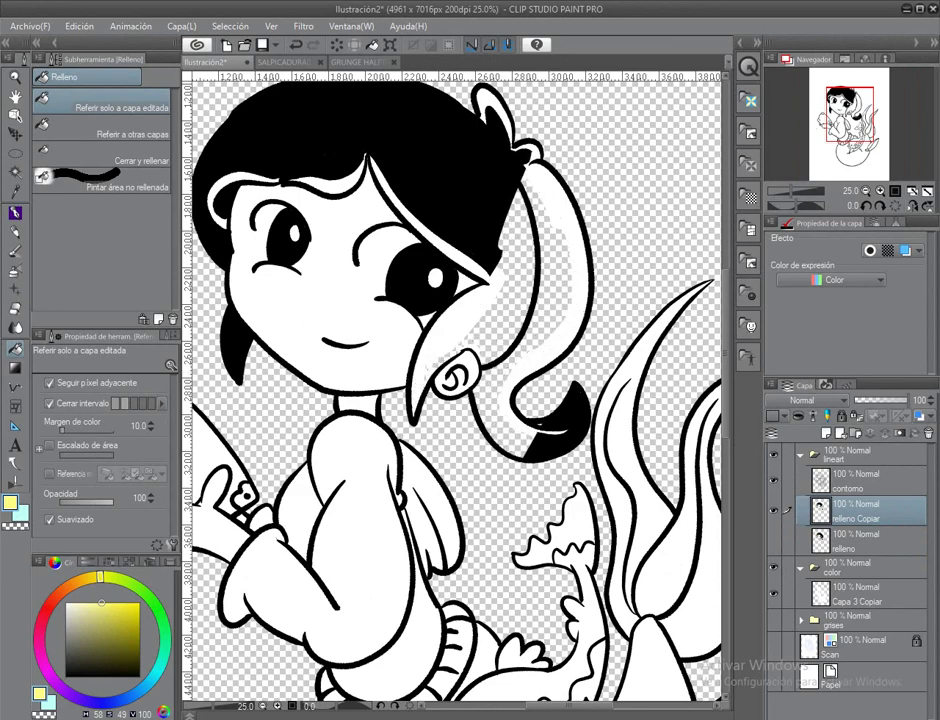
left_click(552, 445)
mouse_move(492, 262)
left_mouse_down()
mouse_move(462, 140)
mouse_move(505, 340)
mouse_move(521, 362)
left_mouse_up()
mouse_move(451, 303)
left_mouse_down()
mouse_move(500, 230)
mouse_move(511, 316)
left_mouse_up()
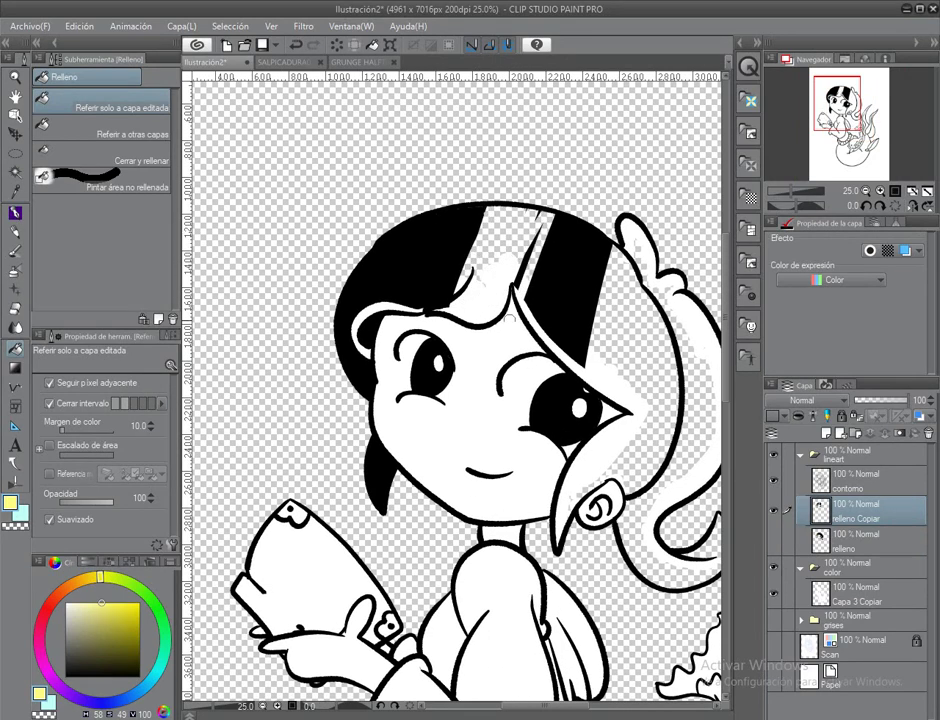
left_click_drag(590, 215, 560, 335)
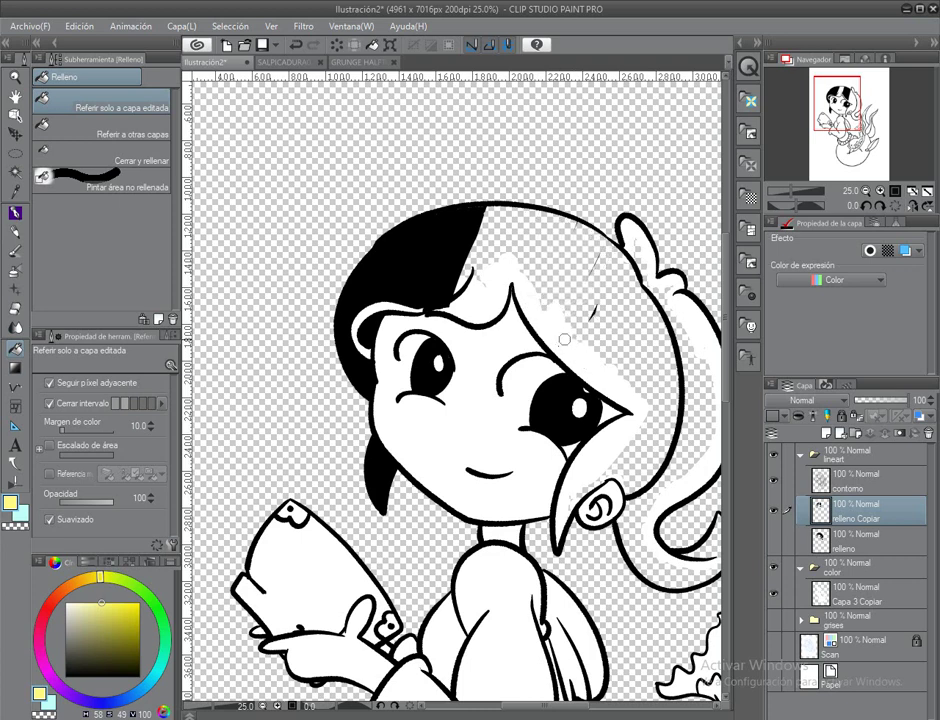
mouse_move(345, 310)
left_mouse_down()
mouse_move(390, 225)
mouse_move(420, 300)
mouse_move(450, 215)
mouse_move(480, 300)
left_mouse_up()
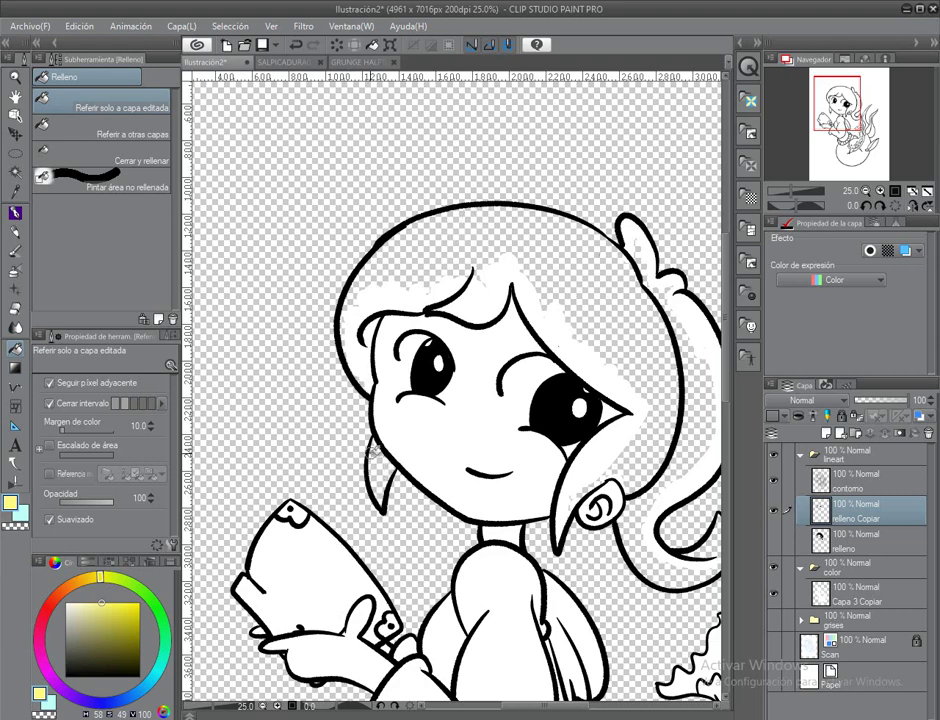
left_click_drag(418, 430, 400, 440)
Step: Paint the white highlights of both eyes solid black with the plumilla kenny pen on the relleno Copiar layer
key("p")
scroll(465, 337, "up", 2)
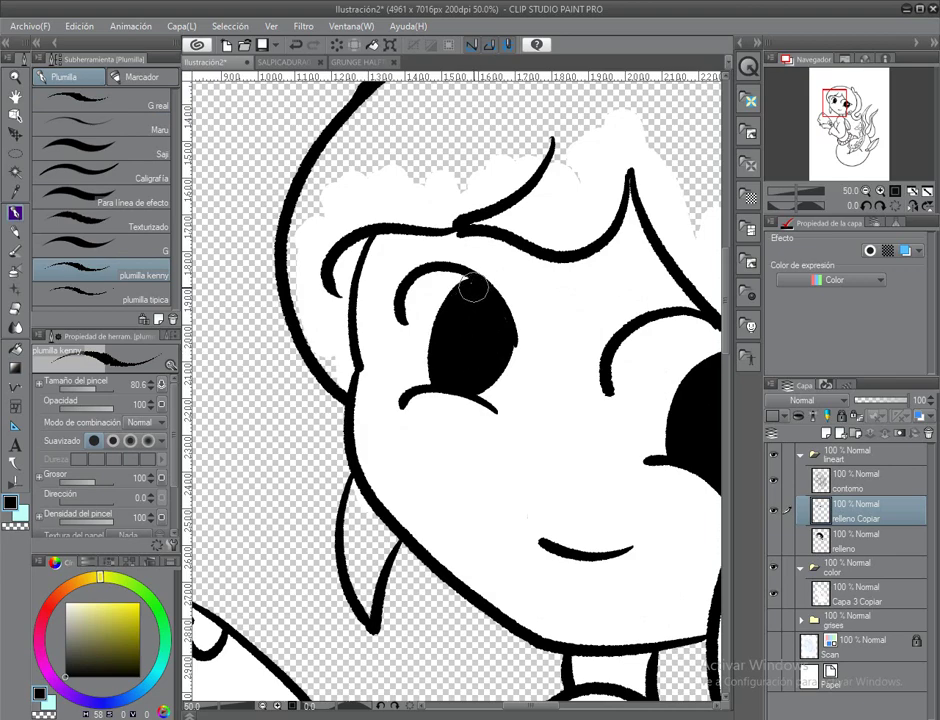
left_click_drag(473, 288, 293, 216)
scroll(592, 328, "down", 2)
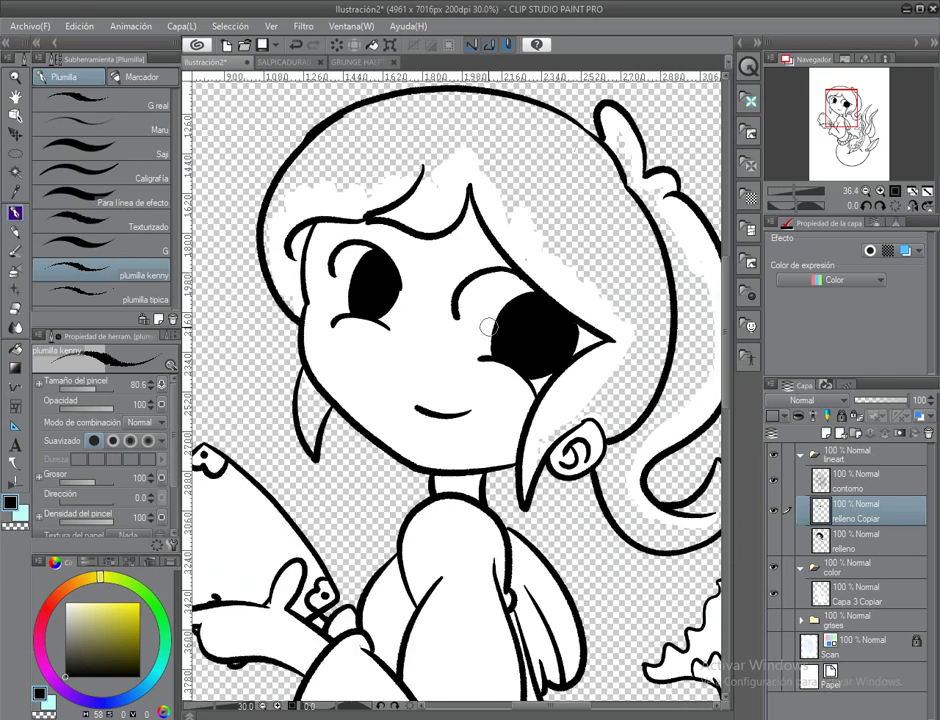
Step: Paint the fringe and main hair mass orange (H 23, S 100) on the Capa 3 Copiar layer with the Rellenar mono marker
left_click(788, 604)
left_click(66, 596)
left_click(139, 603)
left_click(135, 77)
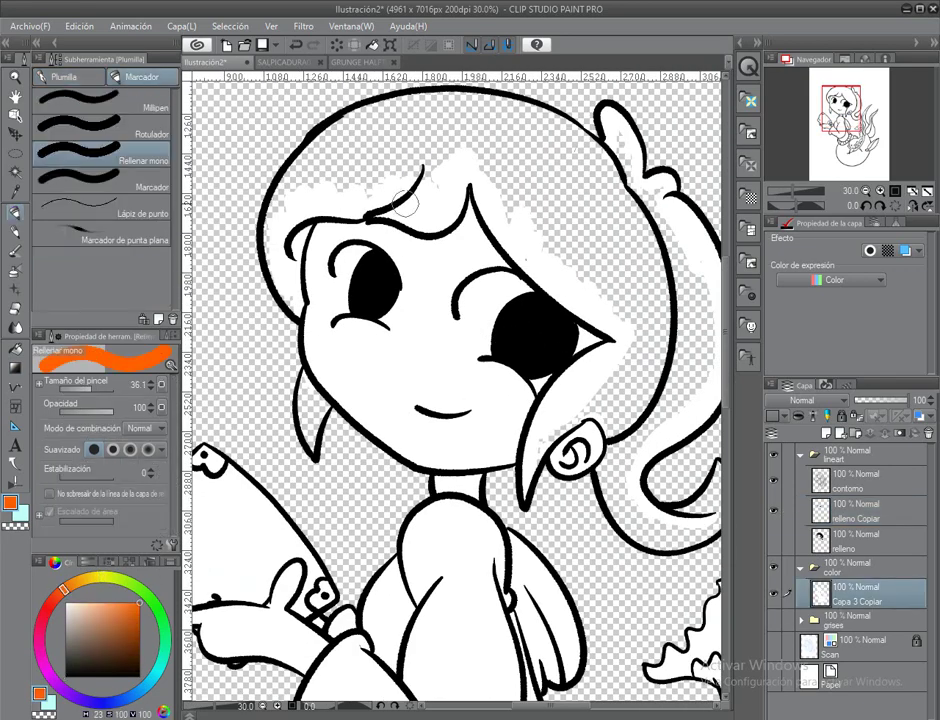
left_click_drag(400, 160, 420, 200)
mouse_move(400, 190)
left_mouse_down()
mouse_move(428, 180)
mouse_move(598, 386)
mouse_move(510, 495)
mouse_move(615, 430)
mouse_move(630, 250)
mouse_move(588, 288)
mouse_move(538, 401)
left_mouse_up()
mouse_move(400, 250)
left_mouse_down()
mouse_move(350, 270)
mouse_move(330, 255)
mouse_move(485, 255)
left_mouse_up()
left_click_drag(487, 330, 487, 237)
mouse_move(420, 170)
left_mouse_down()
mouse_move(410, 297)
mouse_move(370, 355)
mouse_move(345, 368)
left_mouse_up()
mouse_move(478, 330)
left_mouse_down()
mouse_move(508, 420)
mouse_move(653, 470)
left_mouse_up()
mouse_move(470, 250)
left_mouse_down()
mouse_move(345, 295)
mouse_move(358, 400)
mouse_move(349, 275)
mouse_move(354, 316)
left_mouse_up()
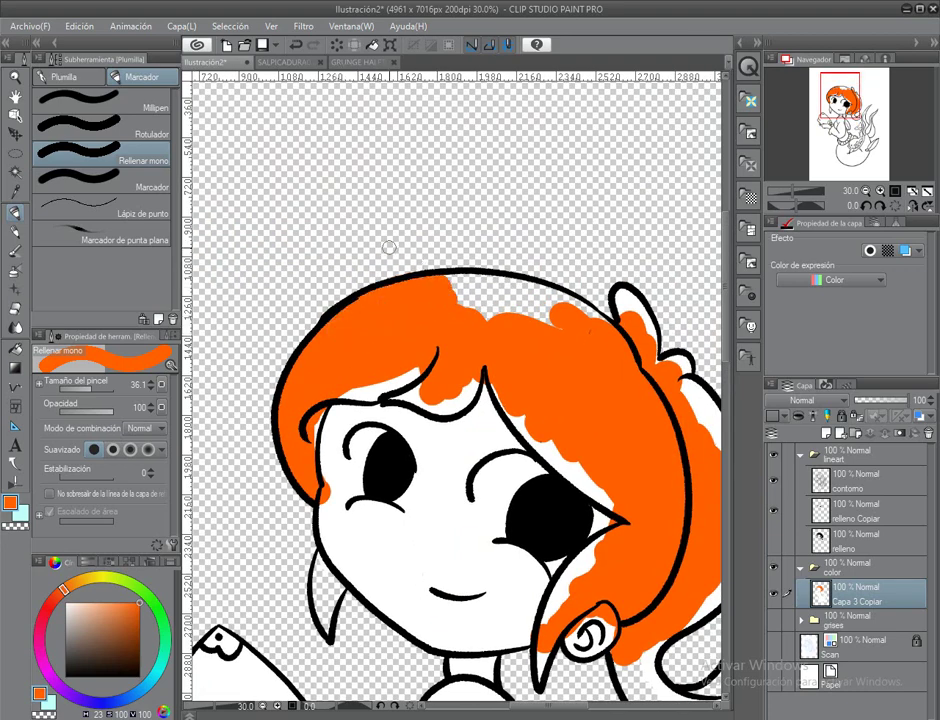
Step: Paint the crown of the hair and the curl of the ponytail orange up to the outlines
left_click(880, 205)
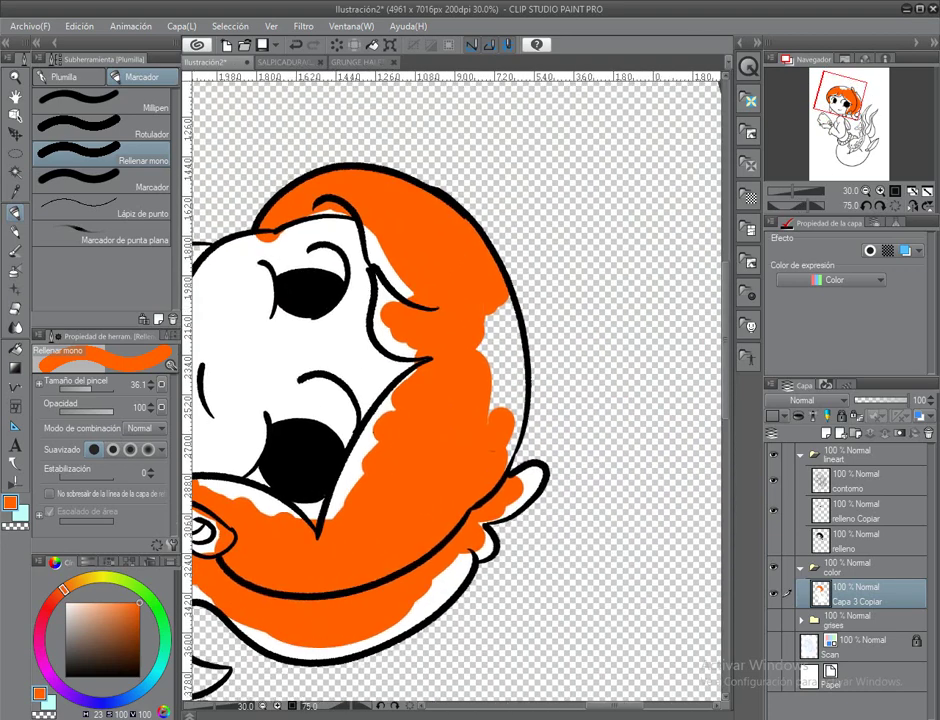
left_click_drag(493, 295, 505, 362)
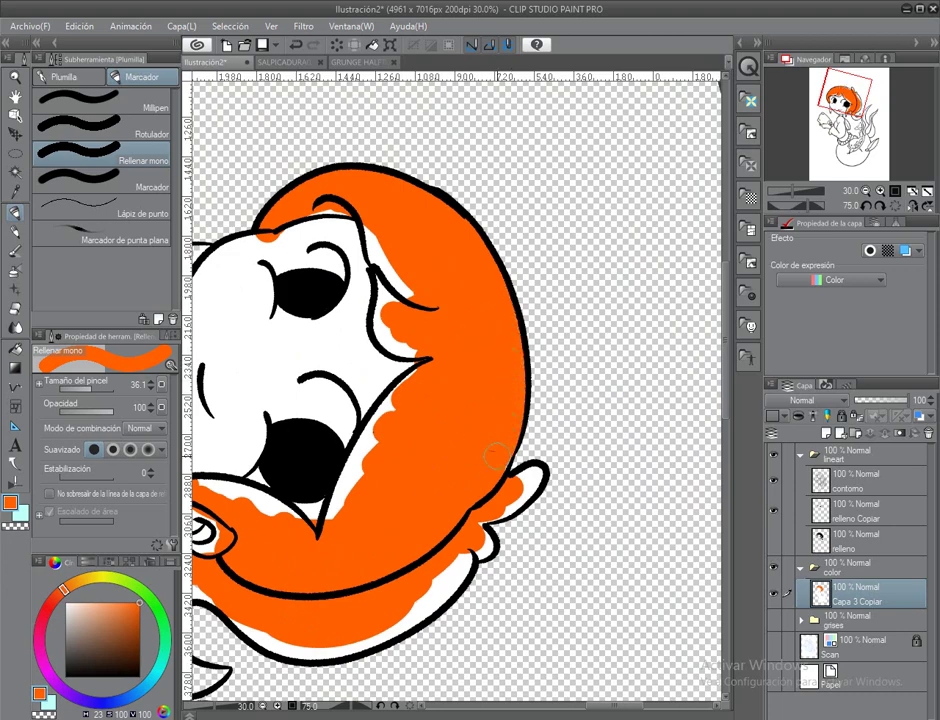
scroll(438, 430, "left", 5)
scroll(438, 430, "down", 5)
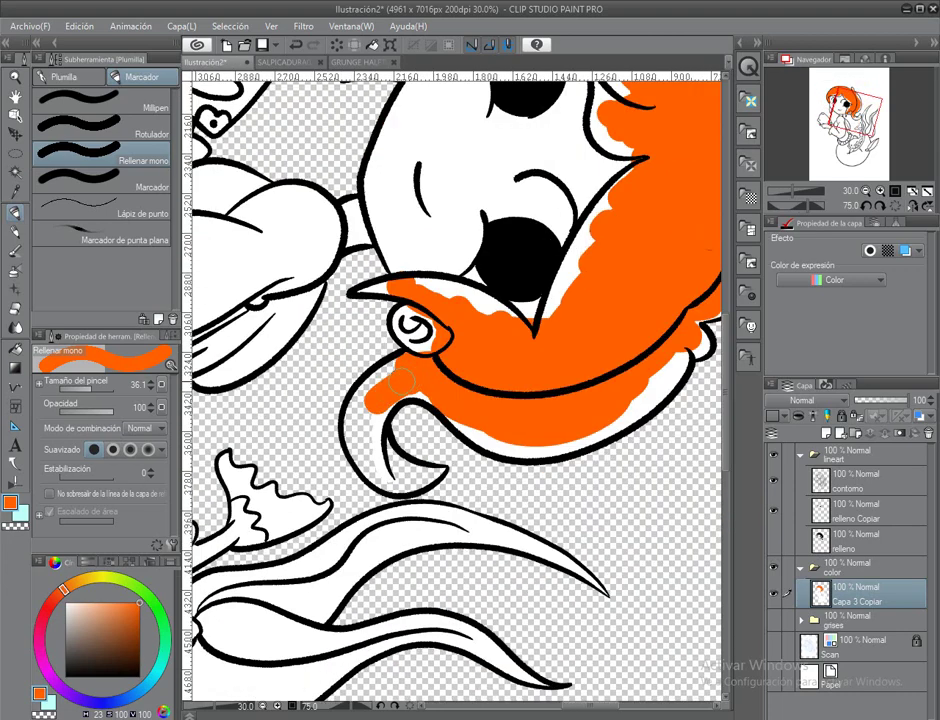
scroll(369, 462, "down", 1)
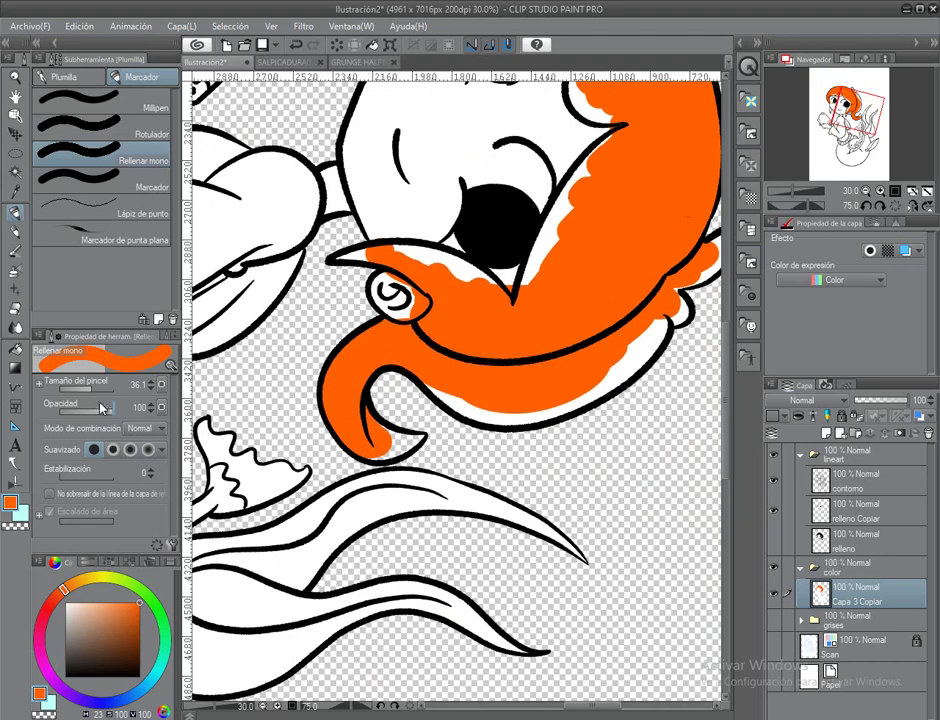
Step: Set the marker size to 14.1 and paint the ponytail tip and the loose lock beside the face orange
left_click(86, 393)
scroll(359, 365, "up", 3)
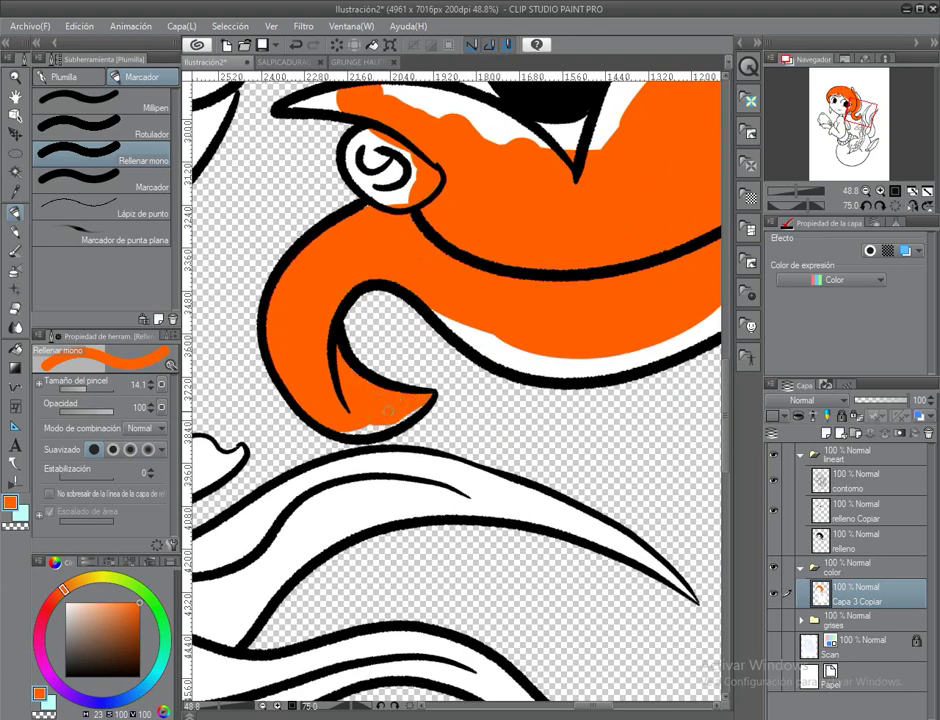
scroll(357, 317, "up", 5)
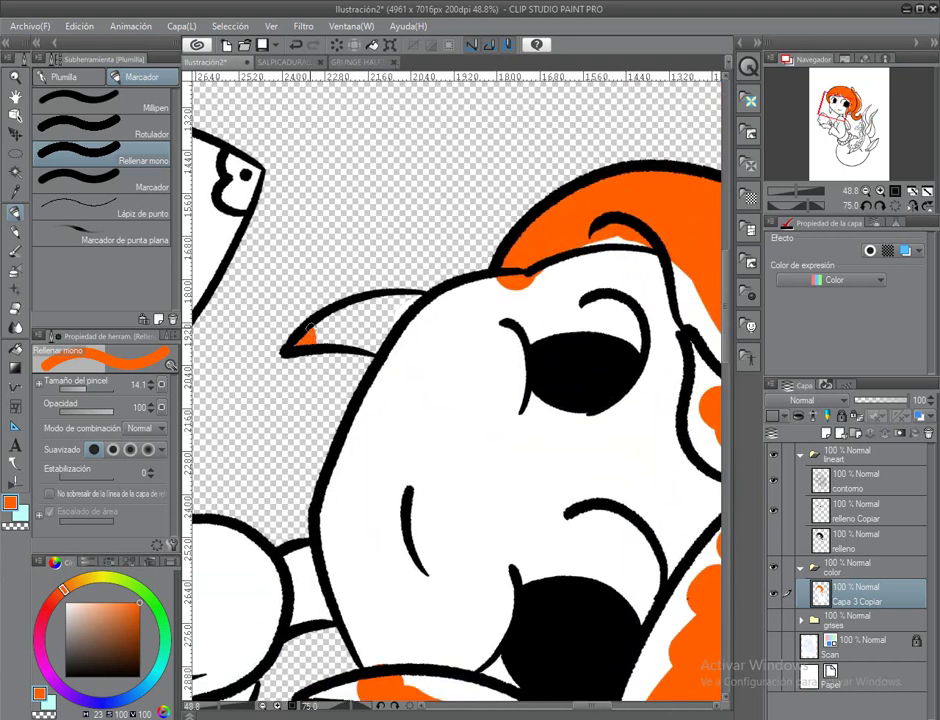
scroll(455, 385, "up", 2)
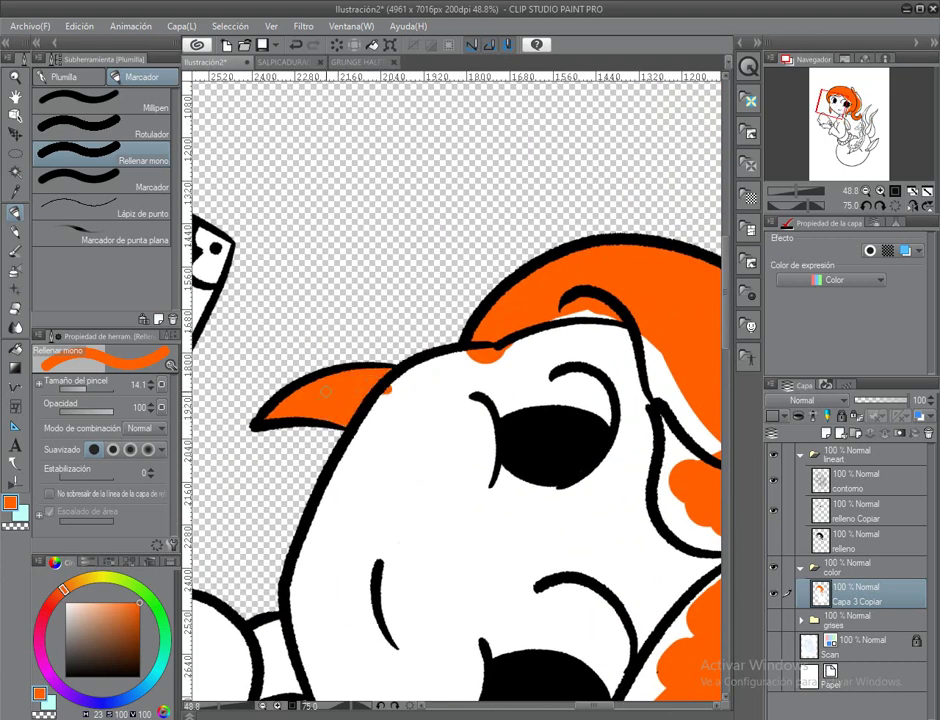
Step: Clear all the orange paint from the Capa 3 Copiar layer
key("ctrl+@")
scroll(450, 380, "down", 10)
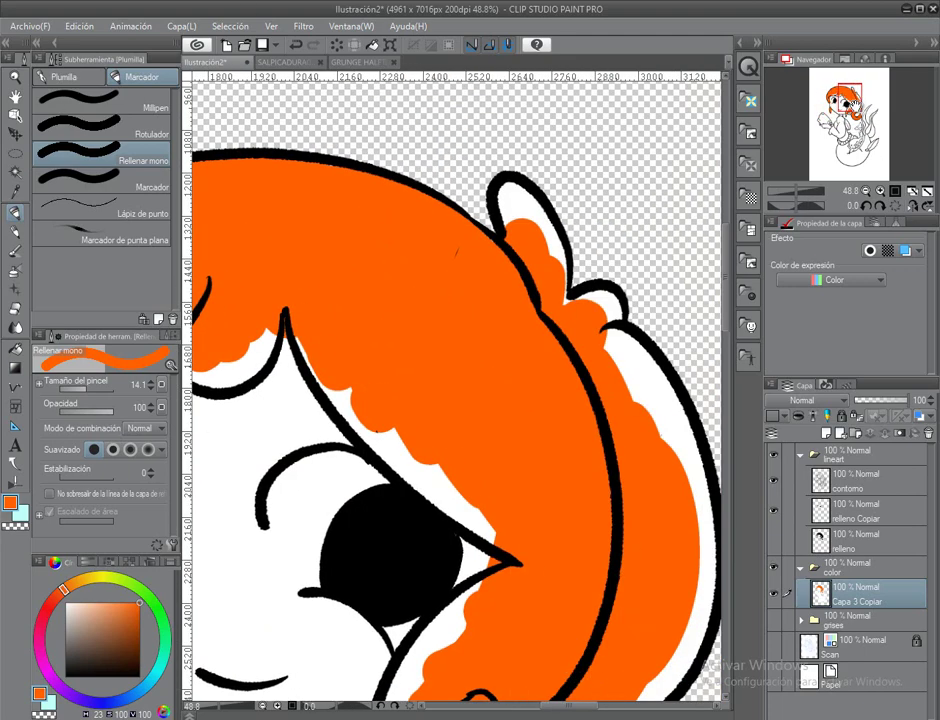
key("c")
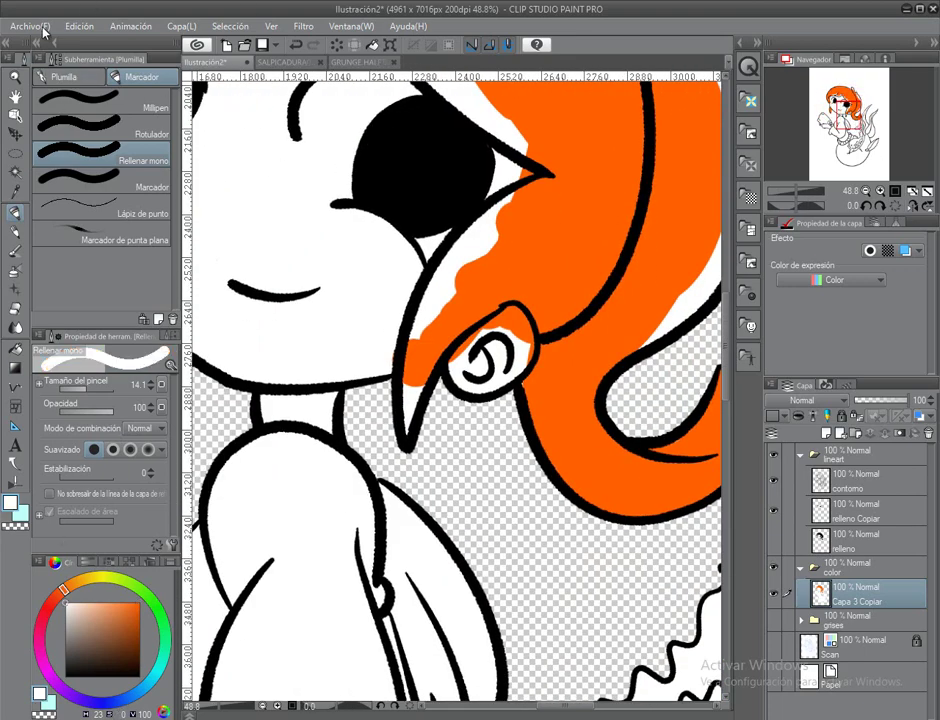
left_click(80, 26)
left_click(98, 159)
key("h")
key("ctrl+0")
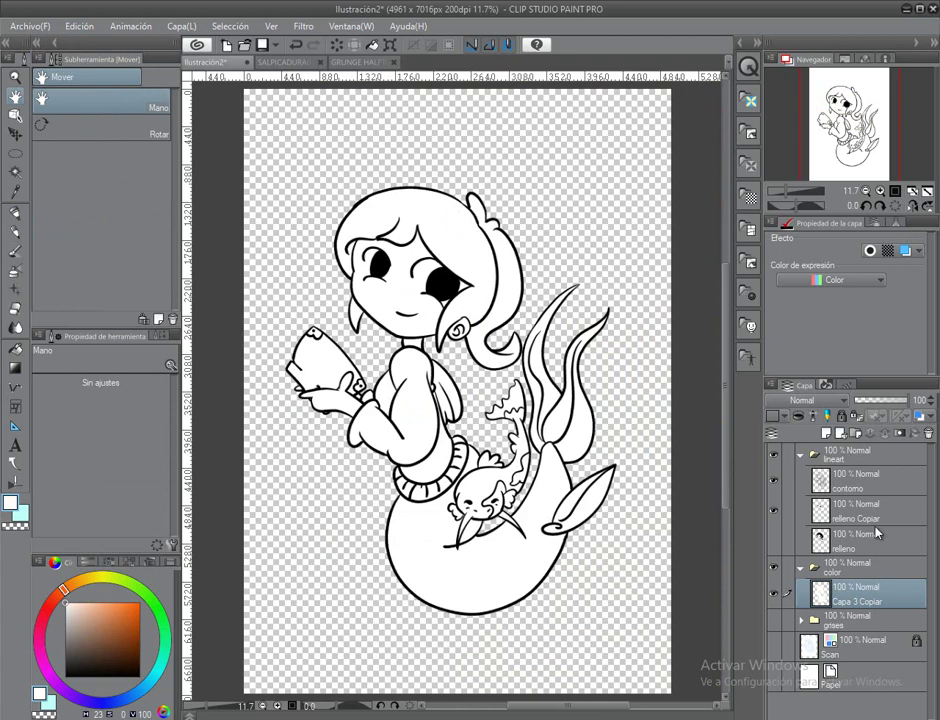
Step: Combine a copy of contorno with relleno Copiar at the top of the lineart folder and rename that layer lineart
left_click(860, 481)
key("ctrl+c")
key("ctrl+v")
left_click_drag(860, 542, 870, 488)
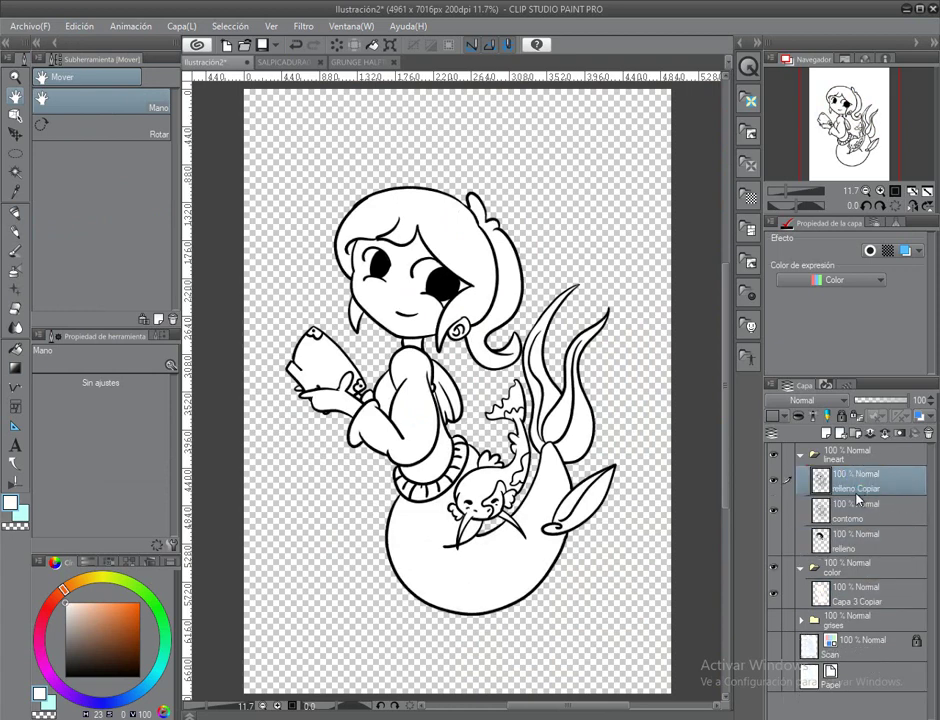
key("ctrl+s")
double_click(862, 488)
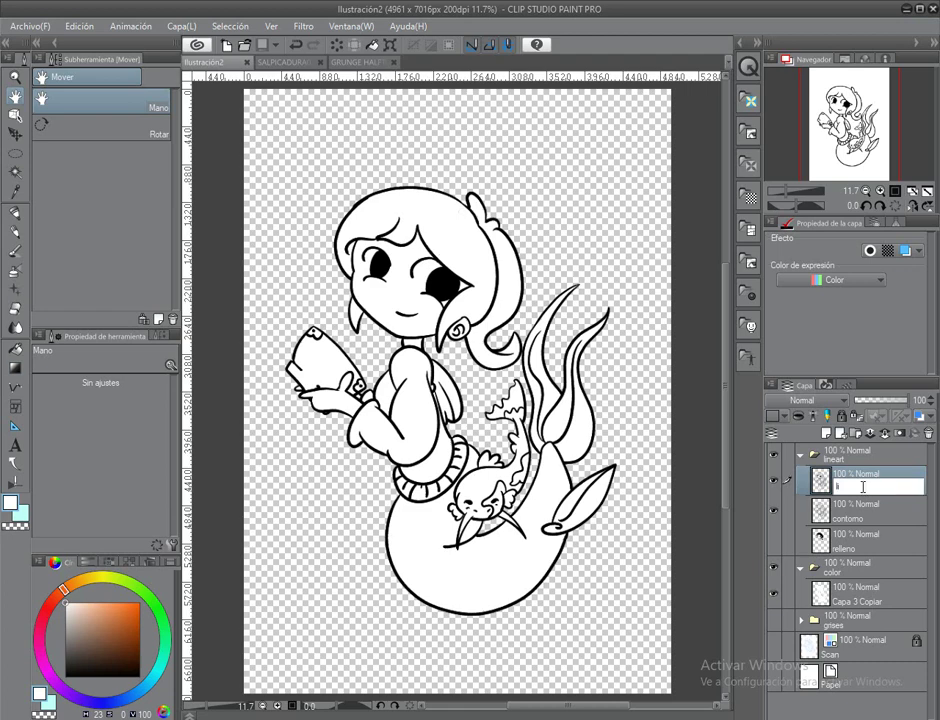
key("Return")
Step: Auto-select the hair areas from the lineart layer and add two new layers above Capa 3 Copiar in the color folder
left_click(15, 171)
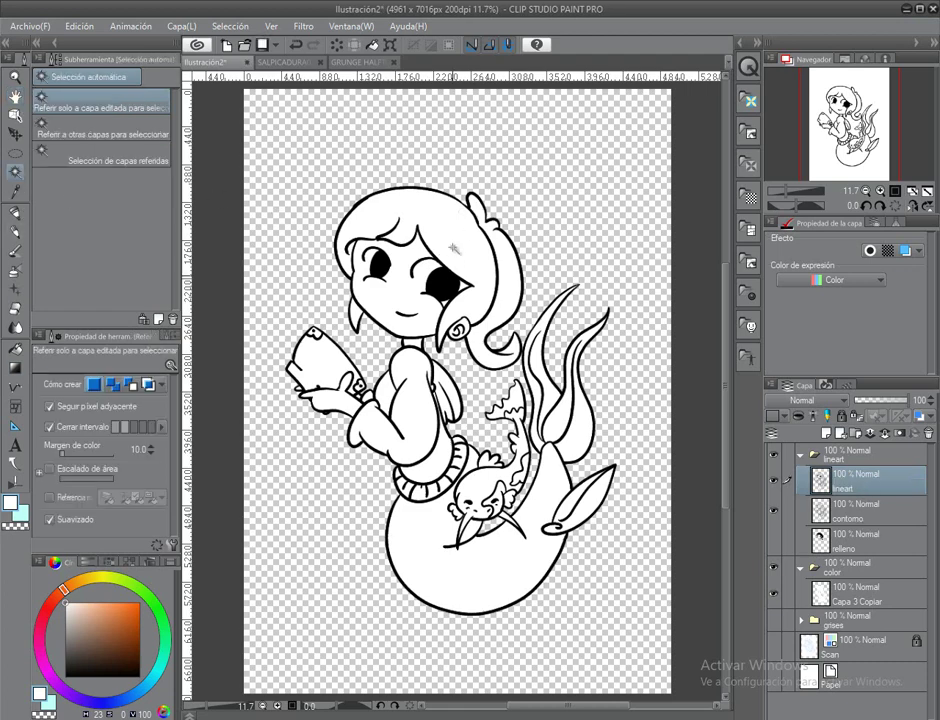
left_click(319, 300)
left_click(855, 594)
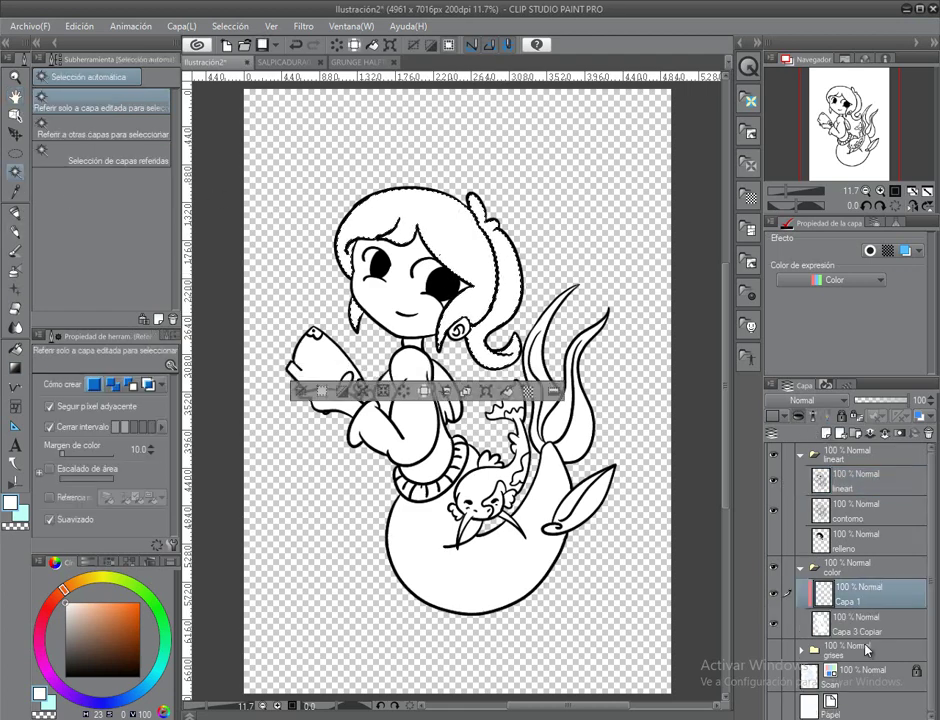
left_click(841, 434)
left_click(841, 434)
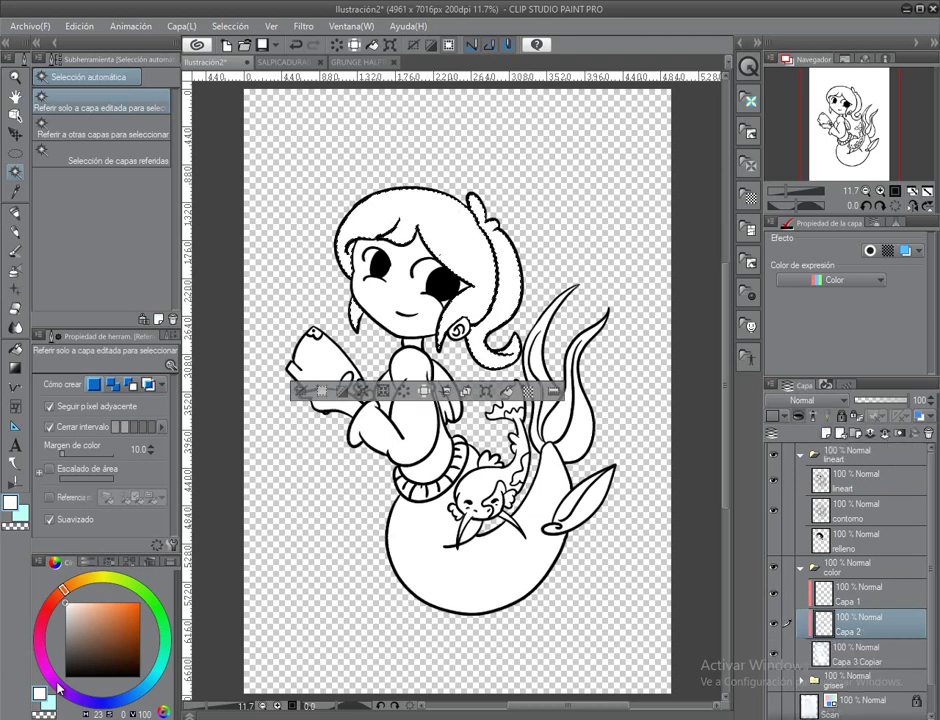
Step: Fill the selected hair with light pink (H 325) on the lower new layer and clear the selection
left_click(39, 645)
left_click(95, 602)
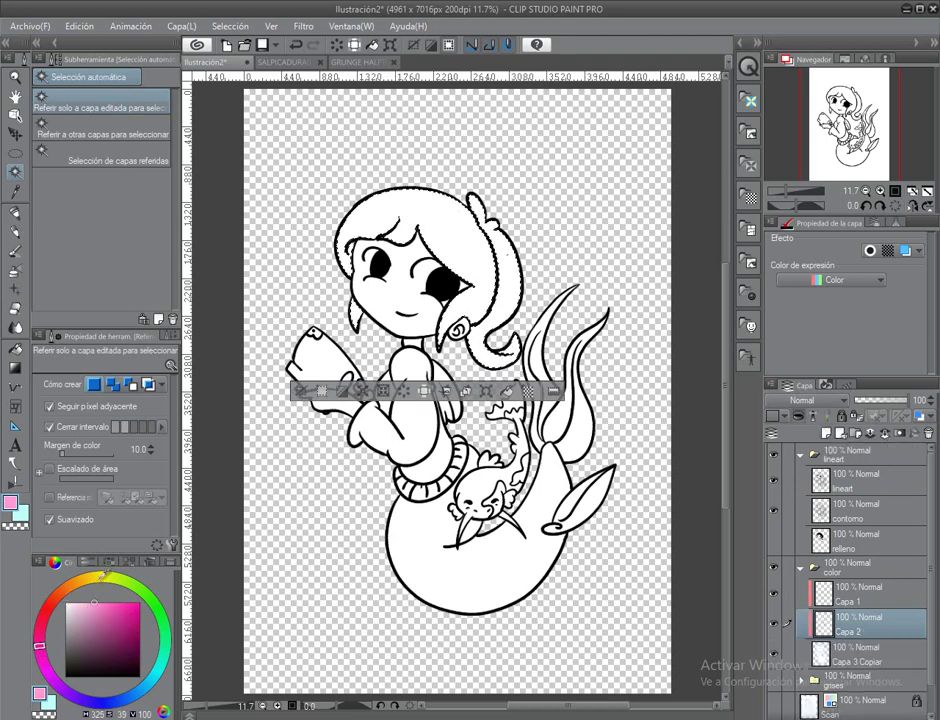
left_click(506, 391)
left_click(486, 391)
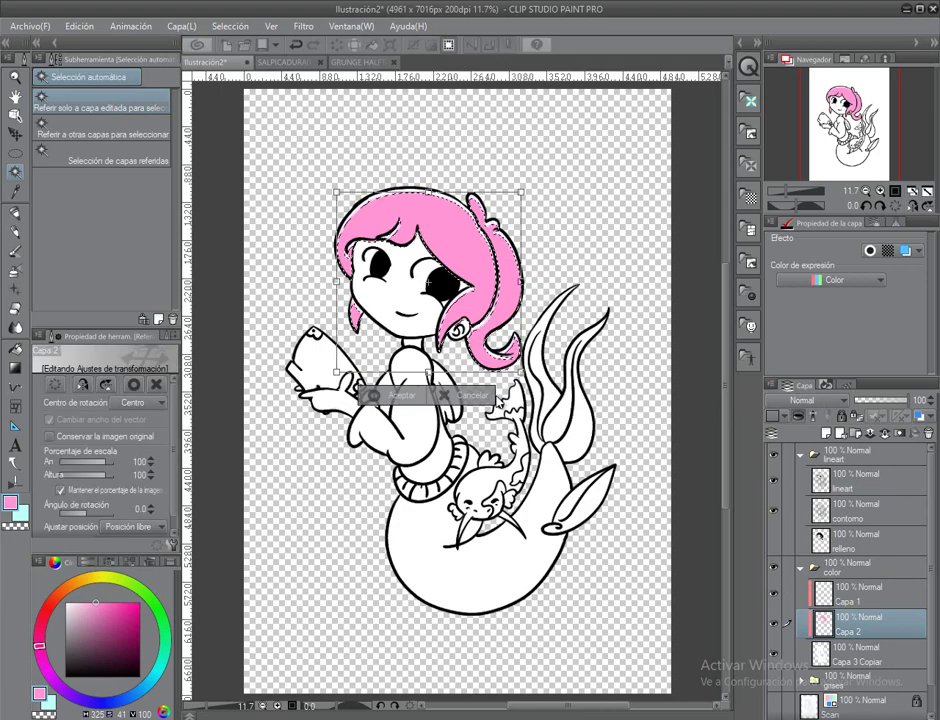
key("Escape")
key("ctrl+d")
Step: Select the face, ear and hand areas from the lineart layer and fill them with yellow (H 49, S 41) on a new layer
left_click(428, 418, "ctrl+shift")
left_click(445, 310)
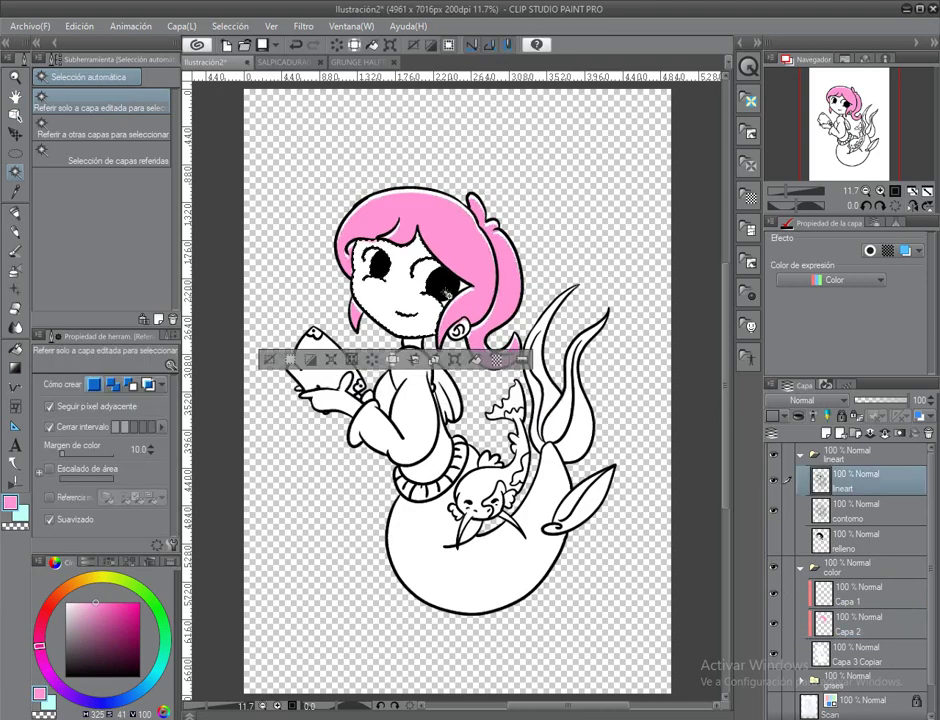
scroll(300, 430, "up", 4)
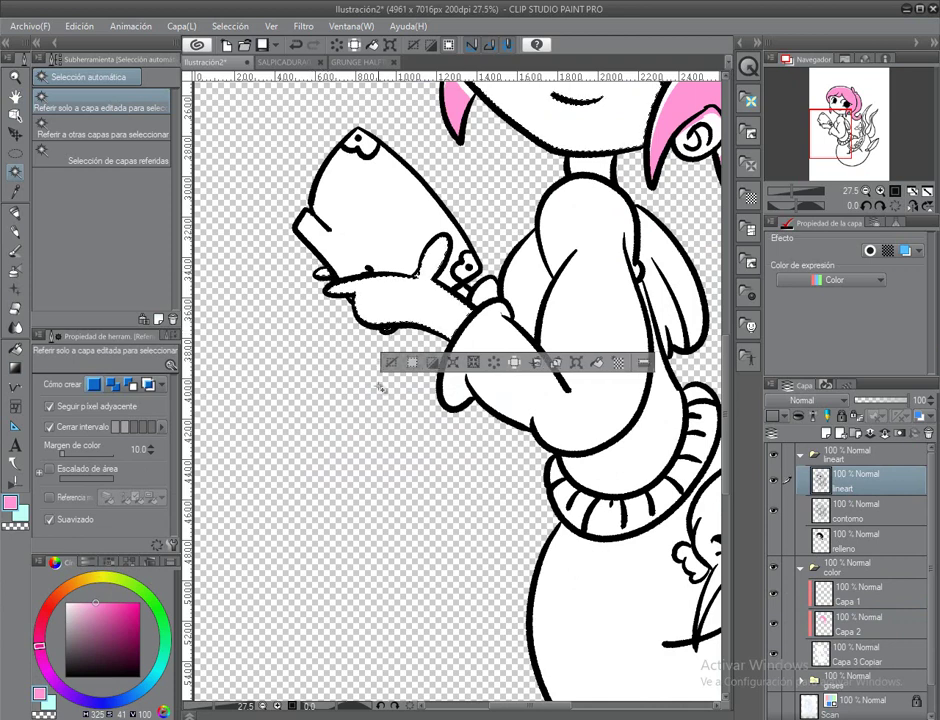
left_click(888, 652)
key("ctrl+shift+n")
left_click(88, 582)
left_click(597, 362)
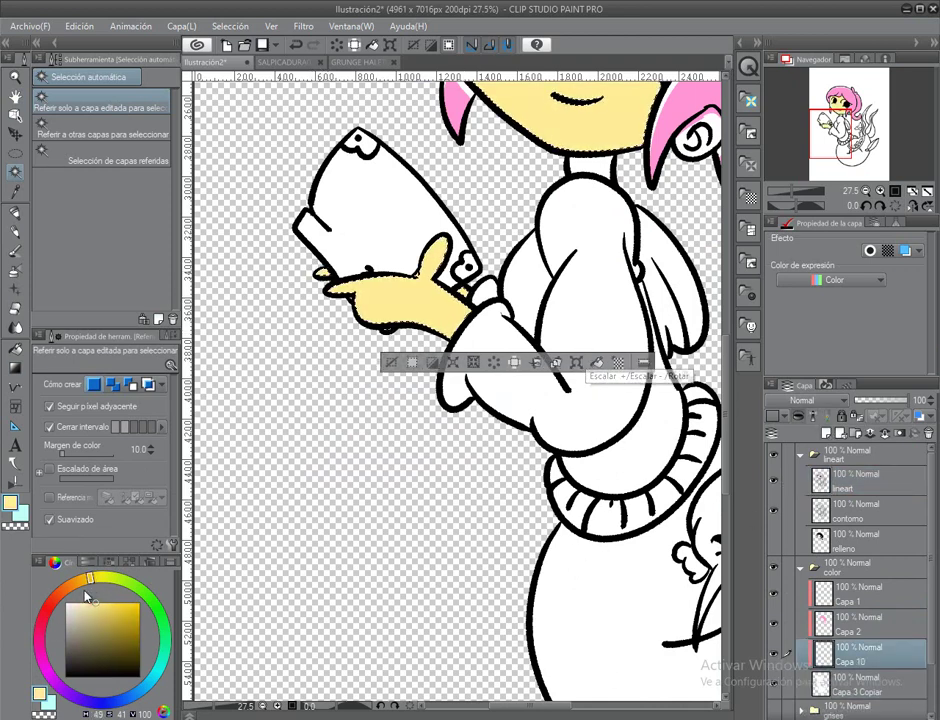
Step: Refill the selected skin areas with a paler cream tone (H 49, S 21)
left_click(84, 602)
left_click(860, 480)
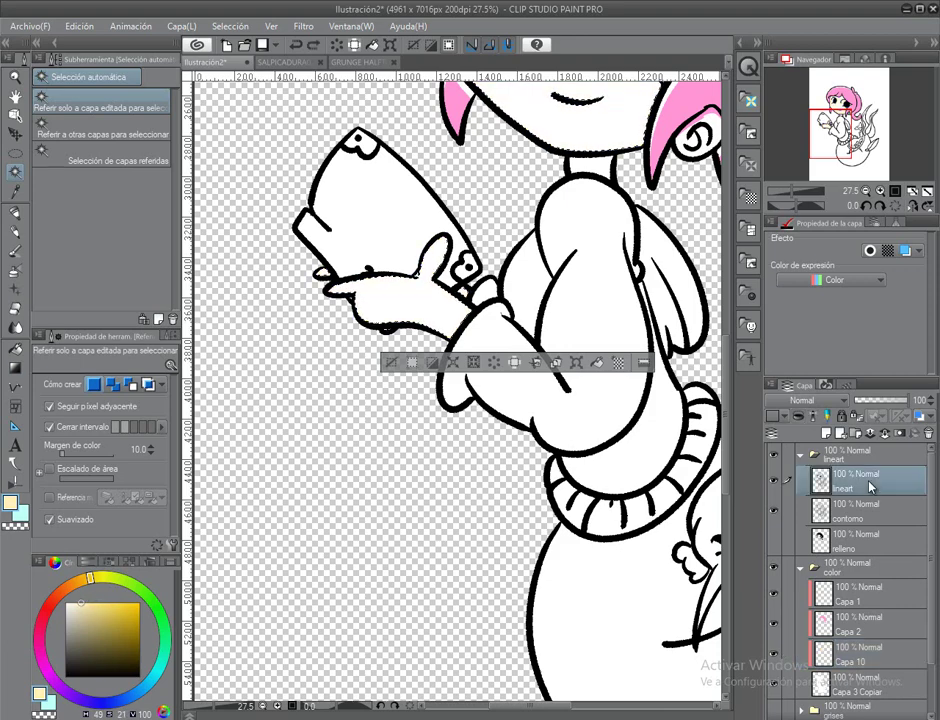
left_click(597, 362)
Step: Redo the cream skin fill with the neck included on the Capa 10 layer and clear the selection
left_click_drag(830, 140, 838, 108)
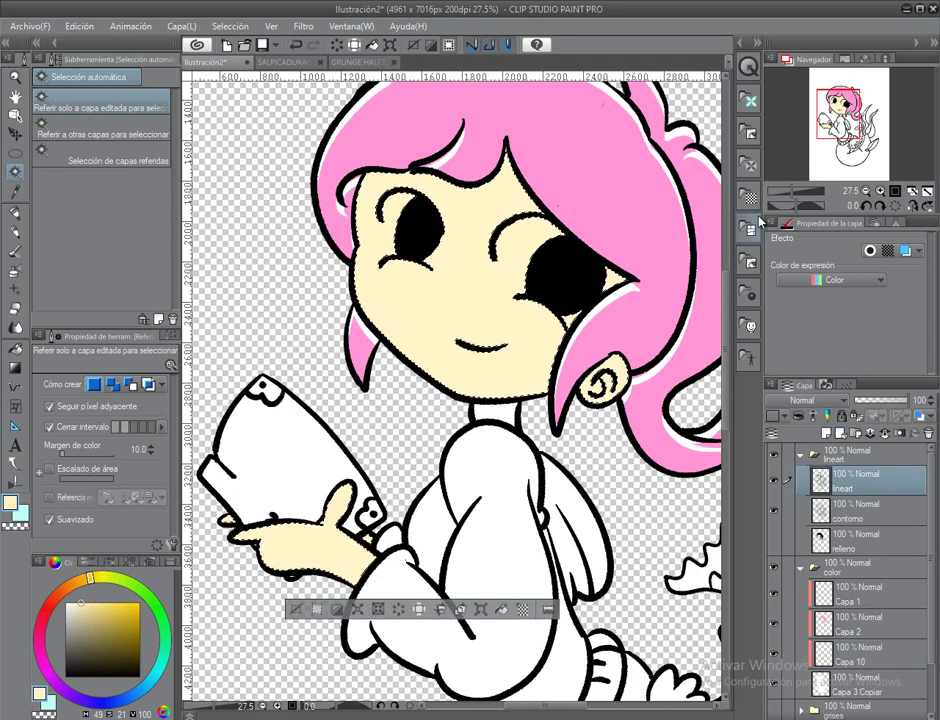
key("Delete")
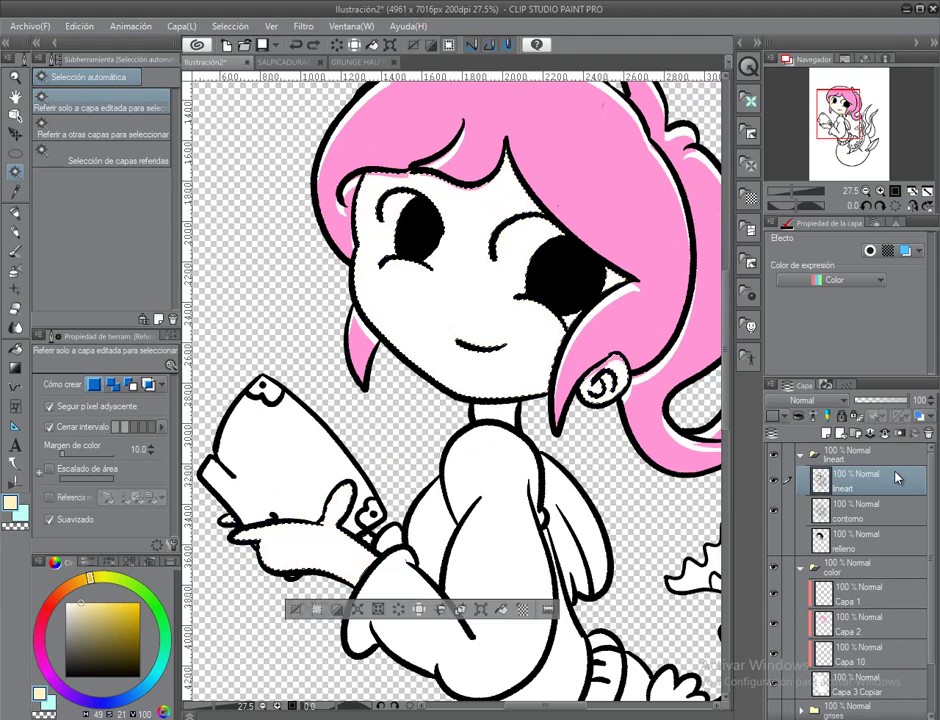
left_click(848, 650)
key("ctrl+z")
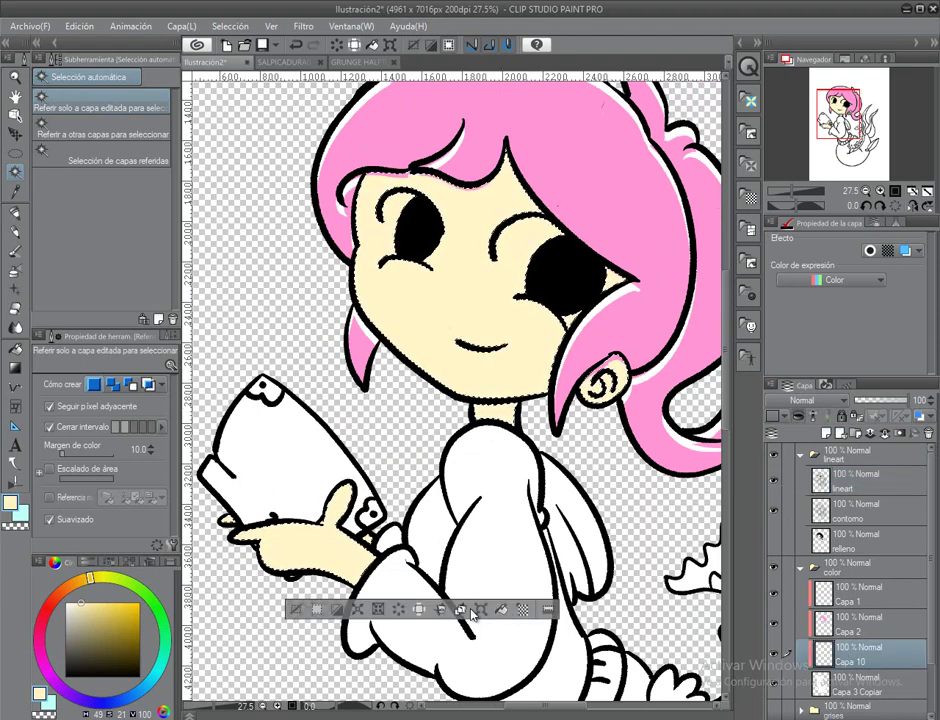
left_click(480, 611)
key("Escape")
key("ctrl+d")
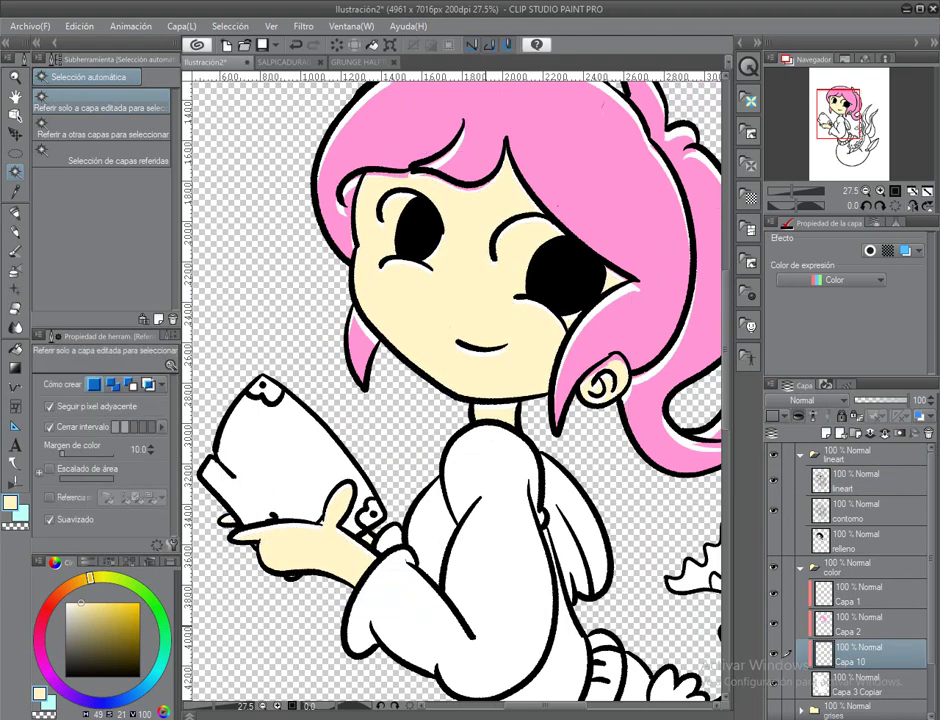
Step: Rename the skin layer piel and the hair layer pelo, and save the illustration
key("ctrl+s")
double_click(842, 660)
type("piel")
key("Return")
double_click(840, 630)
type("pelo")
key("Return")
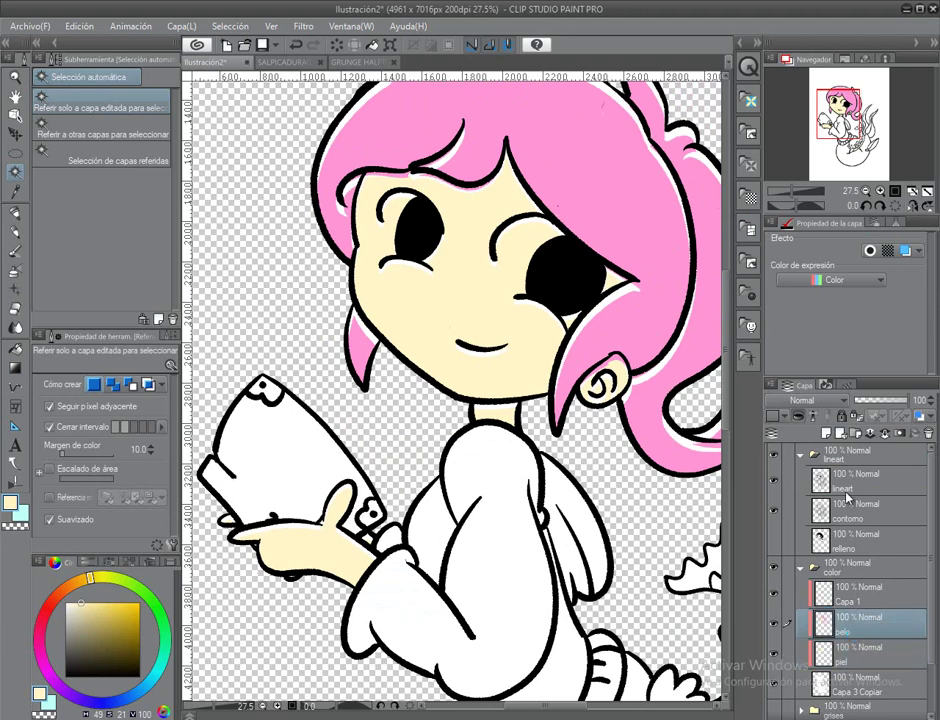
key("ctrl+s")
Step: Clear the cream skin colour from the whites of both eyes on the piel layer using the plumilla kenny pen
scroll(575, 325, "up", 2)
key("alt+bracketleft")
key("p")
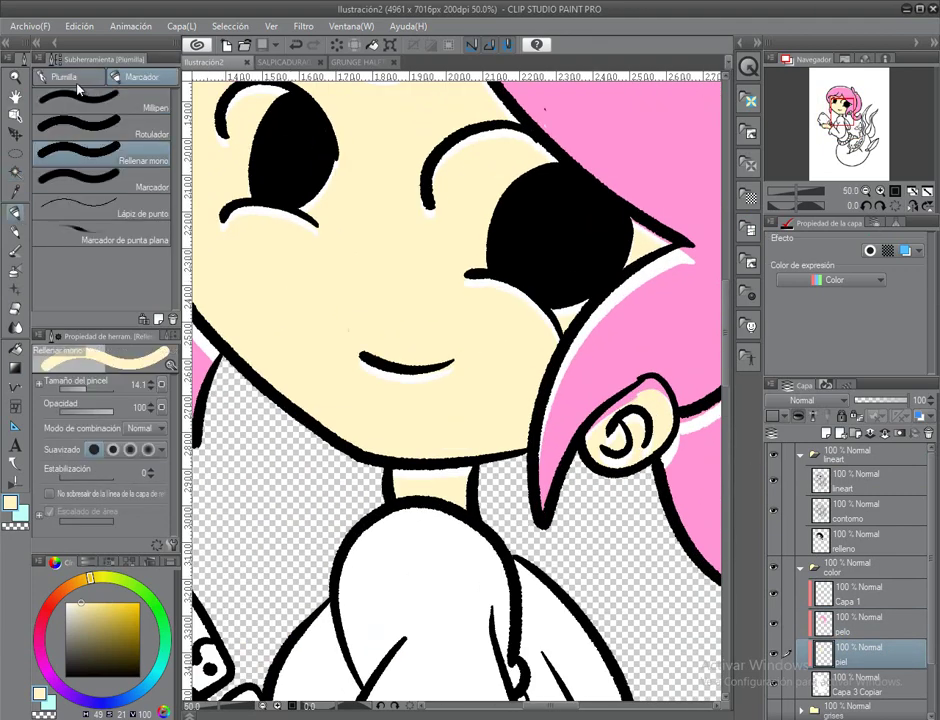
left_click(68, 77)
left_click_drag(329, 374, 322, 472)
mouse_move(481, 268)
left_mouse_down()
mouse_move(505, 321)
mouse_move(477, 291)
mouse_move(467, 353)
mouse_move(471, 270)
mouse_move(452, 333)
left_mouse_up()
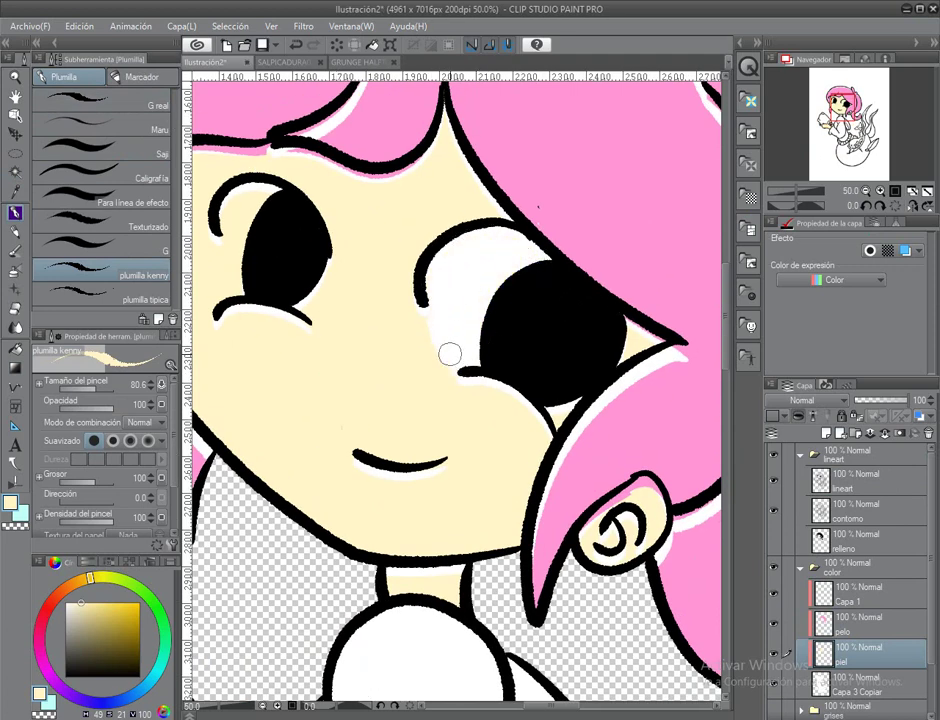
left_click_drag(328, 371, 253, 346)
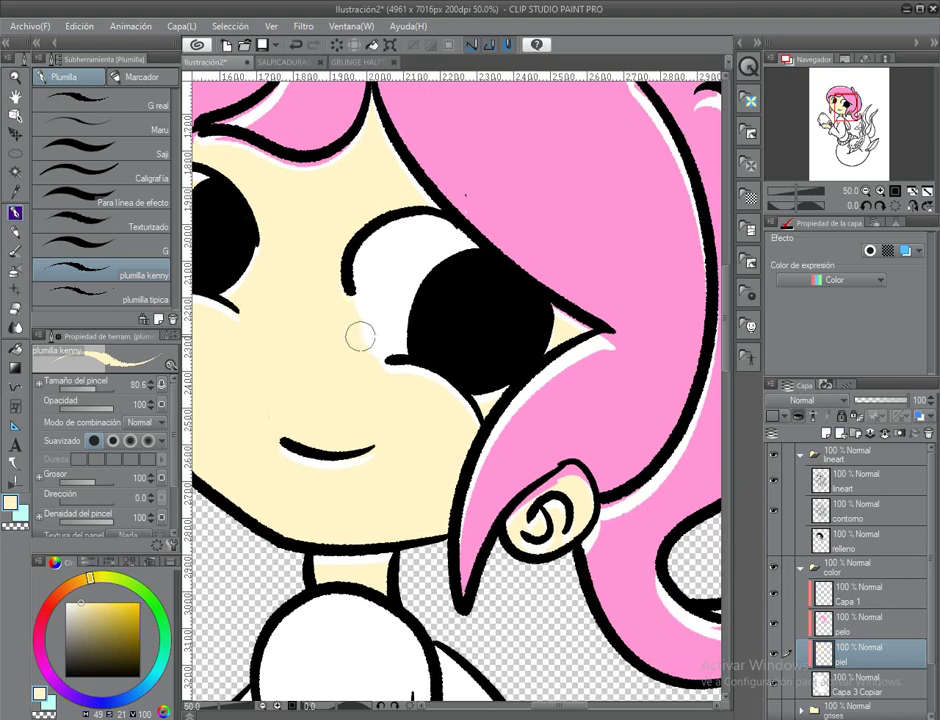
scroll(368, 372, "left", 5)
scroll(368, 372, "up", 2)
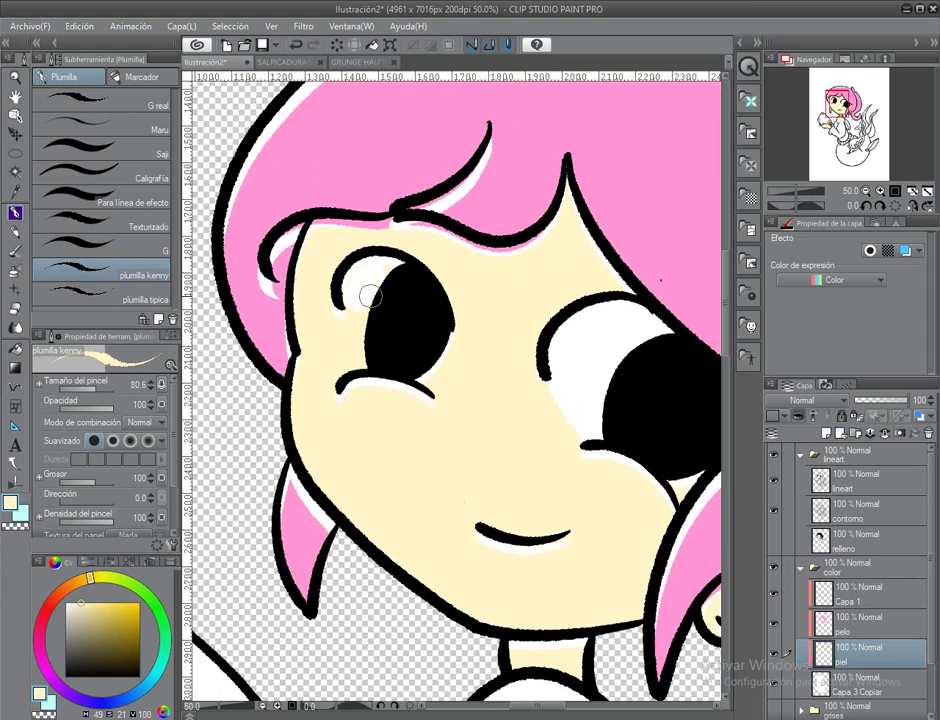
scroll(336, 258, "down", 1)
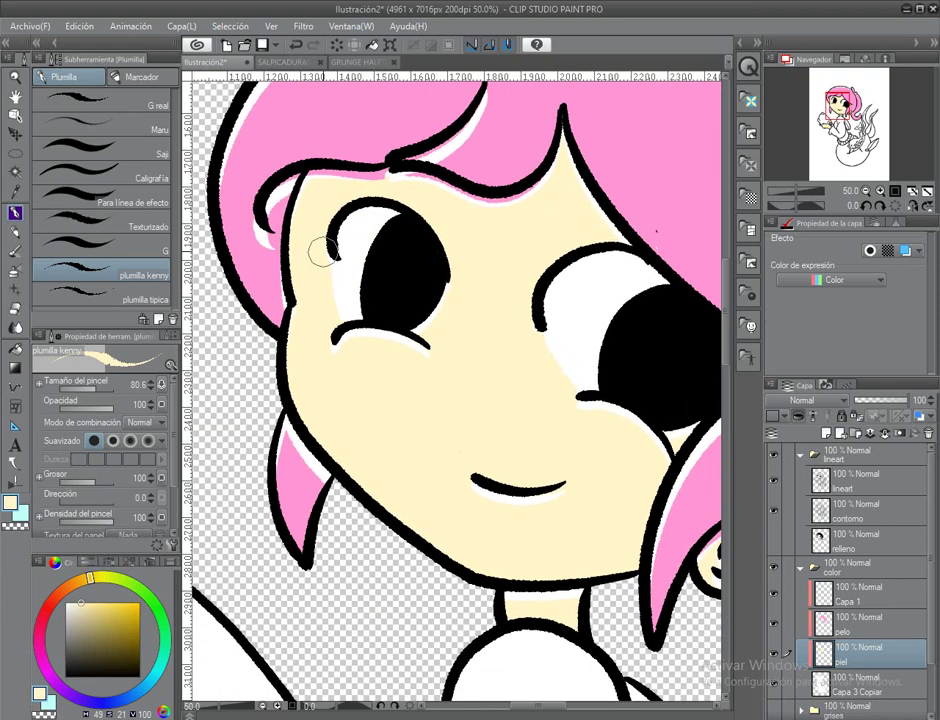
scroll(330, 280, "down", 7)
scroll(345, 288, "up", 1)
Step: Fill the sweatshirt areas selected from the lineart with pale pink (H 325, S 20) on a new layer, offset slightly from the lines
double_click(14, 97)
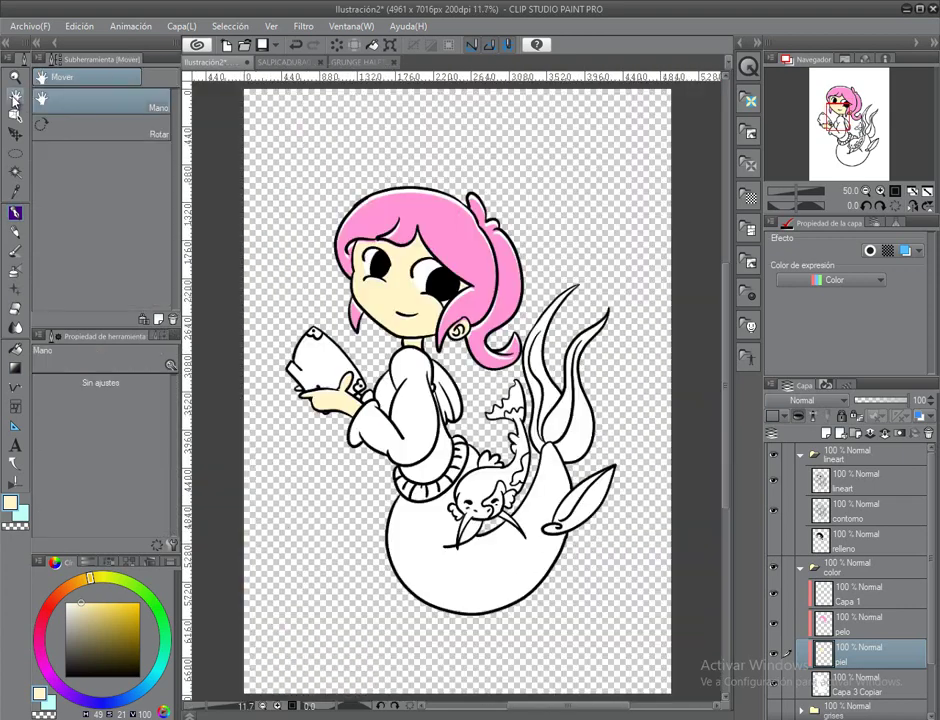
left_click(843, 480)
left_click(14, 171)
left_click(420, 410)
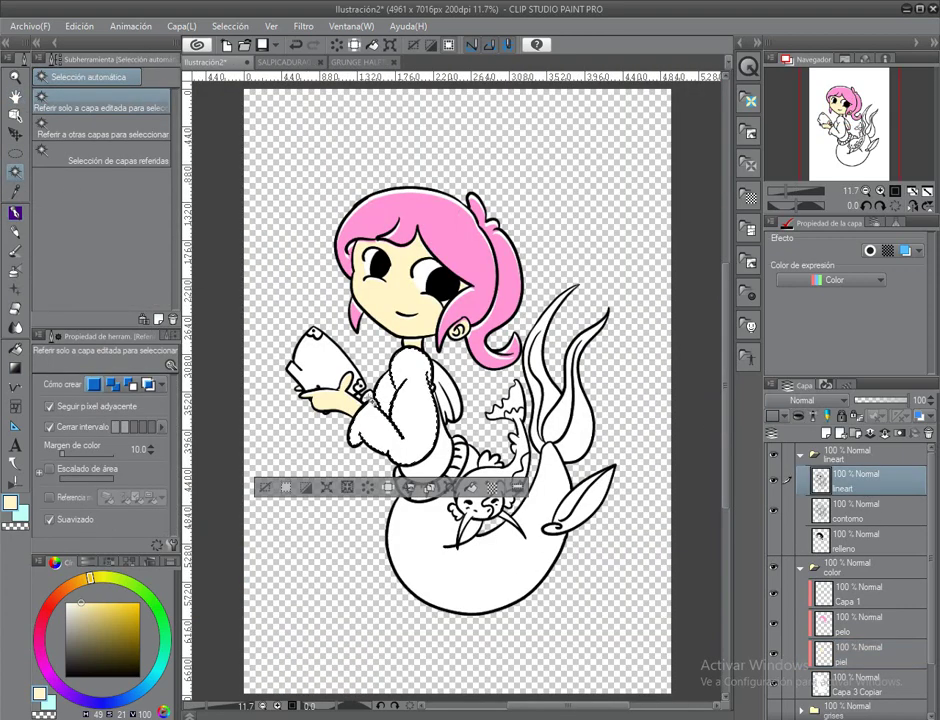
scroll(455, 465, "up", 2)
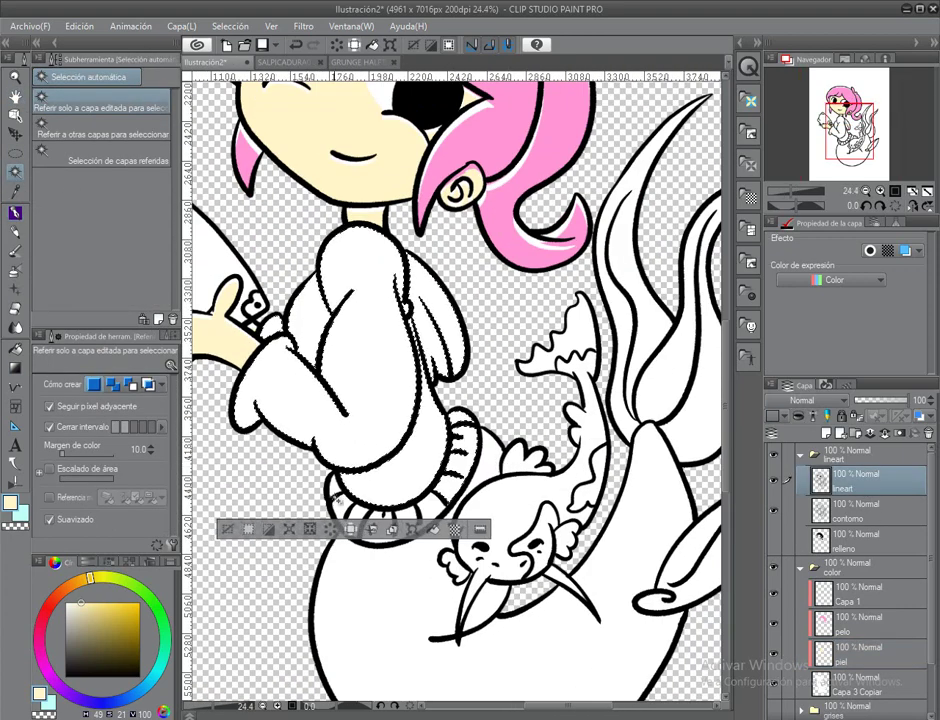
key("ctrl+shift+n")
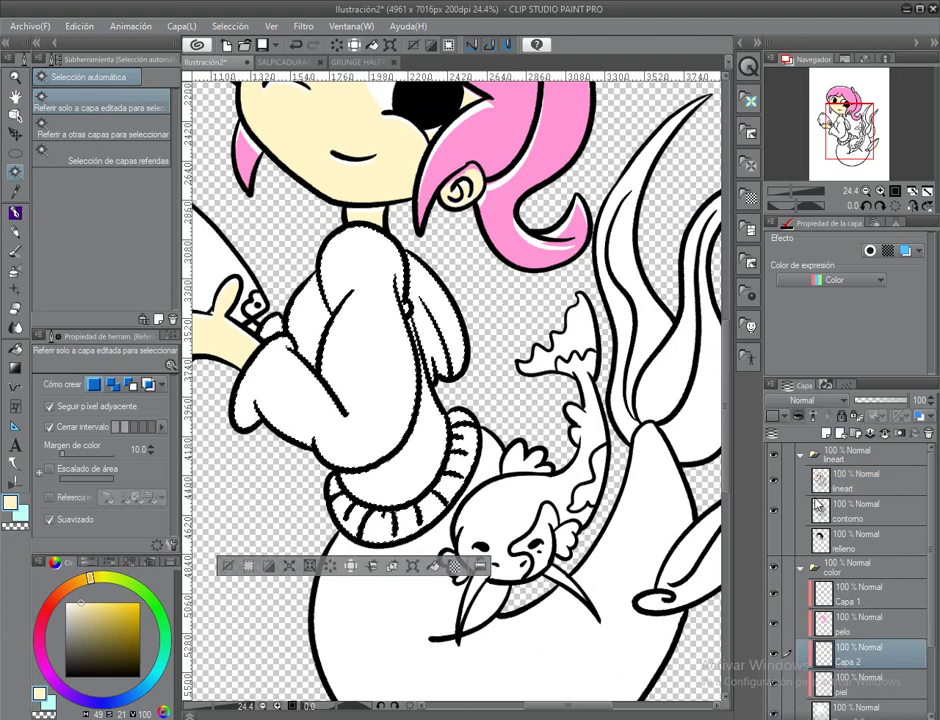
left_click(40, 645)
left_click(413, 566)
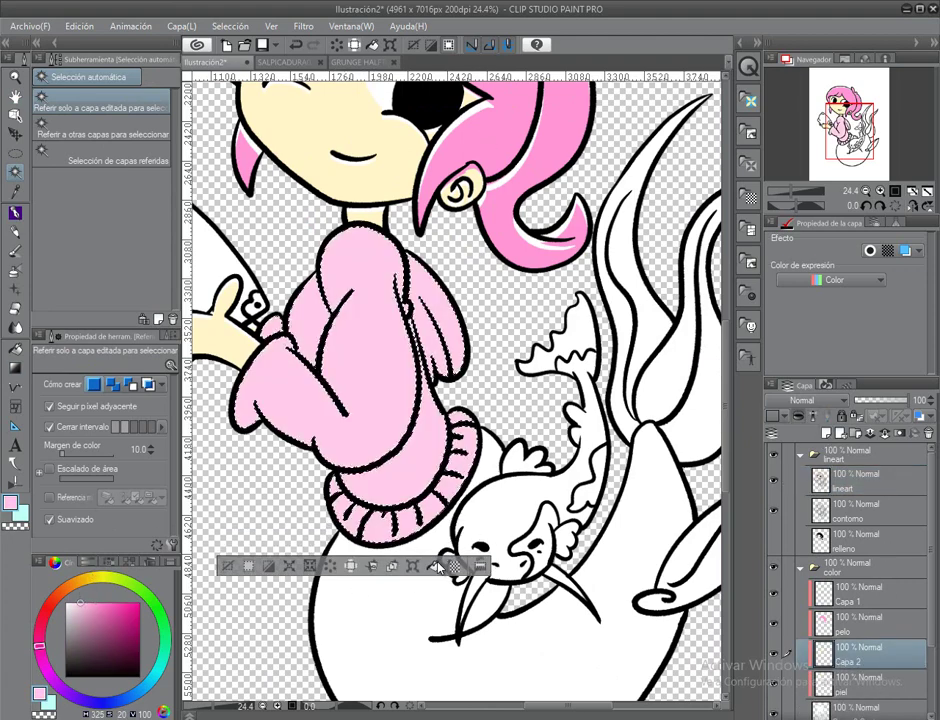
left_click(413, 566)
left_click(411, 577)
key("ctrl+d")
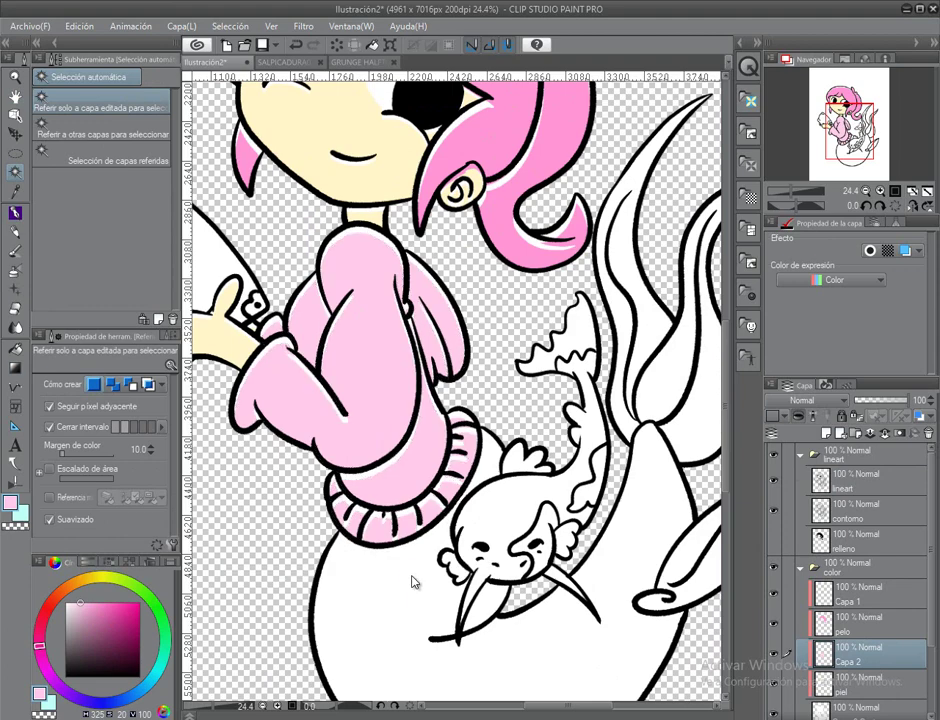
Step: Save the illustration and rename the sweatshirt colour layer sudadera
key("ctrl+s")
double_click(851, 658)
type("sudadera")
key("Return")
Step: Fill the tail and its fins with mint green (H 145, S 20) on a new layer named cola, offset slightly from the lines
left_click(850, 482)
left_click(430, 607)
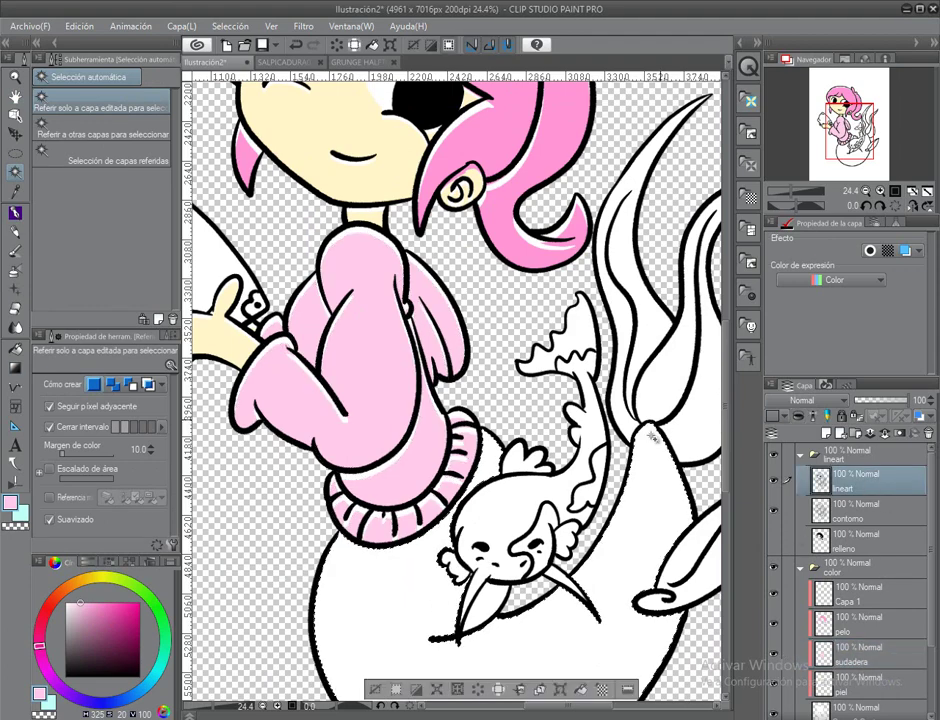
left_click_drag(591, 710, 621, 710)
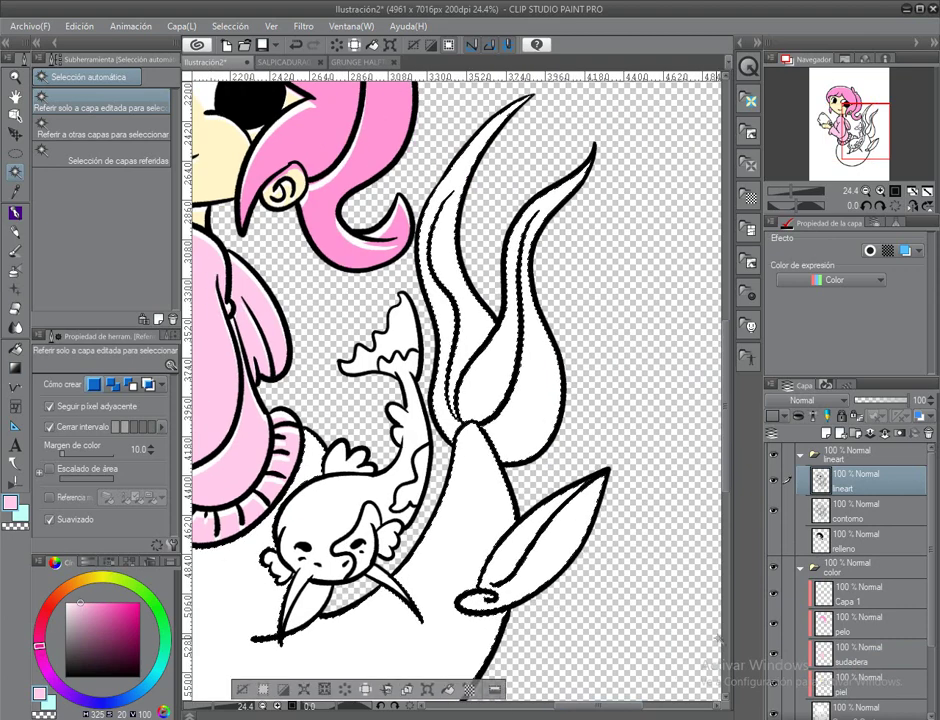
scroll(833, 657, "down", 3)
left_click(850, 593)
left_click(787, 433)
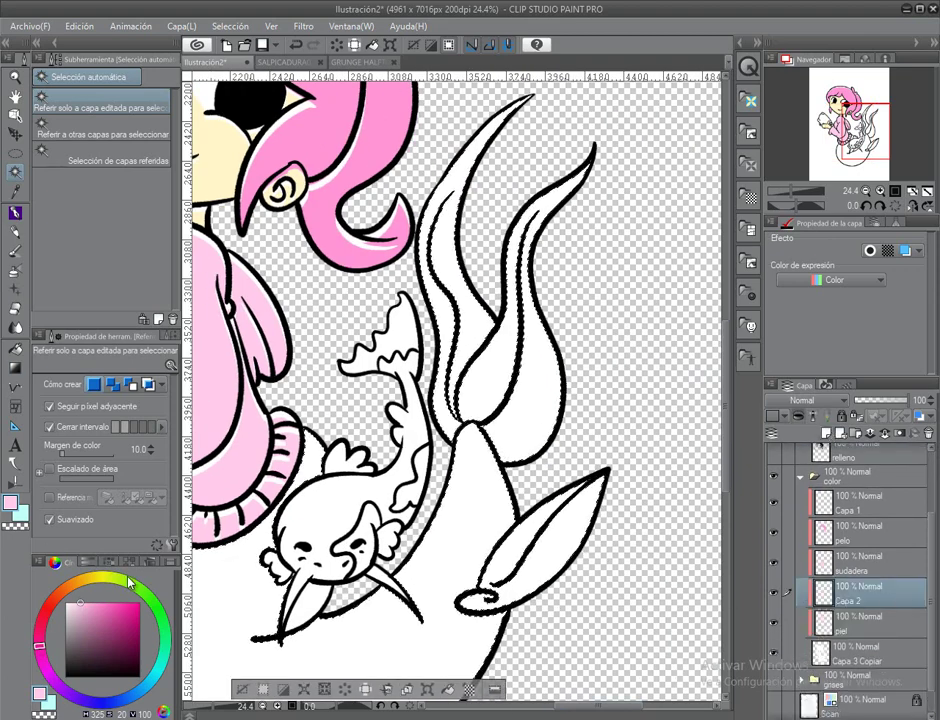
left_click(160, 609)
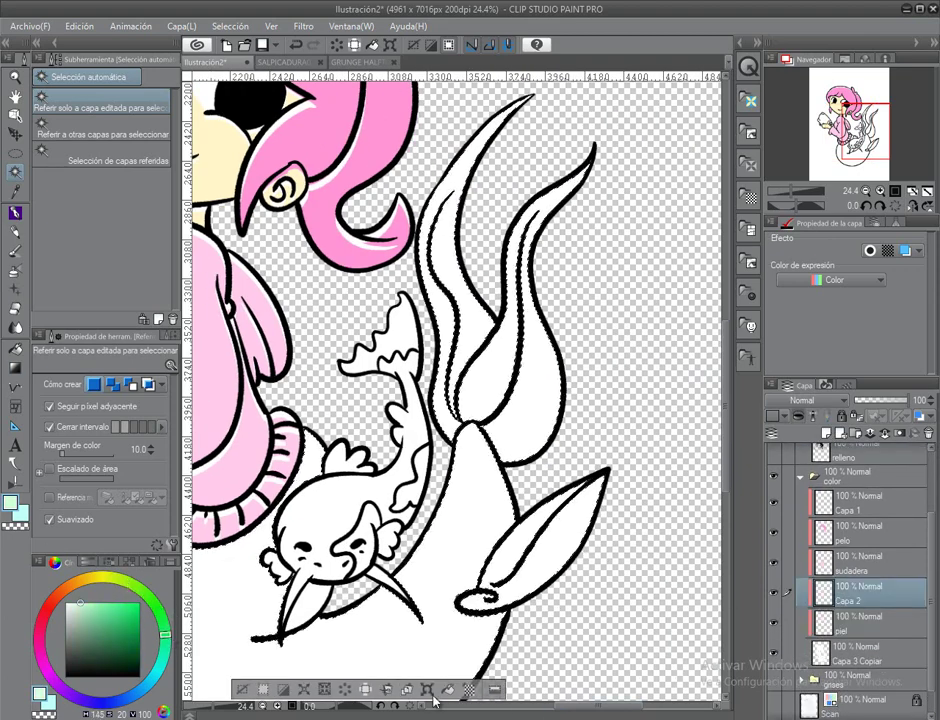
left_click(447, 689)
left_click(427, 689)
key("Return")
key("ctrl+d")
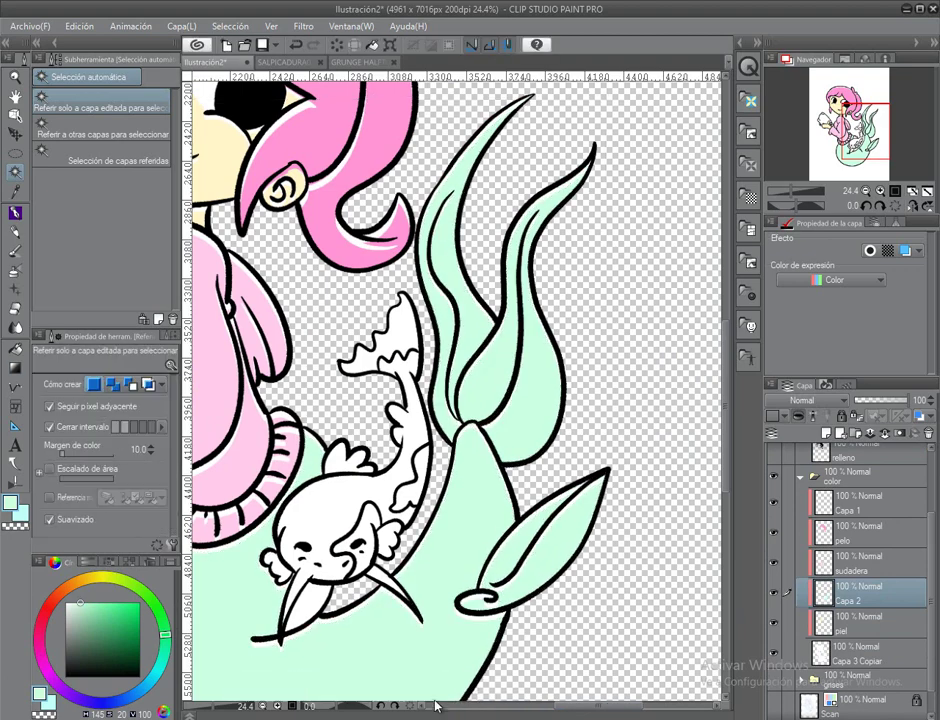
double_click(848, 600)
type("col")
Step: Fill the tail fins with pale blue (H 189, S 20) on a new layer above cola and set its blending mode to Multiplicación
scroll(824, 490, "up", 3)
left_click(860, 481)
left_click(504, 395)
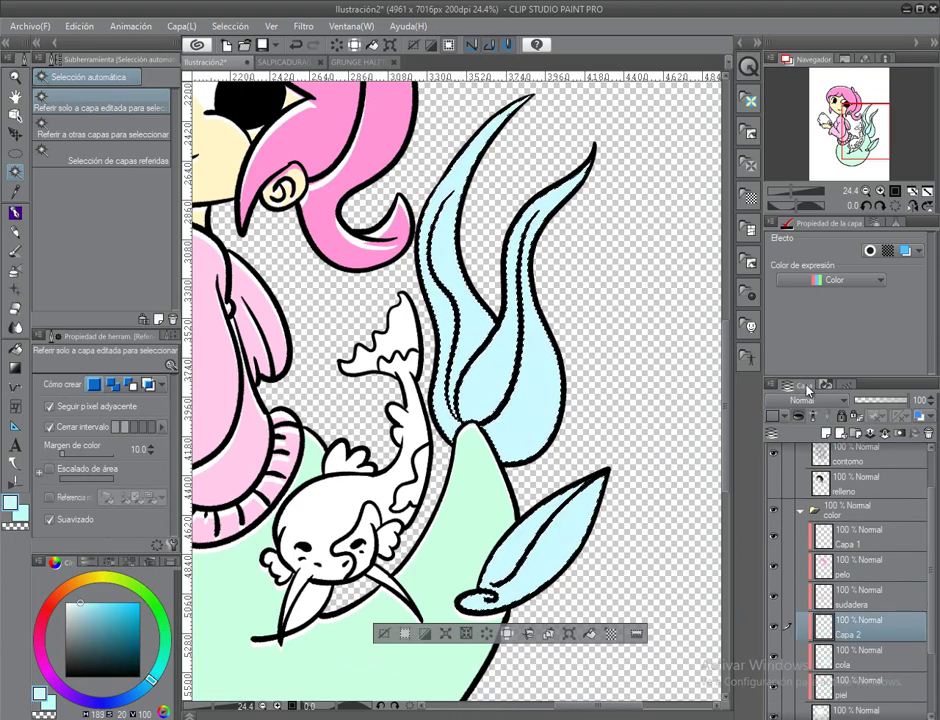
left_click(803, 400)
left_click(812, 40)
Step: Shift the blue fin fill slightly off the lines, clear the selection and save the illustration
left_click(578, 633)
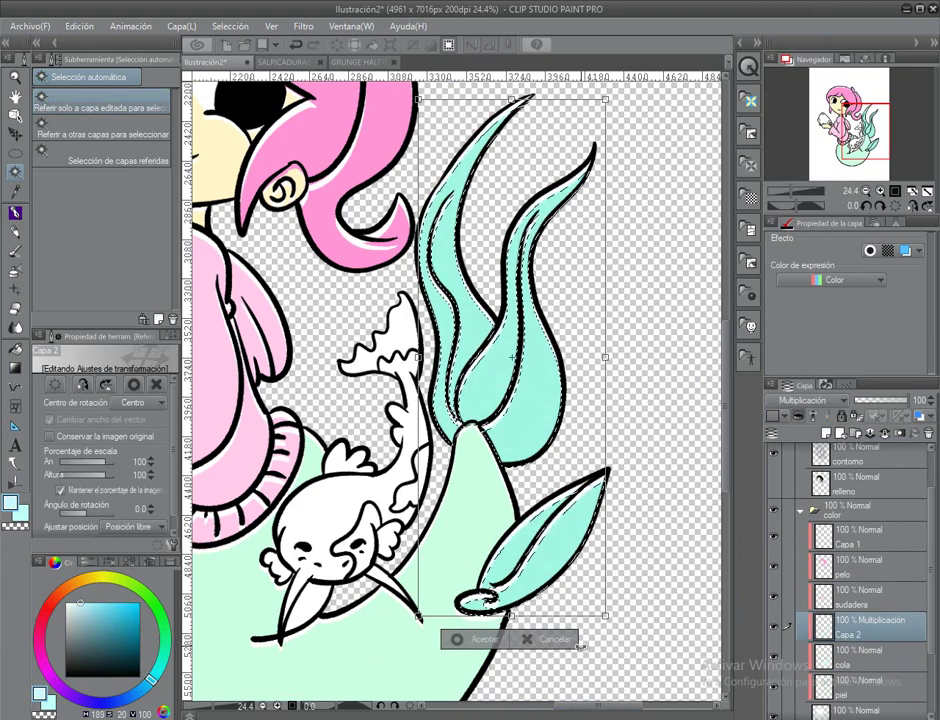
left_click(576, 643)
key("ctrl+d")
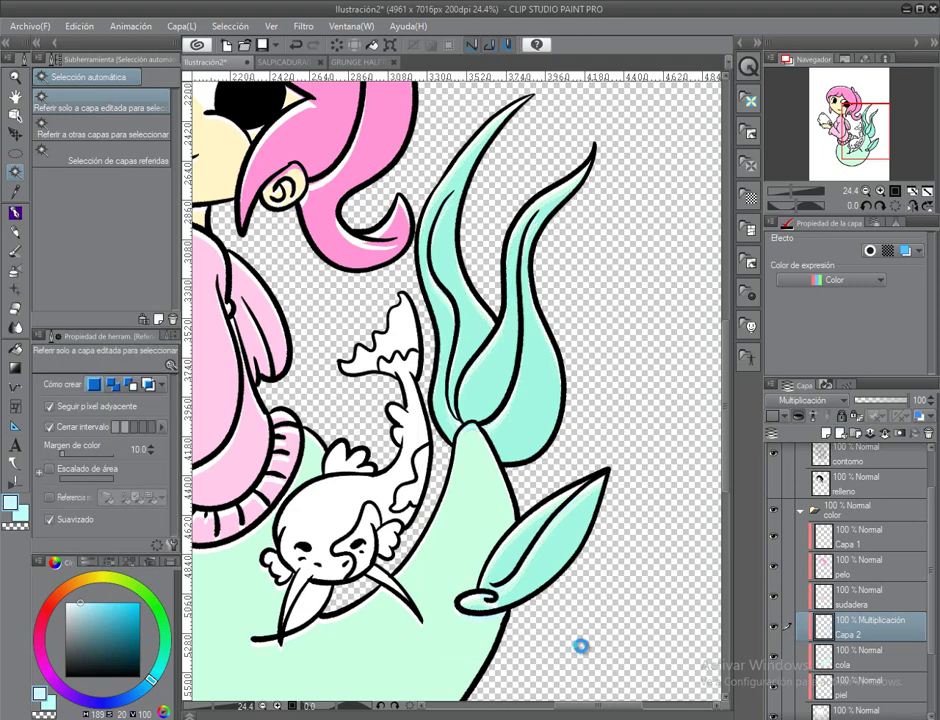
key("ctrl+s")
key("h")
key("ctrl+0")
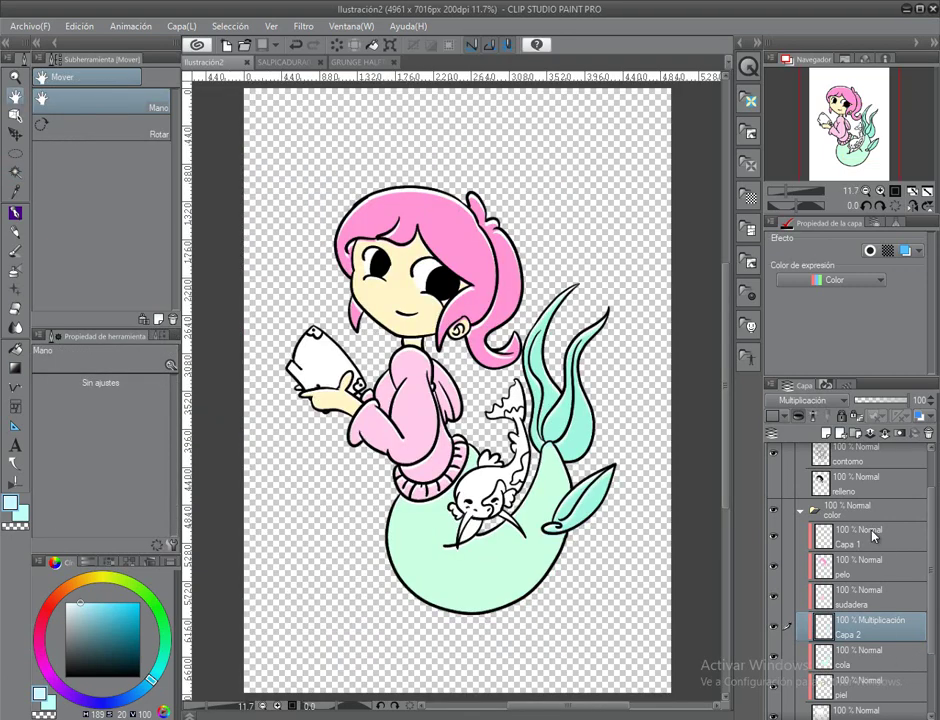
Step: Fill the uncoloured tail gap beside the fish's whisker with mint green (H 145, S 20) on the cola layer and save
scroll(843, 453, "up", 2)
left_click(856, 478)
left_click(15, 172)
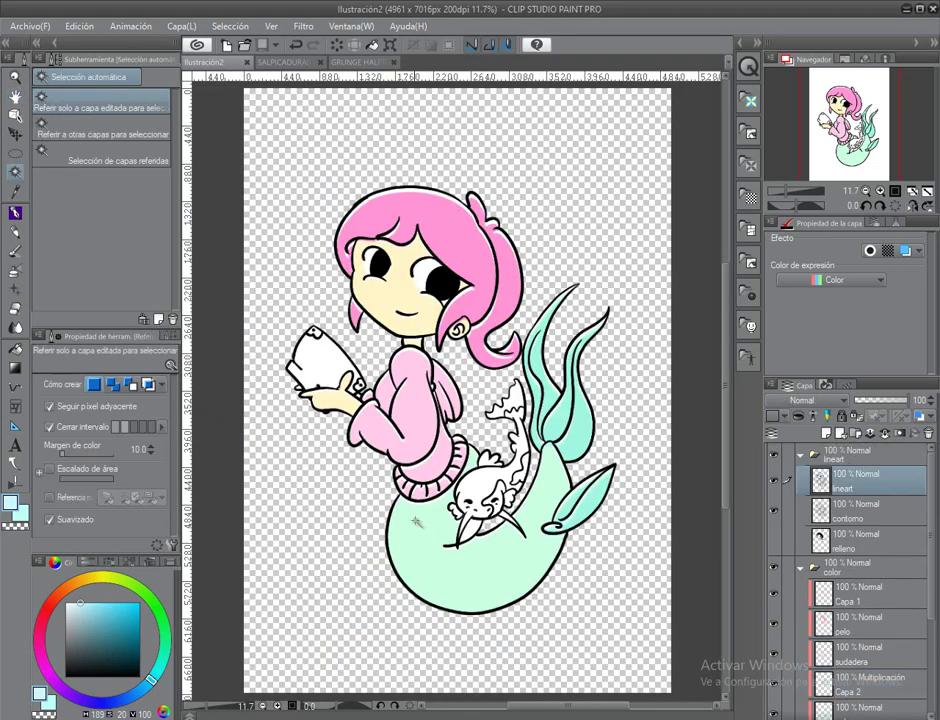
left_click(465, 515)
scroll(866, 693, "down", 2)
left_click(850, 618)
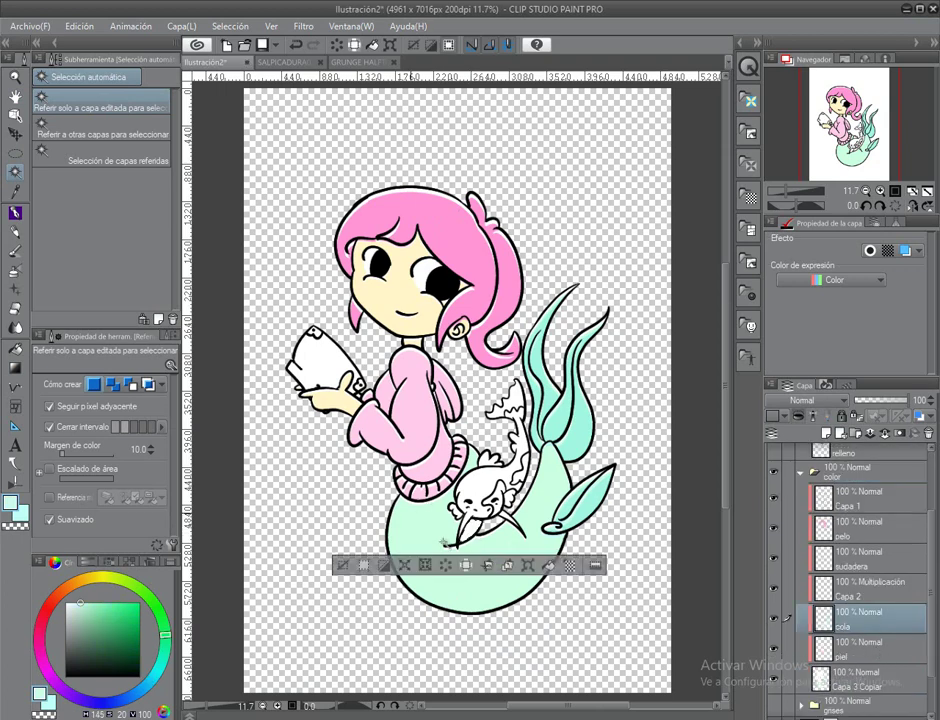
key("ctrl+t")
left_click(521, 571)
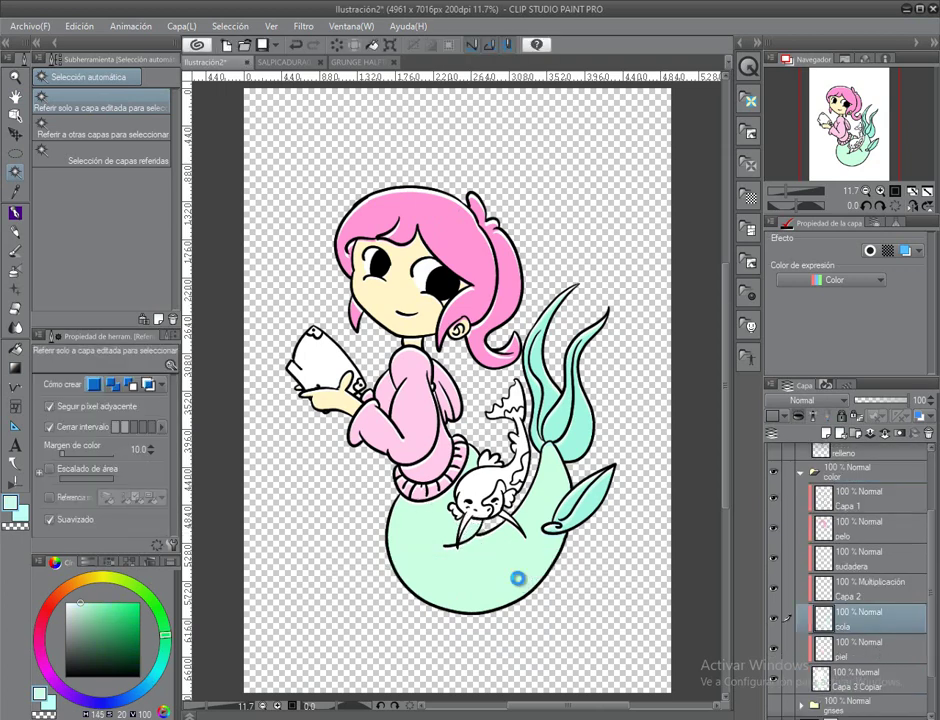
key("ctrl+s")
Step: Select the book cover from the lineart layer and rename the Multiplicación fin layer aletas
scroll(885, 550, "up", 2)
left_click(850, 482)
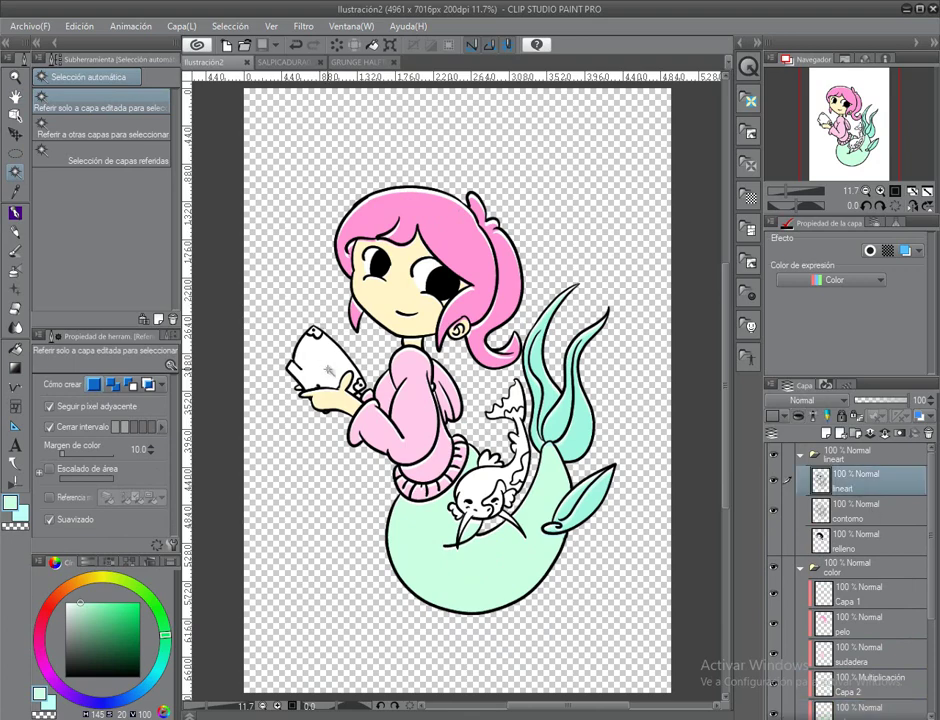
left_click(325, 366)
scroll(333, 388, "up", 3)
scroll(855, 620, "down", 3)
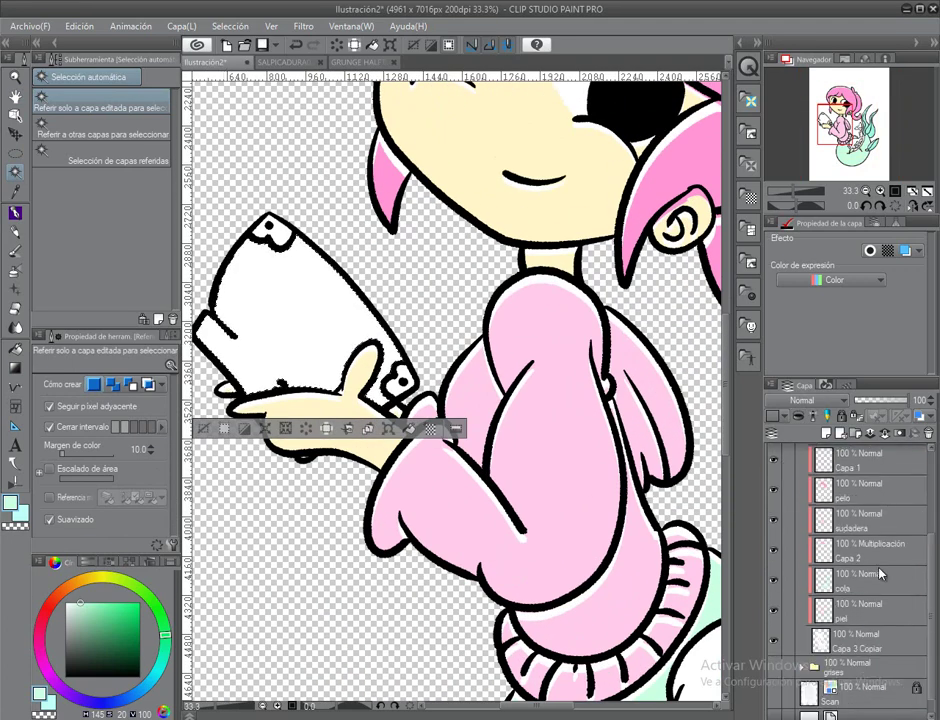
double_click(850, 616)
type("aletas")
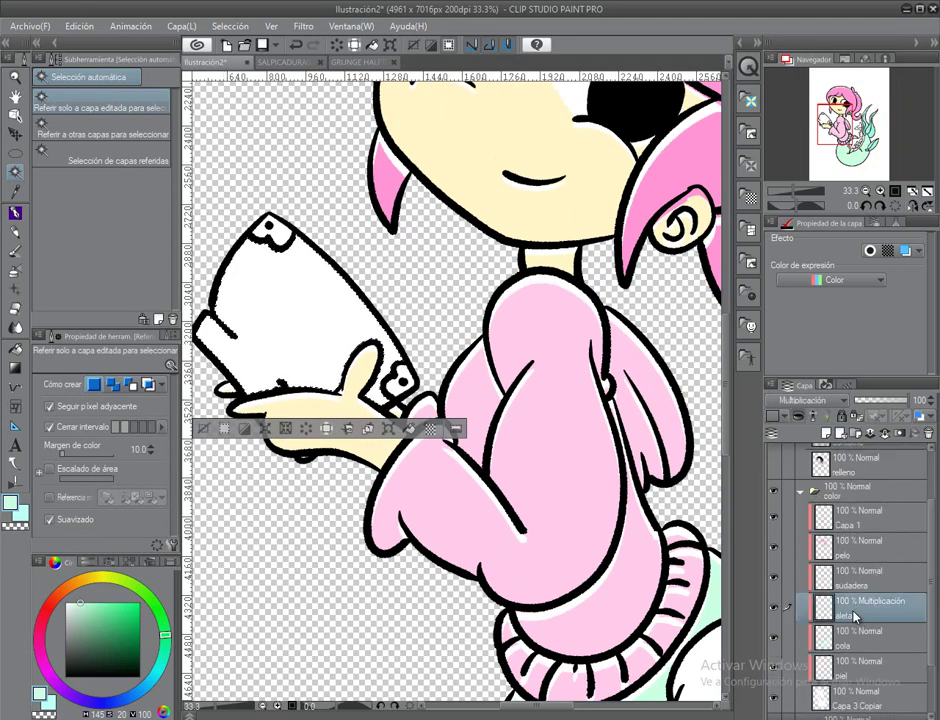
Step: Fill the selected book cover with greyish beige (H 39, S 13, V 82) on a new layer beneath piel and save
left_click(862, 665)
left_click(772, 432)
left_click(80, 582)
left_click(73, 615)
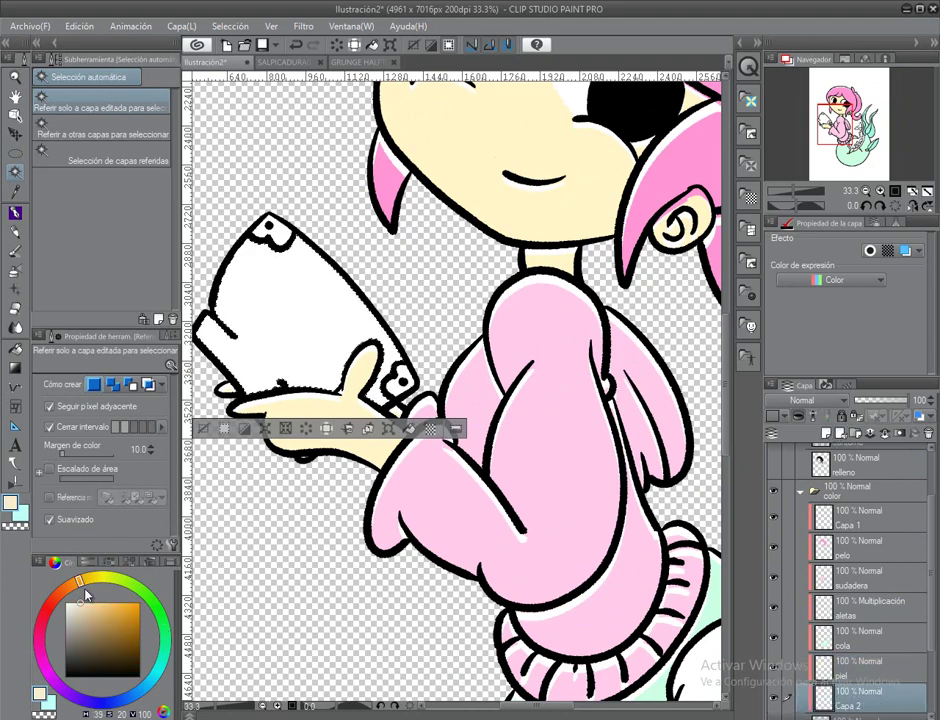
left_click(368, 428)
left_click(389, 430)
key("ctrl+d")
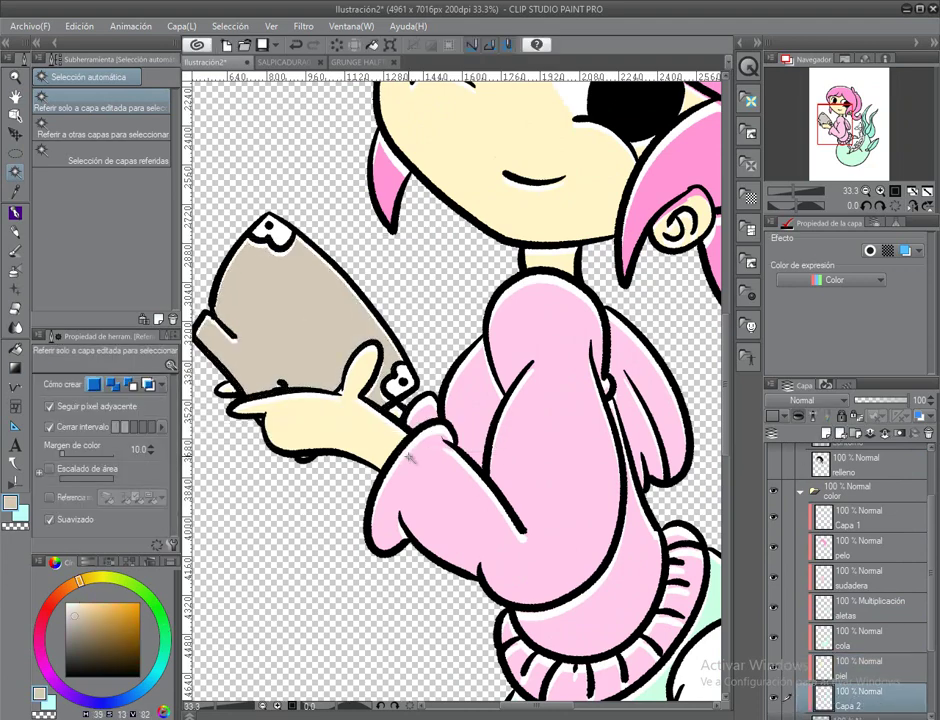
key("ctrl+s")
Step: Fill the book's corner ornaments with pale yellow (H 55, S 31) on the book cover's colour layer, and rename that layer
scroll(853, 530, "up", 2)
left_click(853, 484)
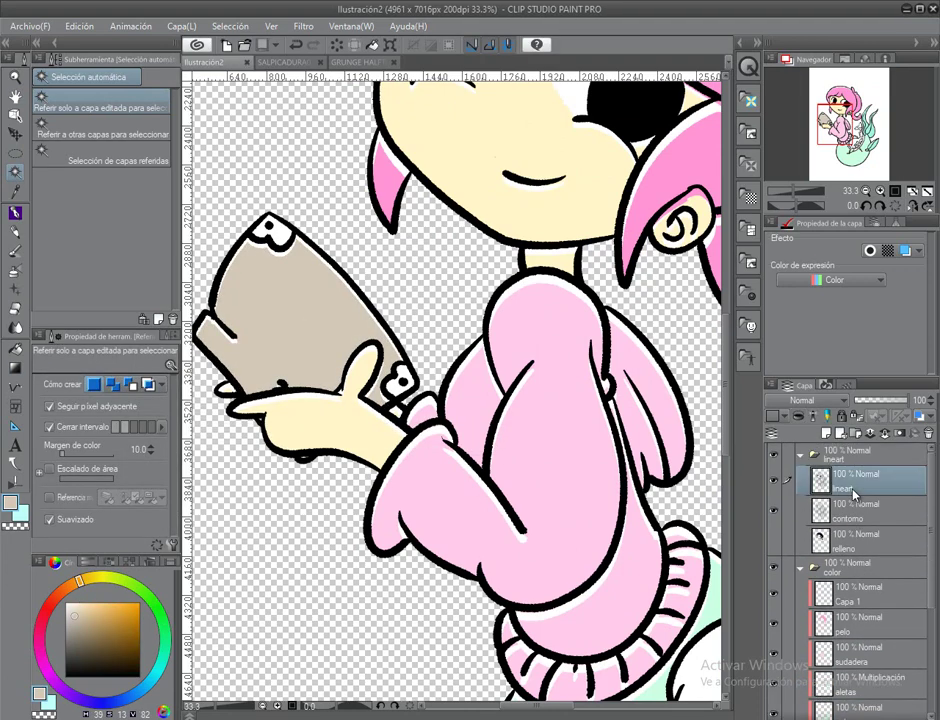
left_click(268, 230)
left_click(100, 598)
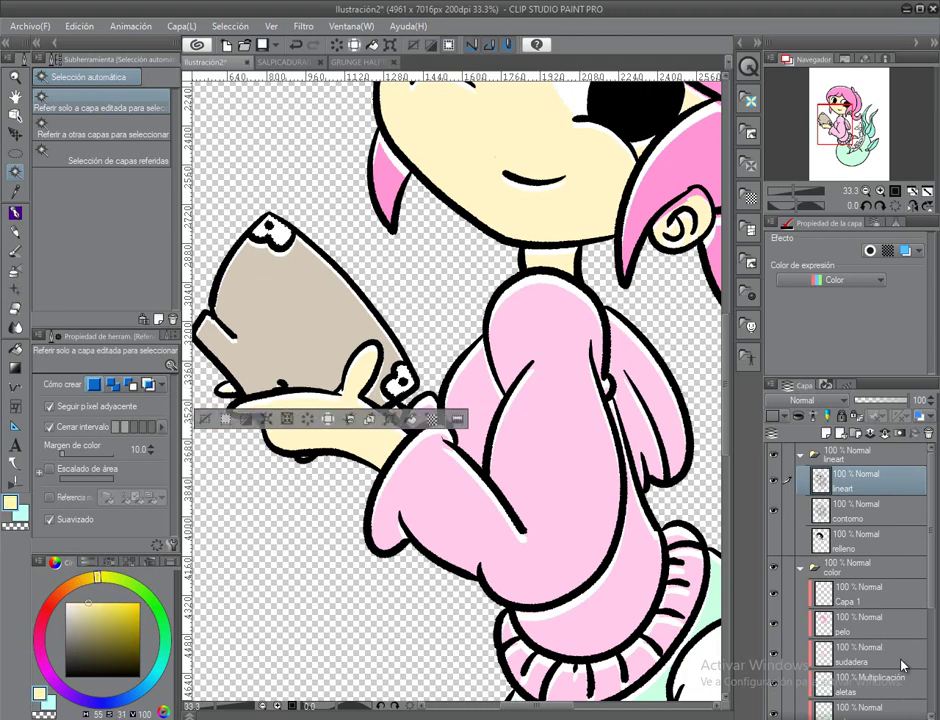
scroll(902, 665, "down", 4)
left_click(860, 622)
left_click(403, 420)
key("Escape")
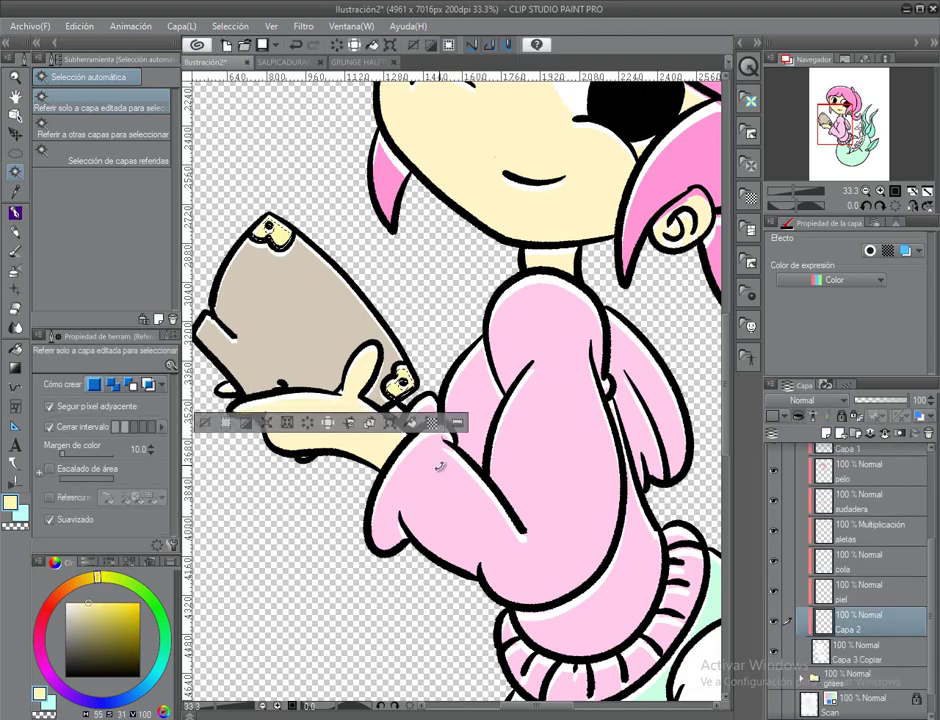
key("ctrl+d")
double_click(848, 628)
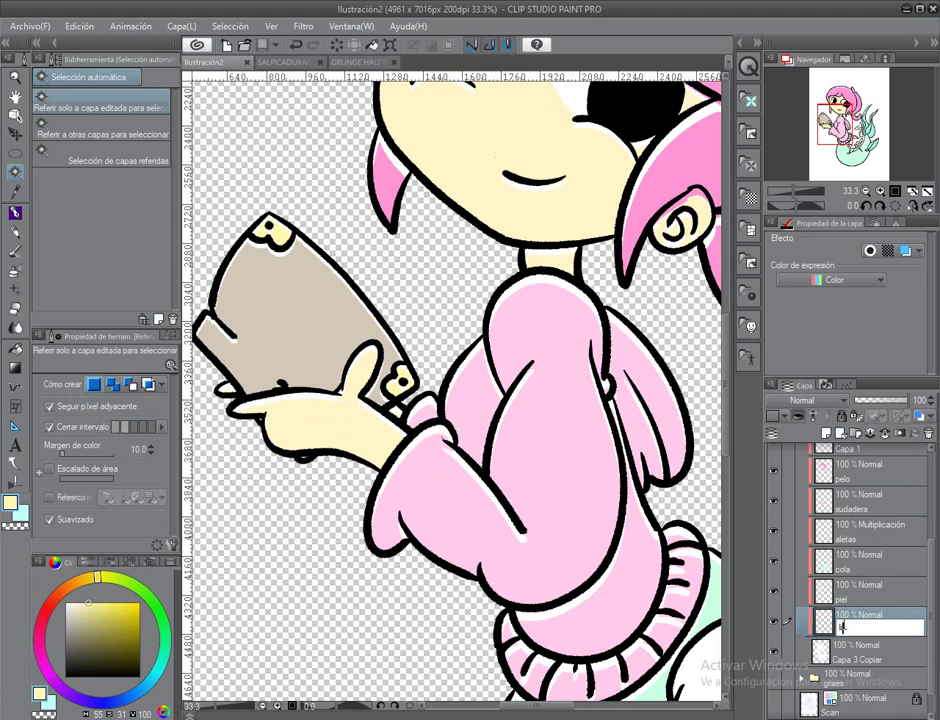
key("Return")
Step: Select the fish from the lineart layer and fill it with light grey (H 55, S 6, V 85) on a new layer above aletas
left_click_drag(830, 125, 860, 158)
left_click(628, 390, "ctrl+shift")
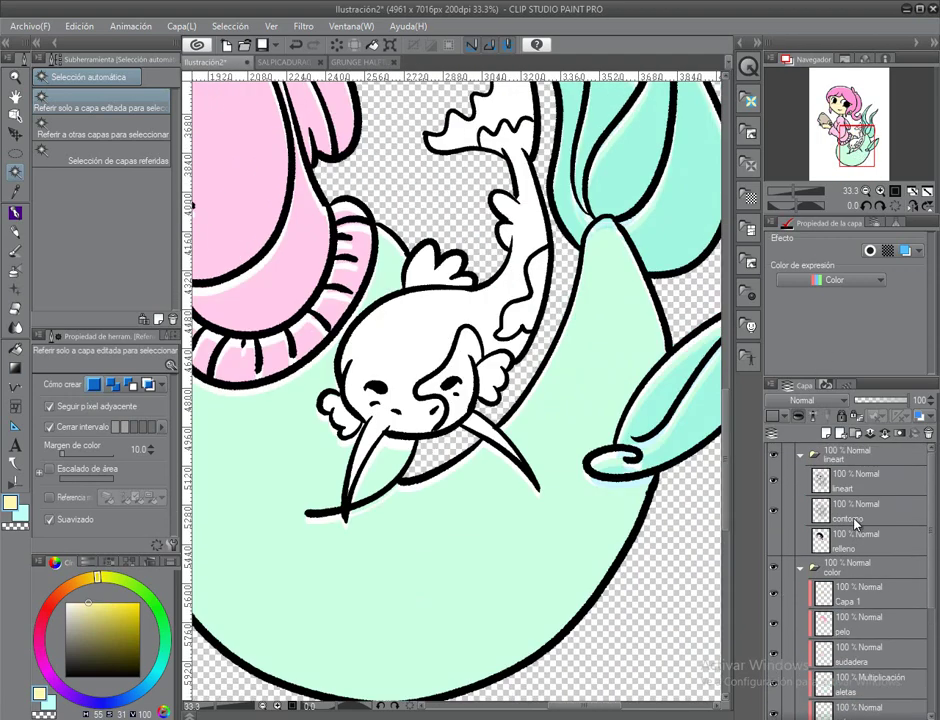
left_click(475, 428)
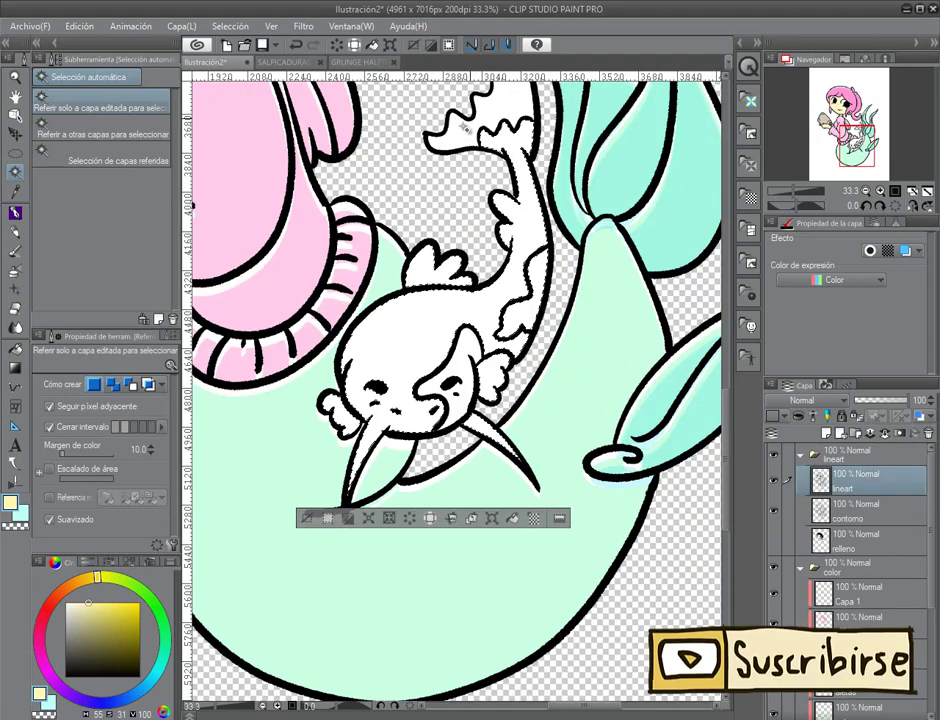
scroll(860, 550, "down", 3)
left_click(860, 530)
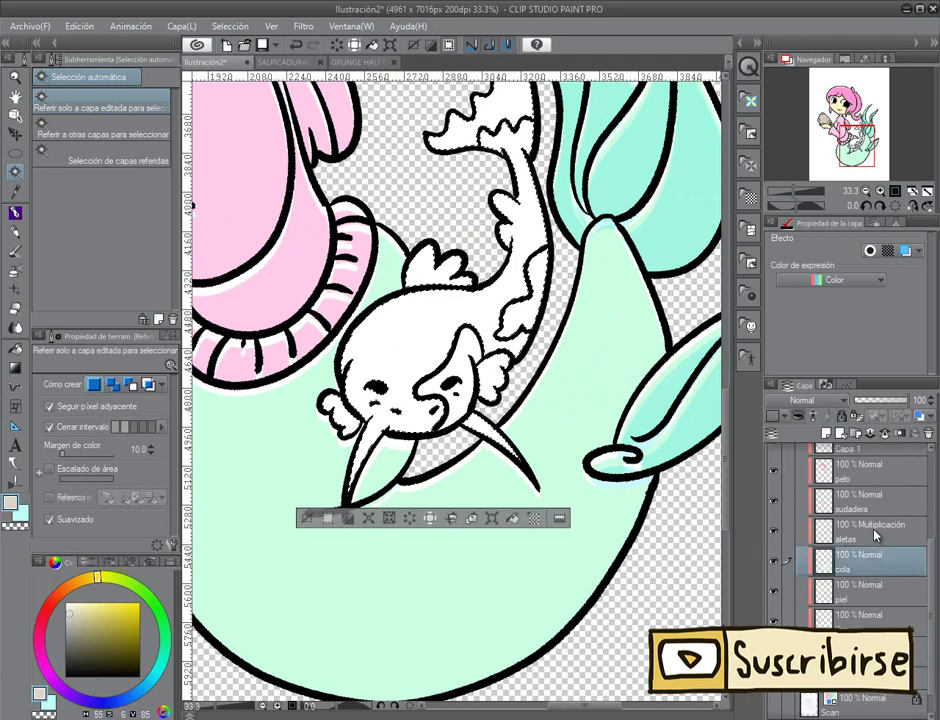
left_click(507, 519)
left_click(491, 518)
left_click(447, 524)
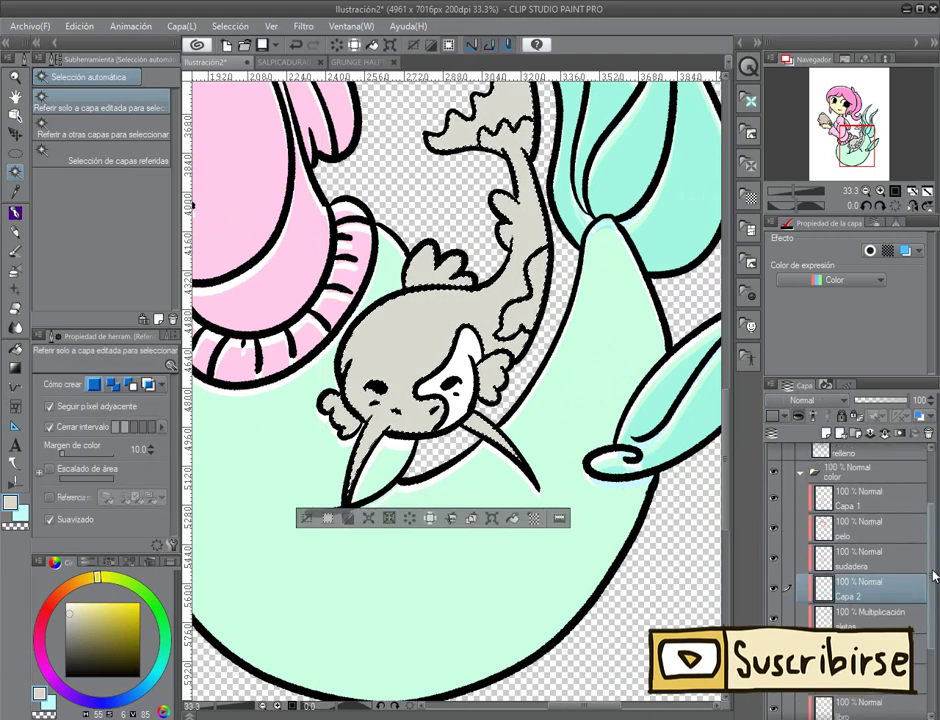
Step: Fill the fish's remaining white face patch with the same light grey on the fish's colour layer
scroll(850, 560, "up", 5)
left_click(850, 480)
scroll(829, 556, "down", 5)
left_click(860, 545)
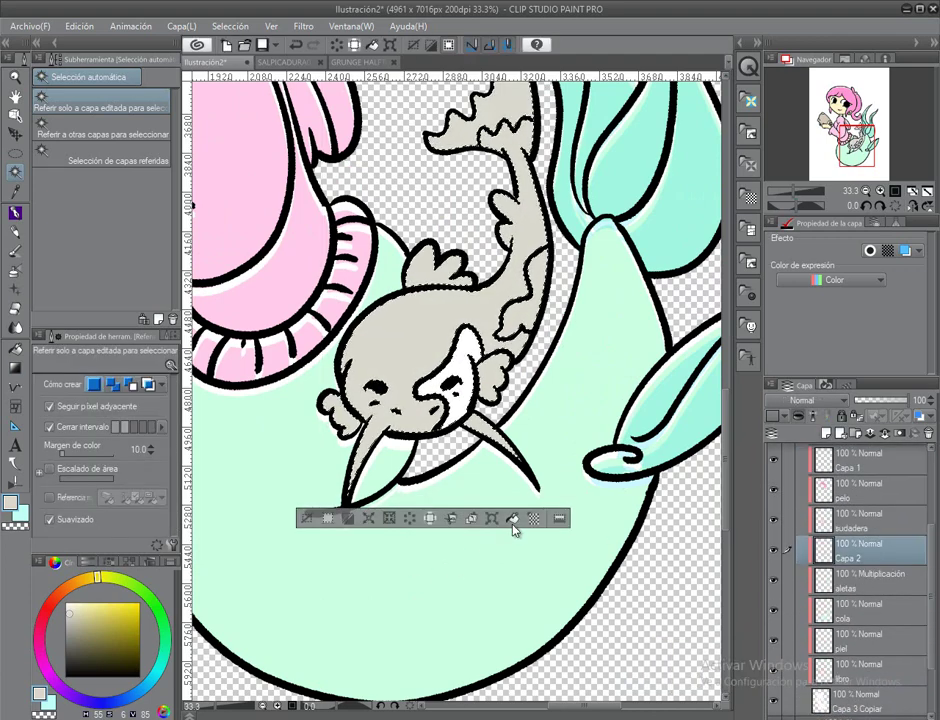
left_click(512, 518)
Step: Shift the fish's grey fill slightly out of register with the lineart, save, and rename its layer gato 1
left_click(491, 518)
left_click(493, 525)
key("ctrl+d")
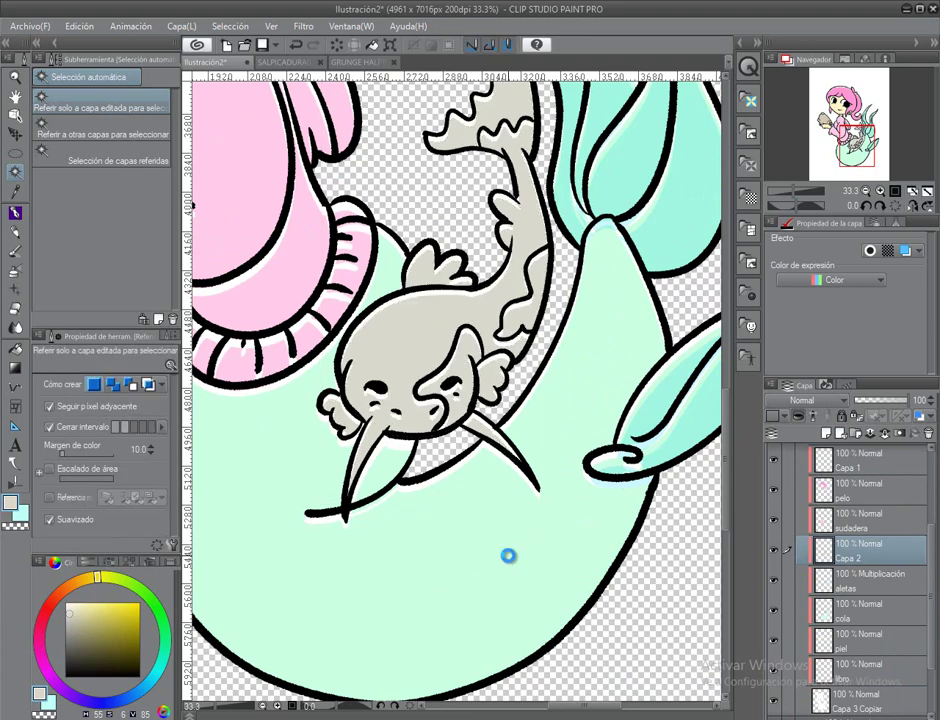
key("ctrl+s")
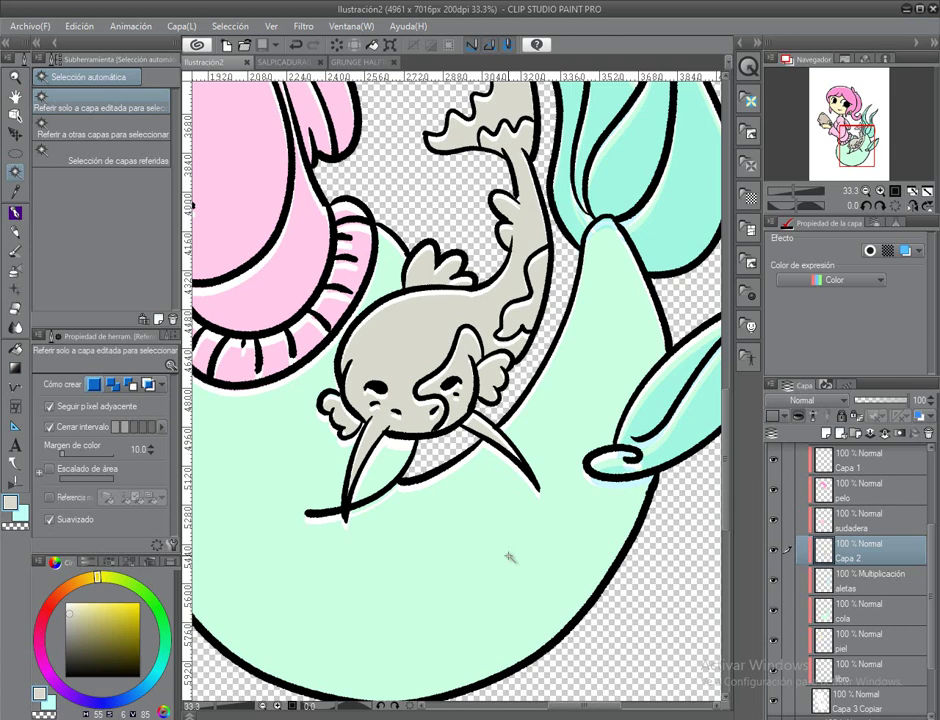
double_click(846, 558)
type("gato 1")
key("Return")
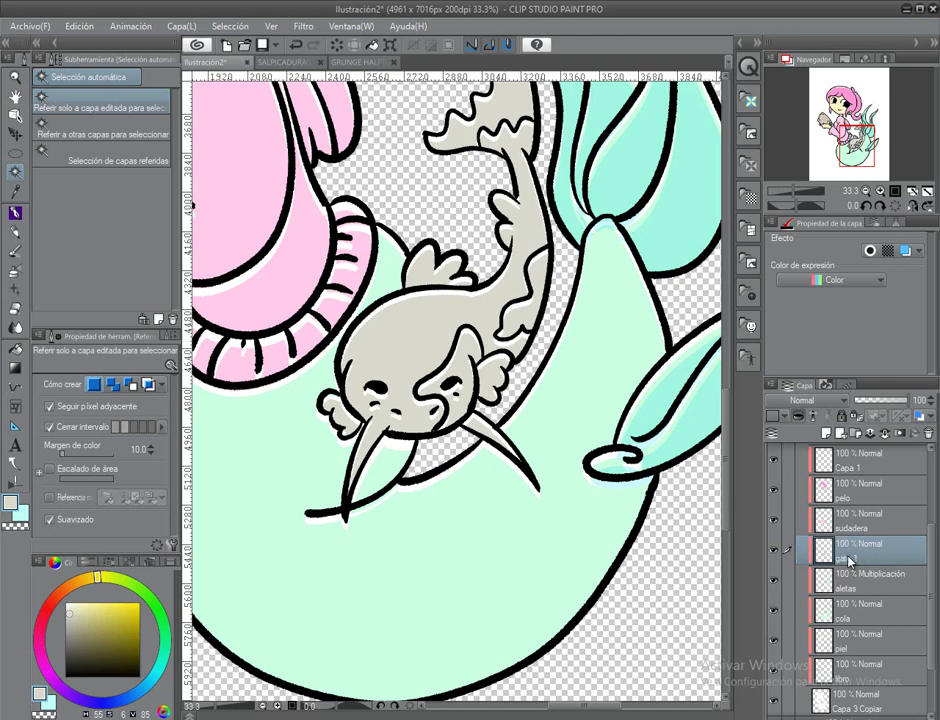
Step: Select the fish's face, back and tail markings from the lineart and fill them light grey on a new Multiplicación layer above gato 1
scroll(846, 562, "up", 5)
left_click(858, 480)
left_click(343, 274)
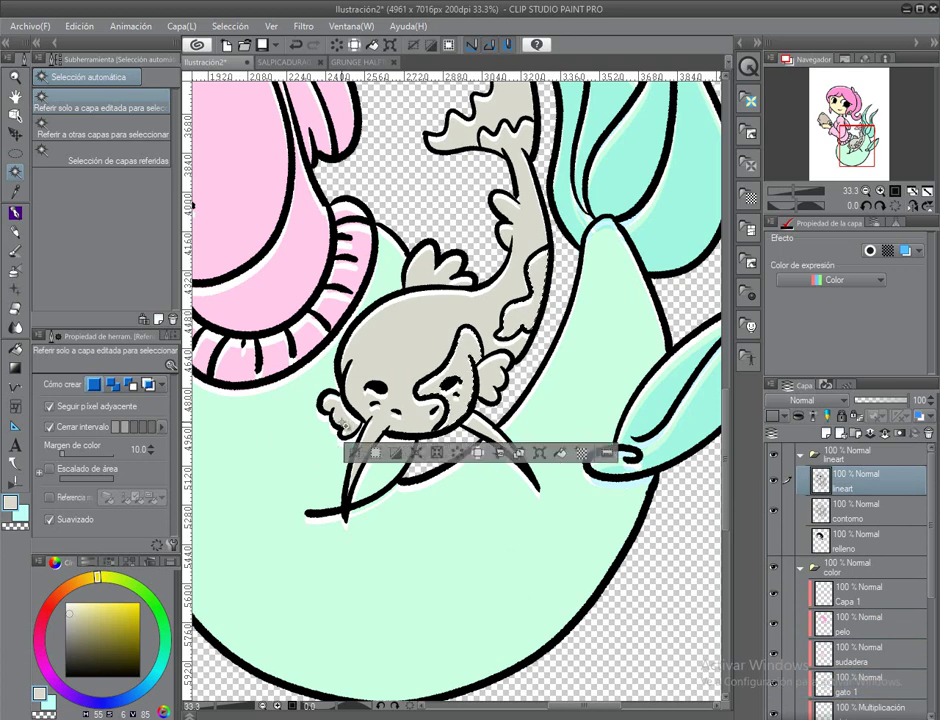
scroll(850, 600, "down", 4)
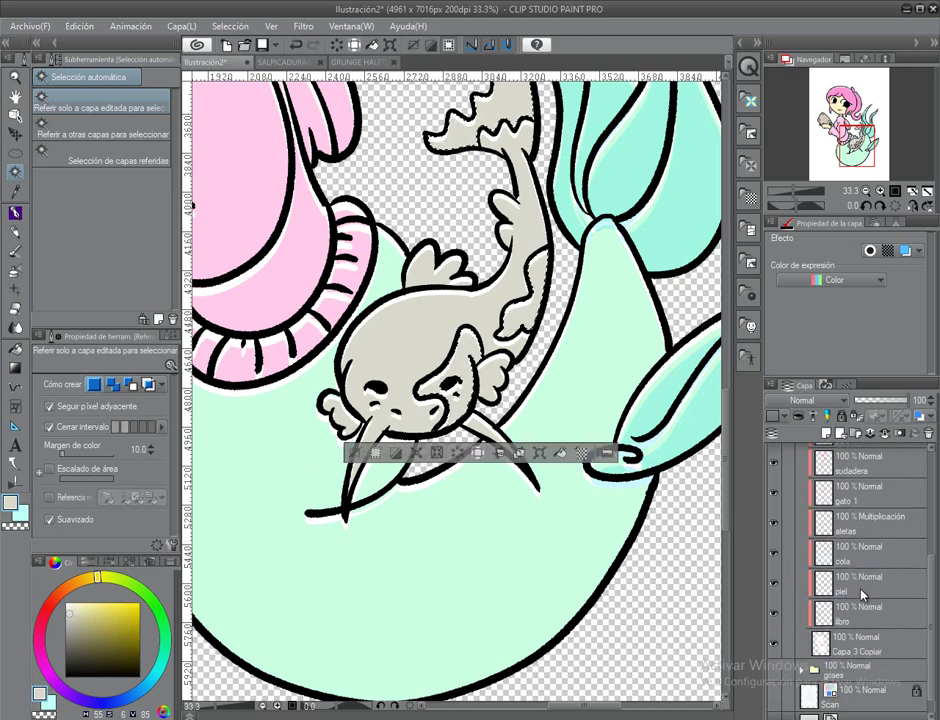
left_click(870, 486)
left_click(799, 432)
left_click(802, 400)
left_click(790, 36)
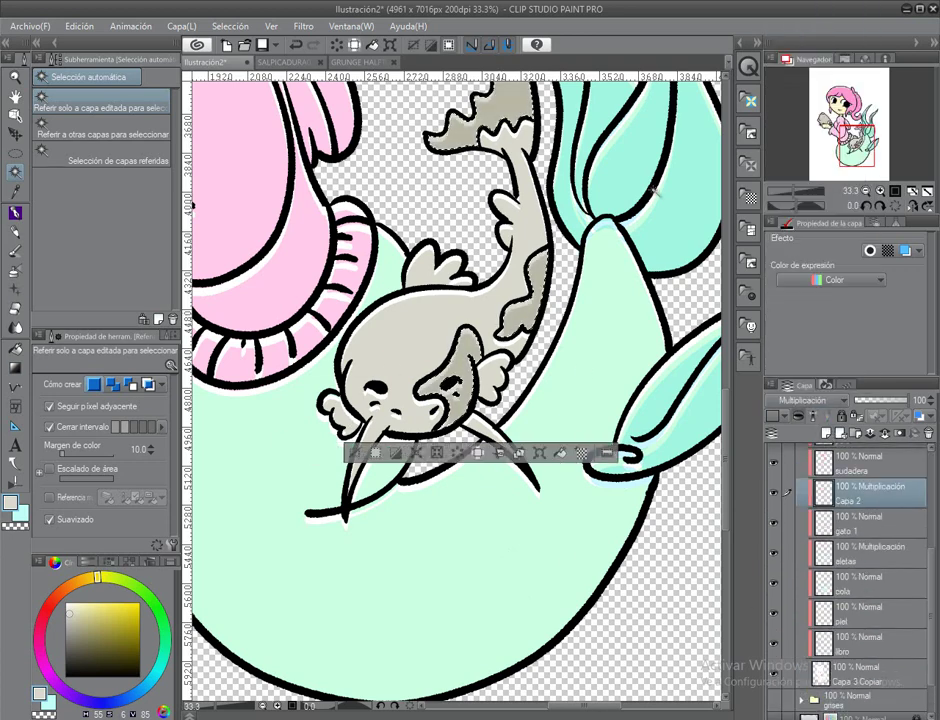
left_click(538, 453)
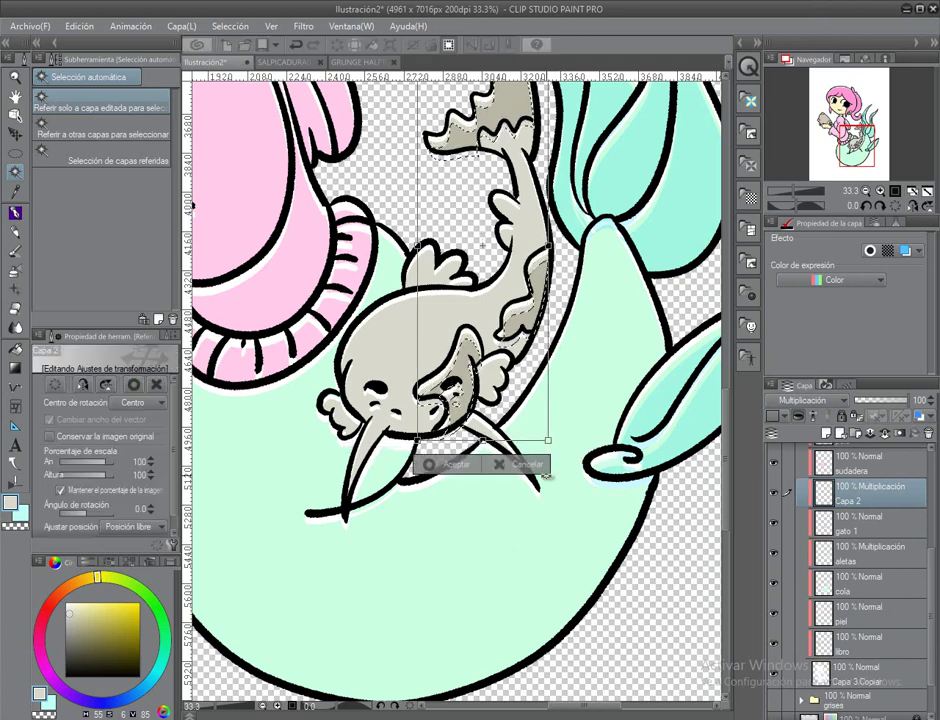
left_click(540, 471)
left_click(545, 477)
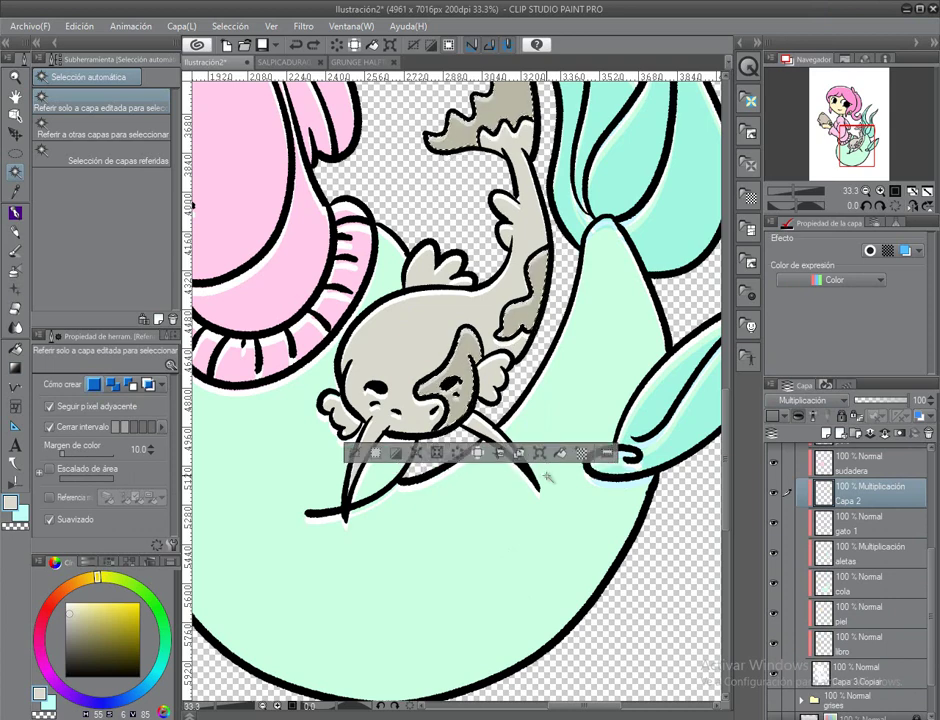
Step: Shift the fish markings' fill slightly out of register with the lineart, save, and rename its layer gato 2
left_click(540, 453)
left_click(537, 453)
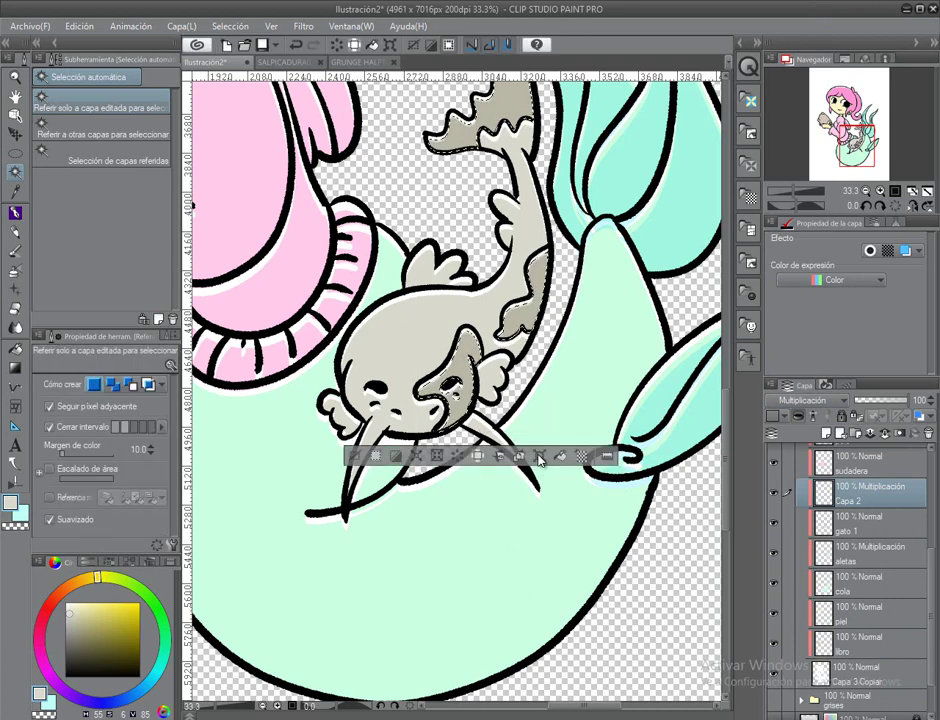
key("ctrl+d")
key("ctrl+s")
double_click(845, 498)
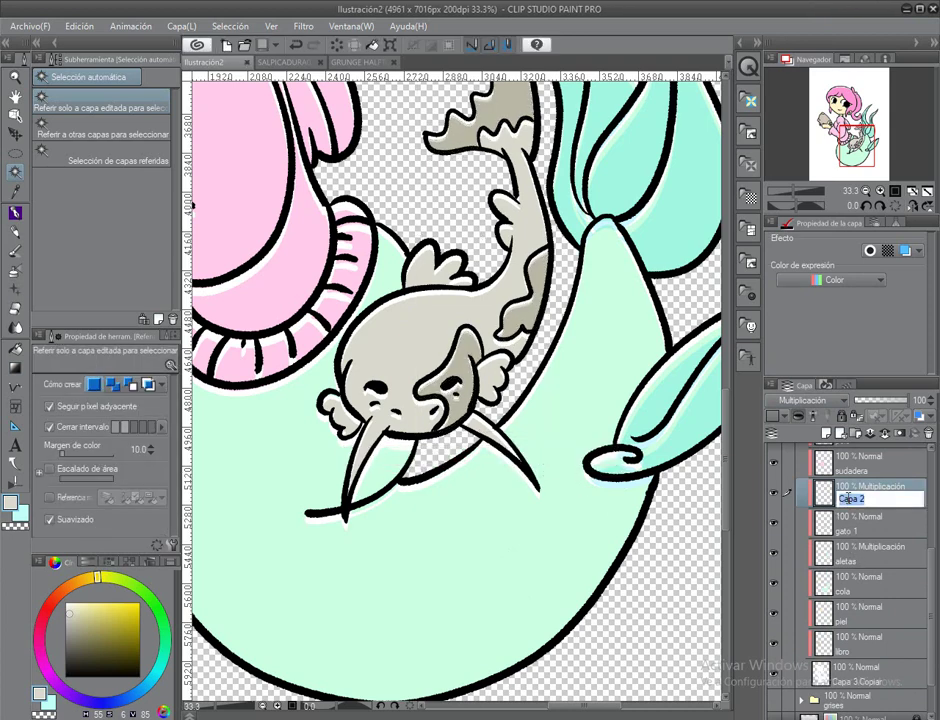
type("gato 2")
key("Return")
Step: Select the fish's back and side fins from the lineart and fill them pale yellow (H 55, S 37) on a new Multiplicación layer above gato 2
scroll(850, 560, "up", 3)
left_click(855, 480)
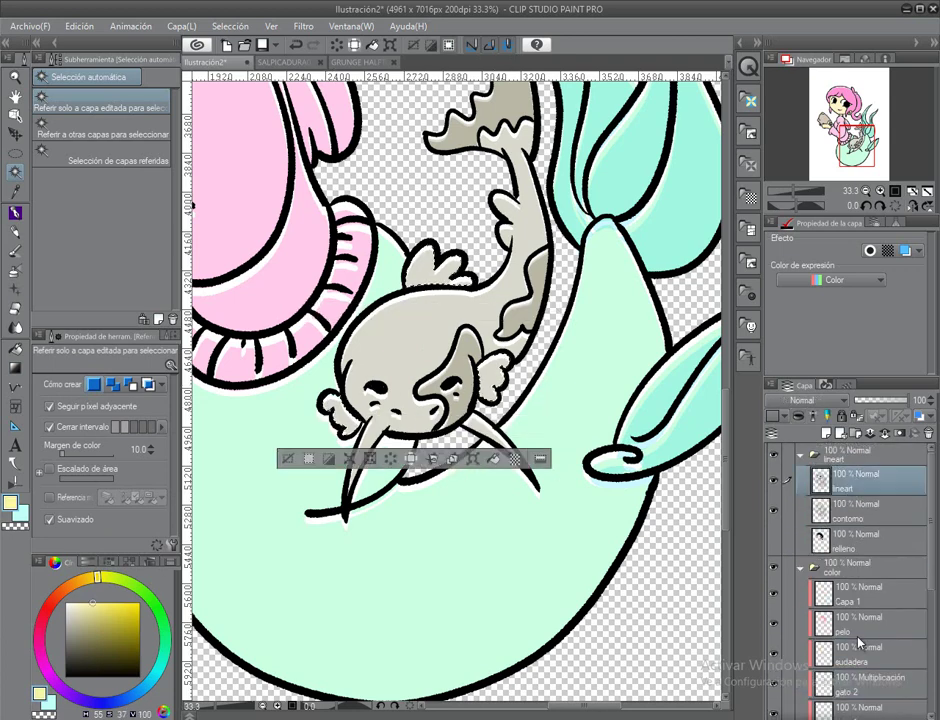
scroll(853, 568, "down", 3)
left_click(853, 568)
key("ctrl+shift+n")
key("alt+Delete")
left_click(805, 400)
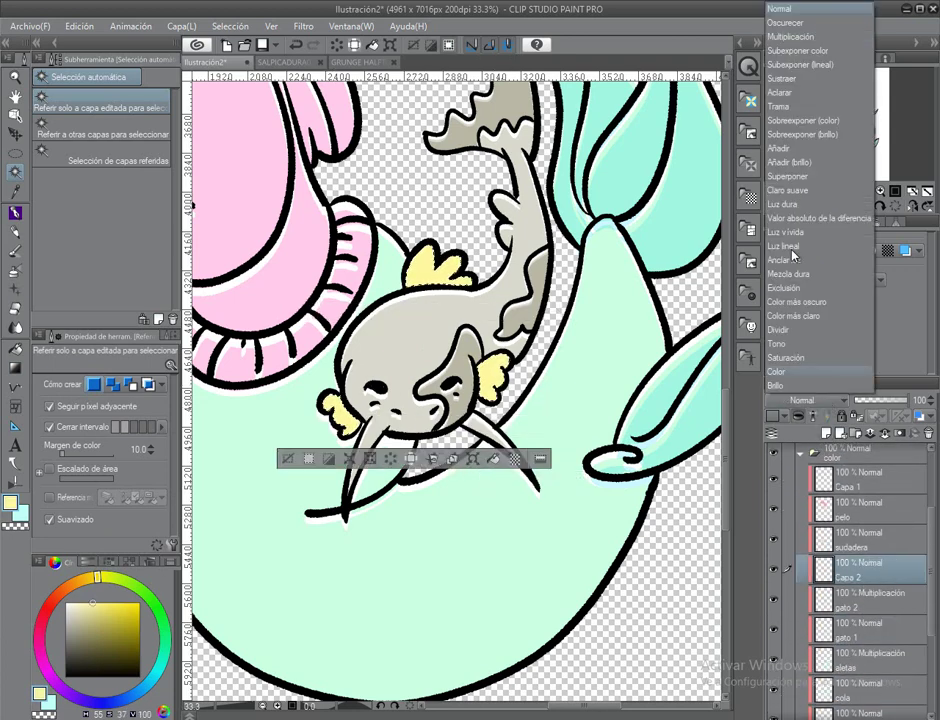
left_click(810, 38)
Step: Shift the yellow fin fill slightly out of register with the lineart, save, and rename its layer gato 3
key("ctrl+t")
key("Return")
key("ctrl+d")
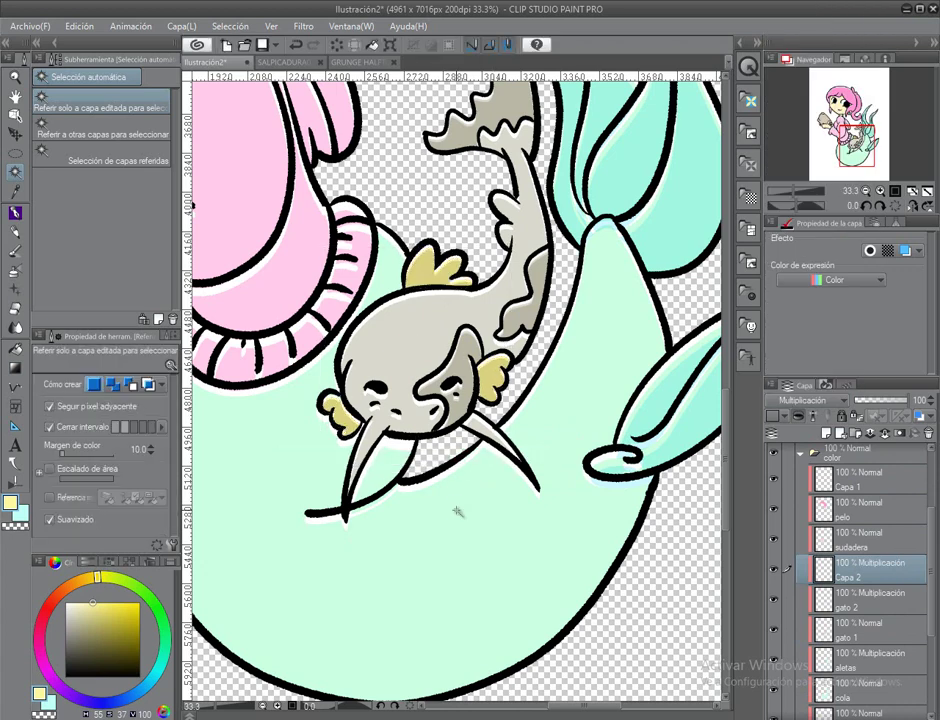
key("ctrl+s")
double_click(848, 575)
type("gato")
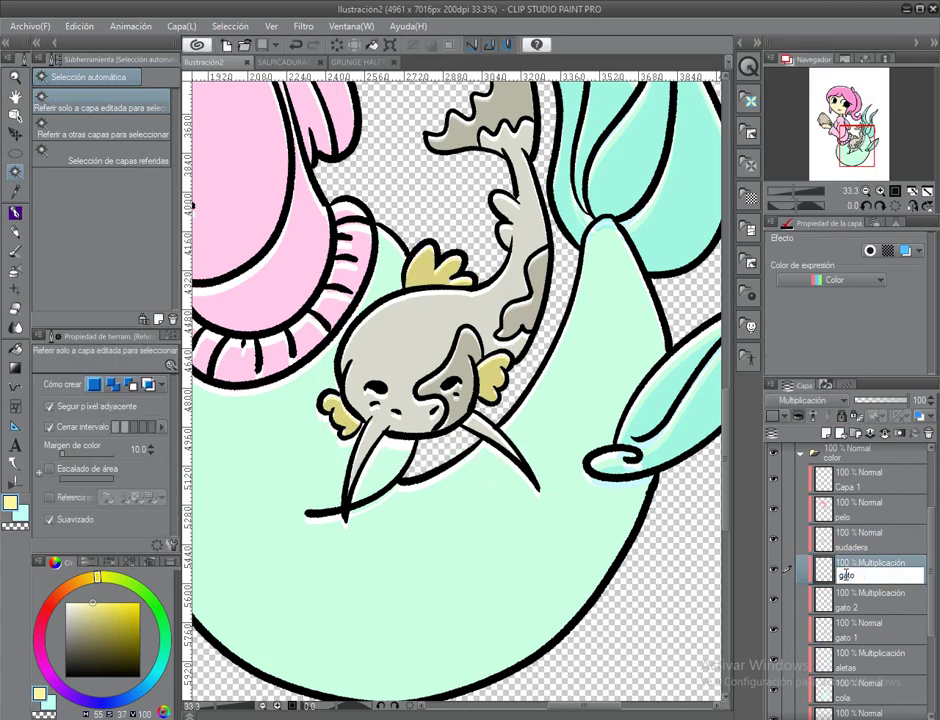
type(" 3")
key("Return")
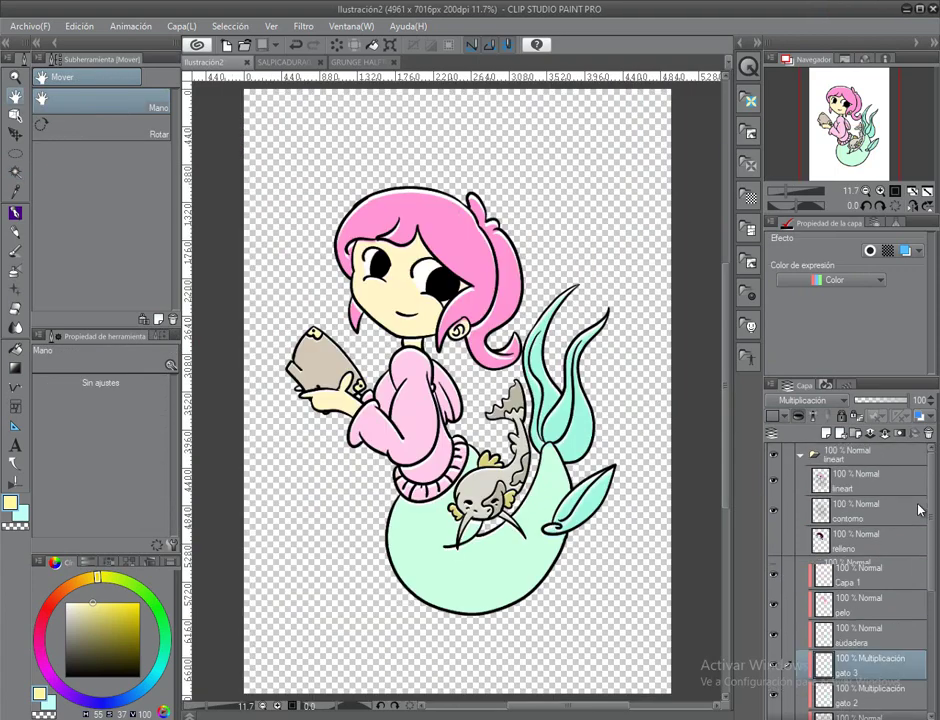
Step: Recolour the lines of the lineart layer dark purple (H 257, S 37, V 53)
left_click(84, 700)
left_click(79, 26)
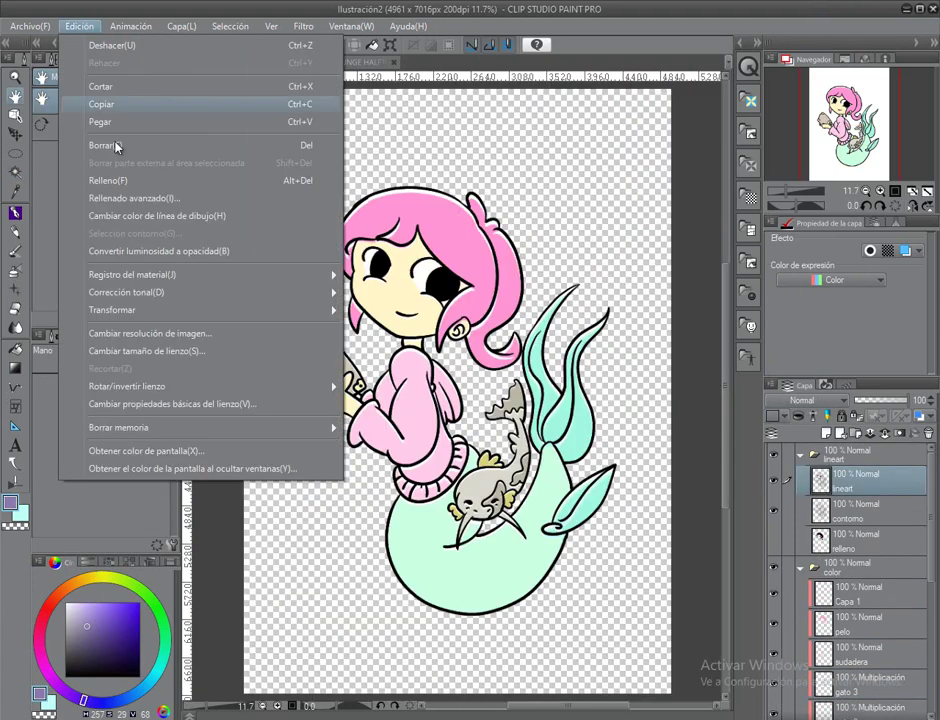
left_click(140, 195)
left_click(92, 637)
left_click(79, 26)
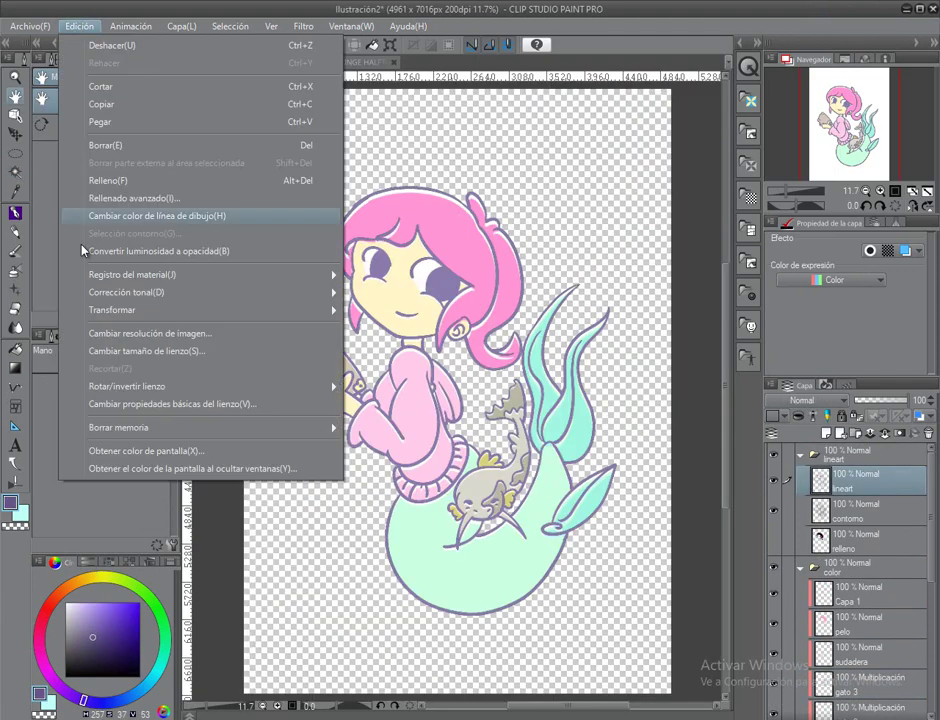
left_click(140, 212)
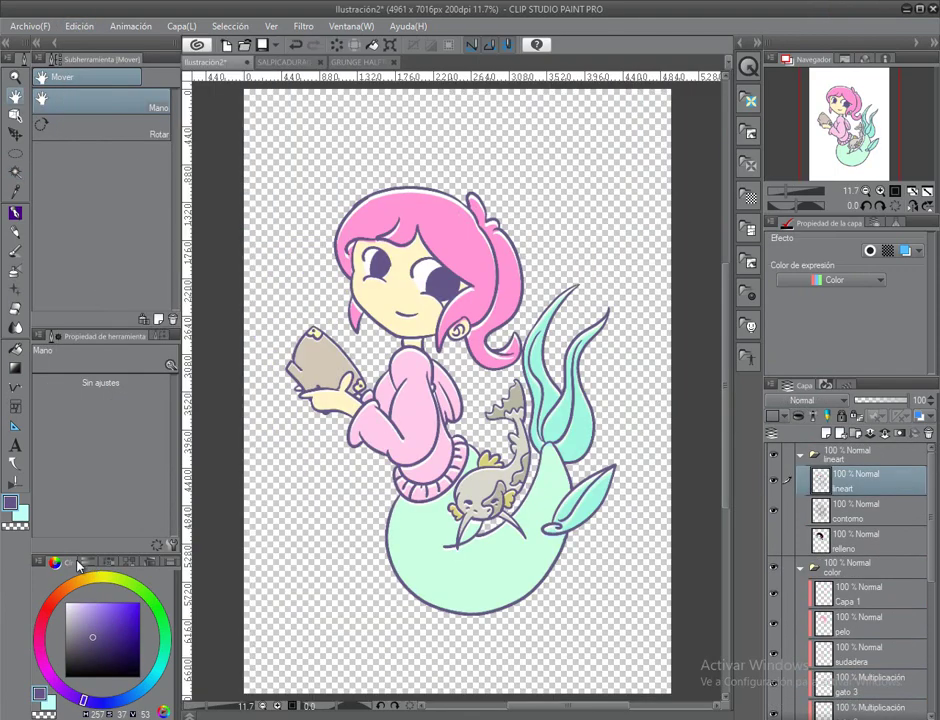
Step: Paint white highlights in both of the girl's eyes with the plumilla kenny pen on a new layer above lineart, and edit that layer's name
left_click(840, 432)
scroll(274, 282, "up", 3)
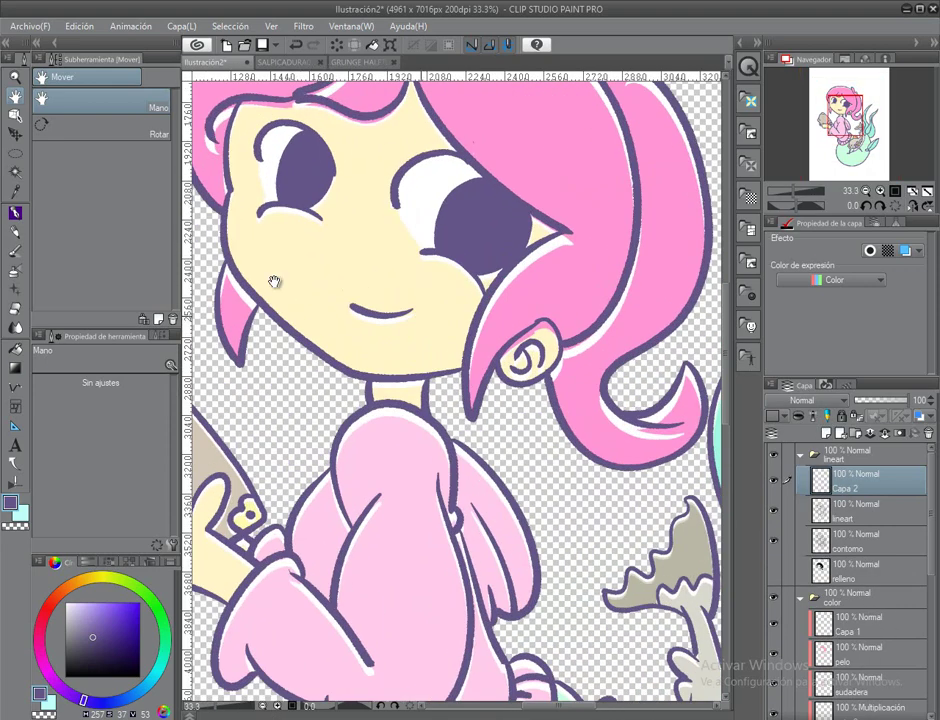
left_click(13, 214)
left_click_drag(312, 391, 325, 504)
left_click(510, 336)
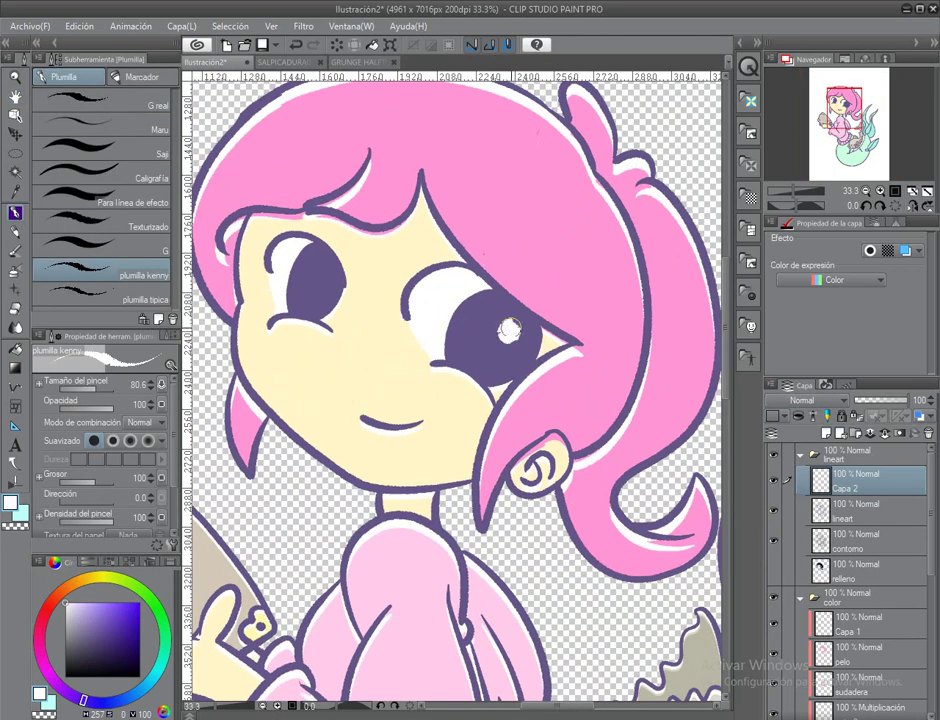
left_click_drag(327, 274, 384, 294)
double_click(15, 97)
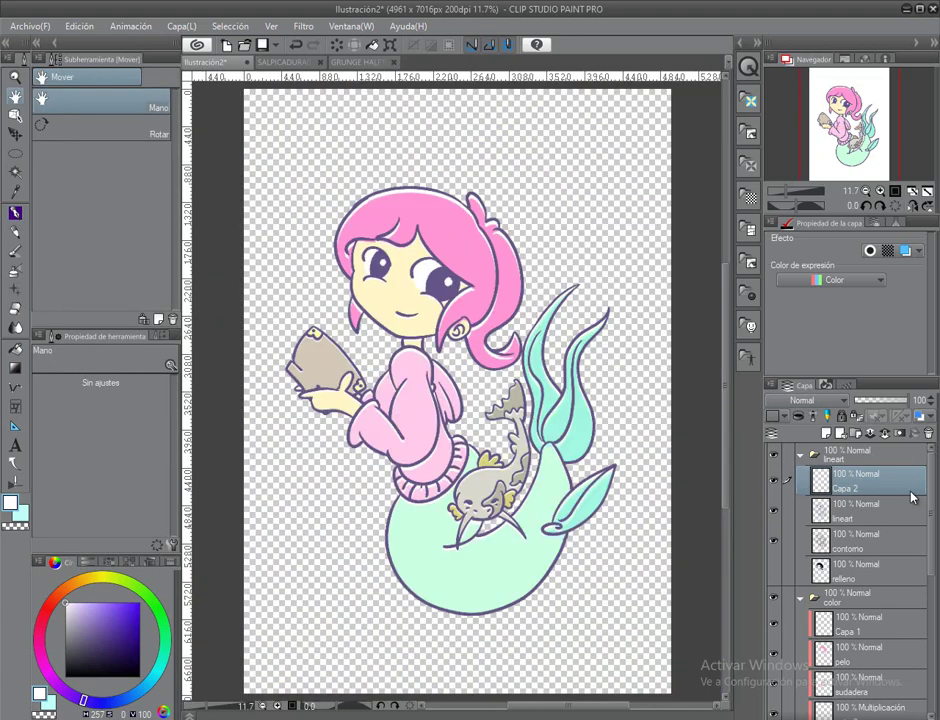
double_click(848, 486)
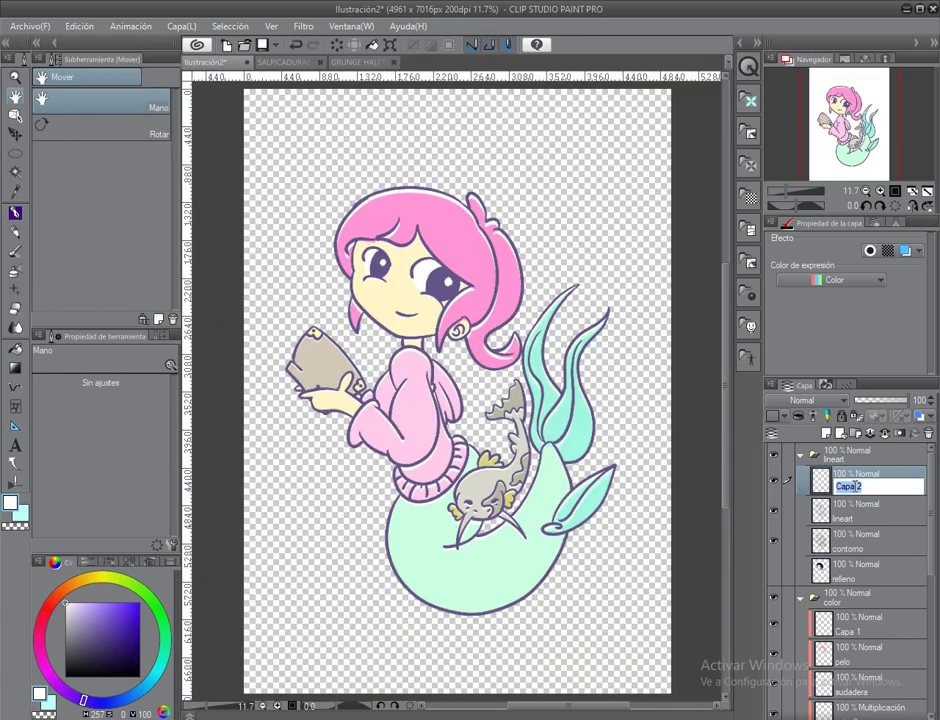
key("Return")
Step: Collapse the lineart and color folders and create a folder named tramas y texturas between them
left_click(800, 455)
left_click(800, 477)
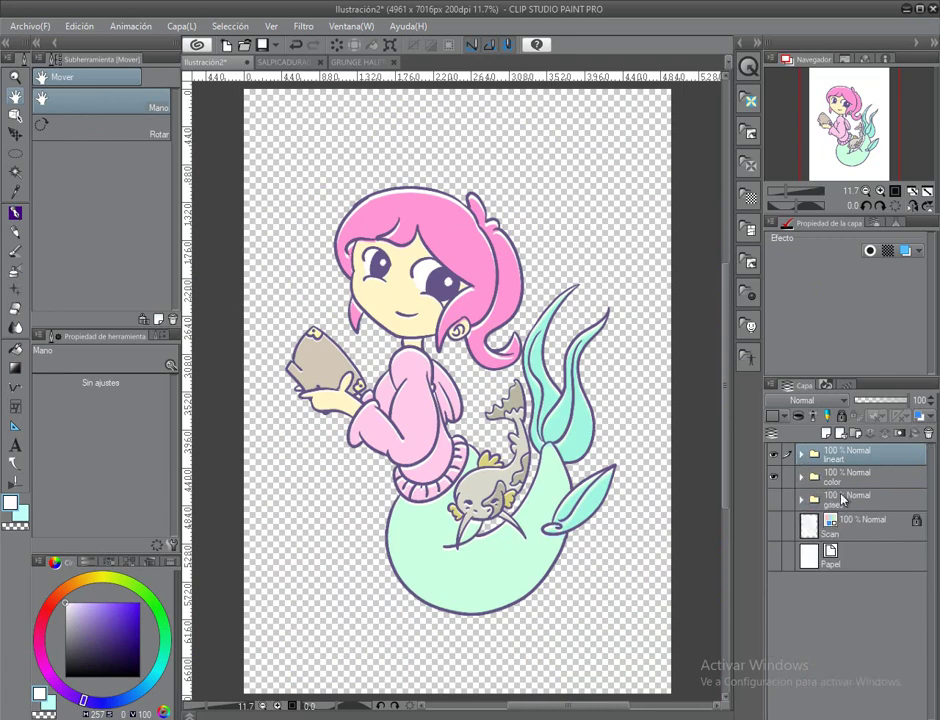
left_click(858, 433)
double_click(848, 481)
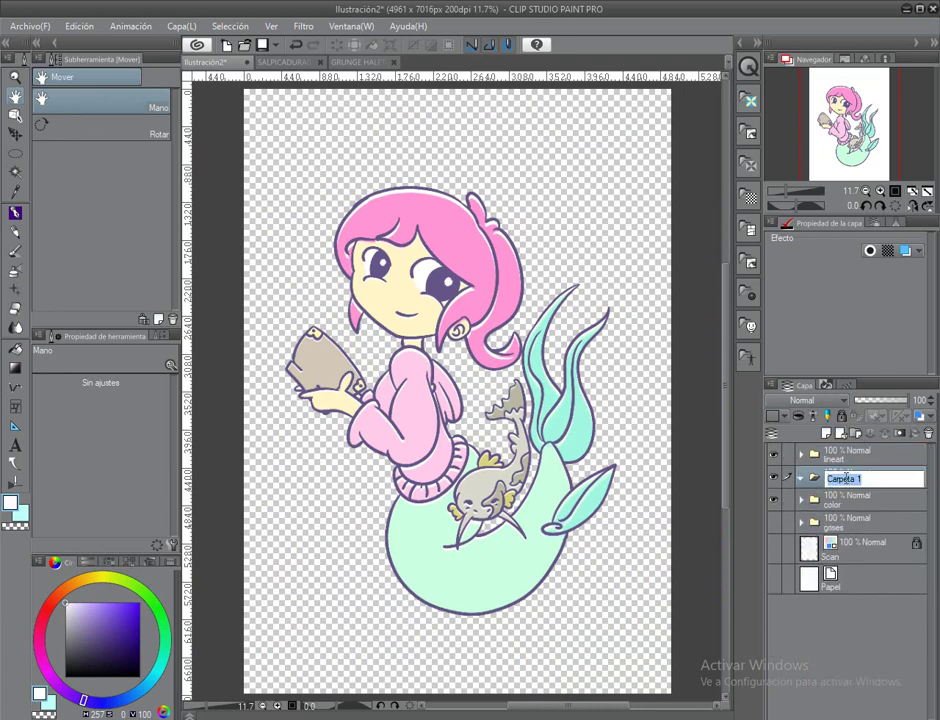
type("tramas y texturas")
key("Return")
Step: Copy the halftone pattern from GRUNGE HALFTONE N10.psd into the tramas y texturas folder of Ilustración2
left_click(347, 61)
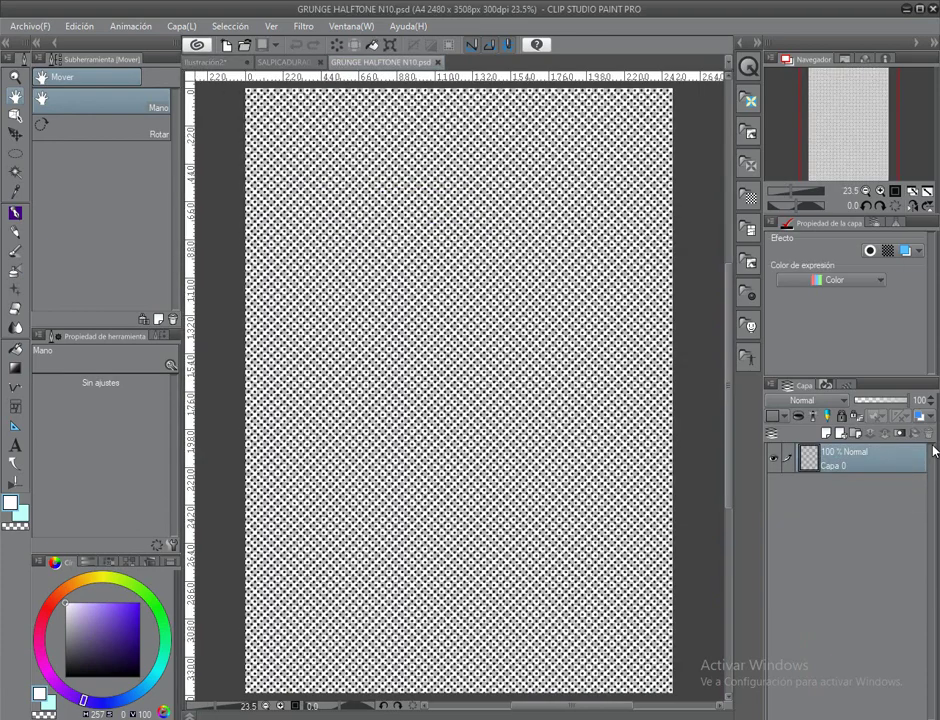
key("ctrl+Tab")
key("ctrl+v")
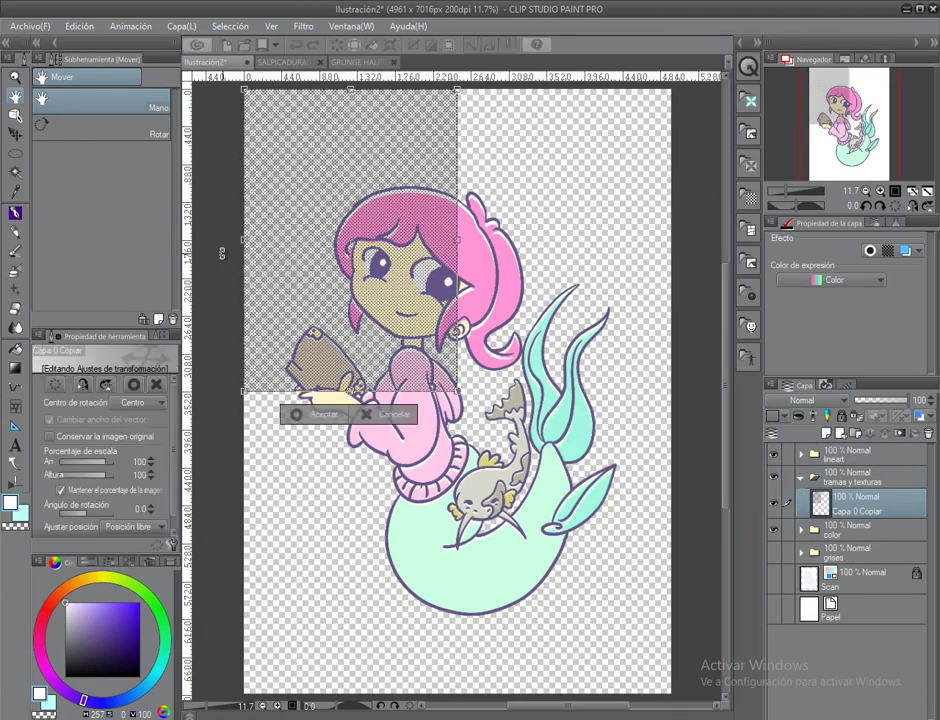
Step: Enlarge the pasted halftone to nearly cover the canvas, select its dots, and hide its layer
left_click_drag(457, 390, 666, 685)
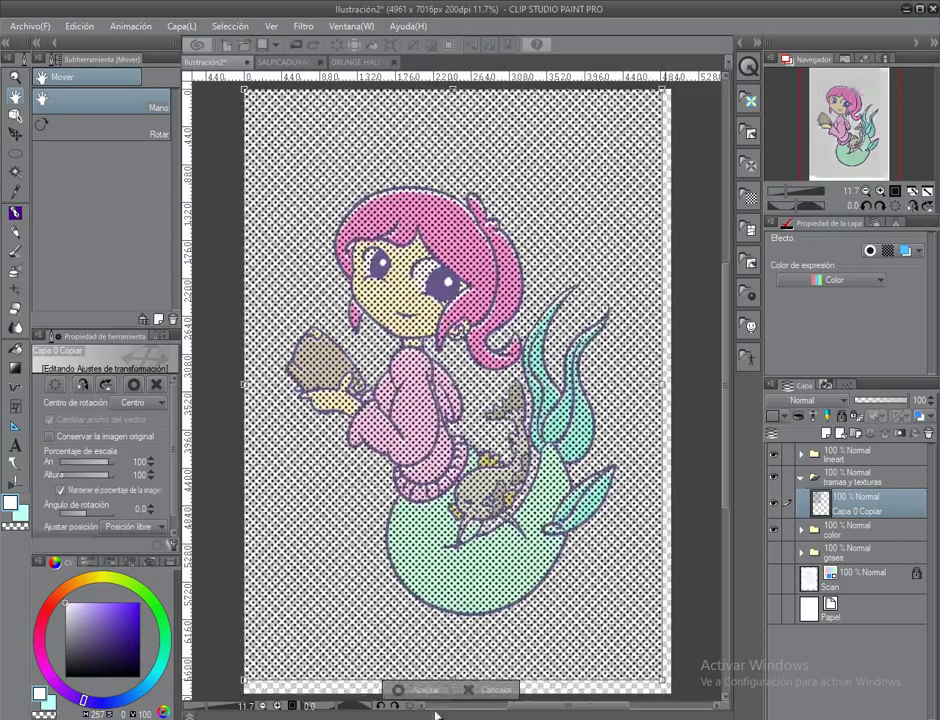
key("Return")
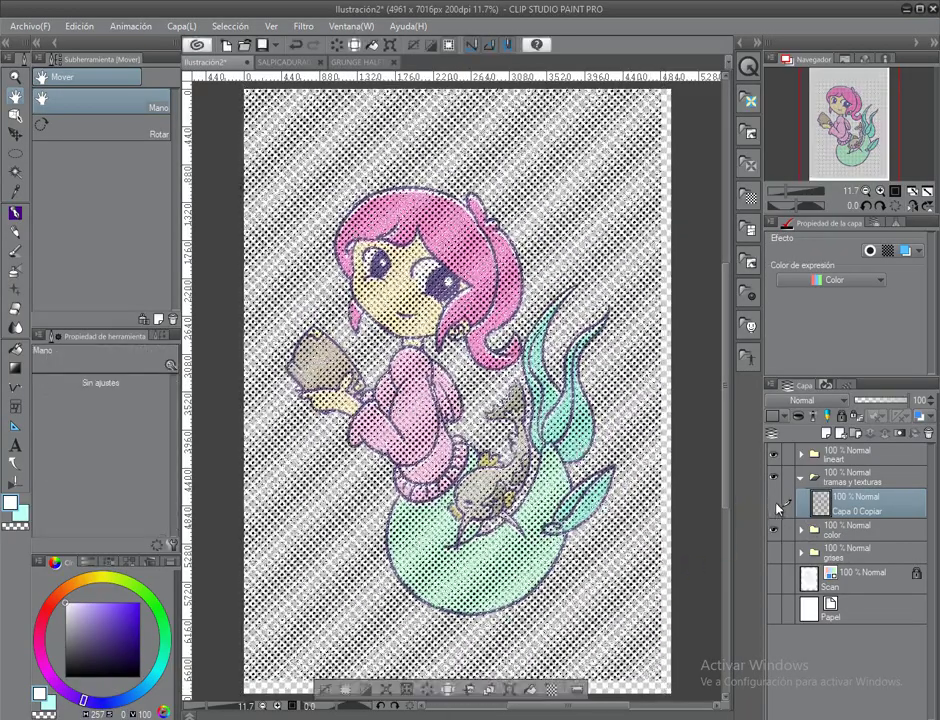
left_click(275, 27)
left_click(275, 27)
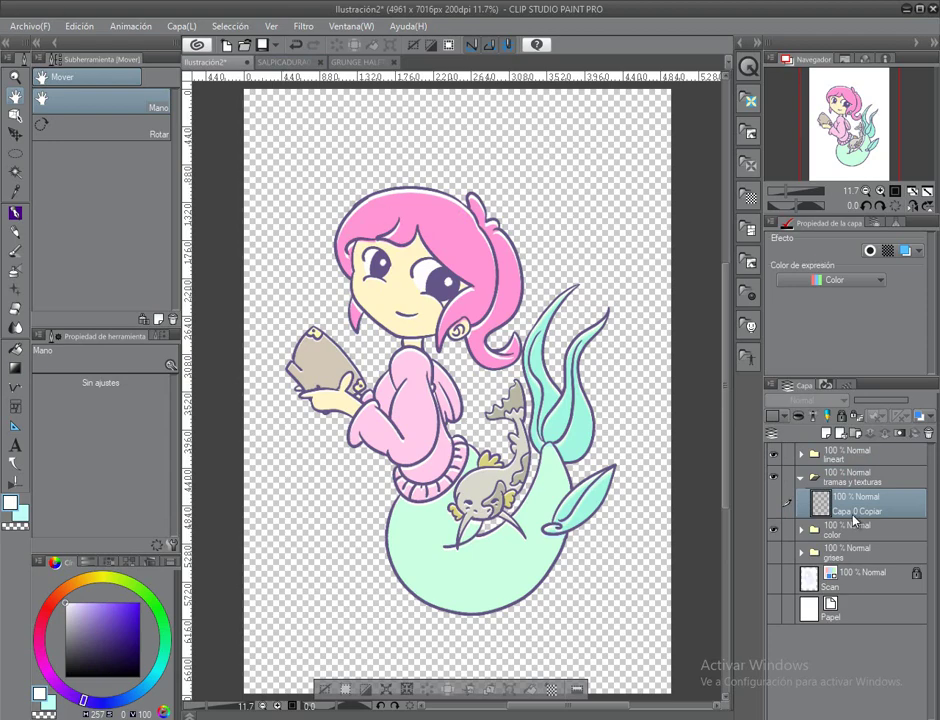
Step: Add a new layer above pelo in the color folder, set it to Multiplicación, and sample the hair pink
left_click(801, 529)
left_click(860, 587)
left_click(815, 400)
left_click(820, 37)
left_click(457, 236, "alt")
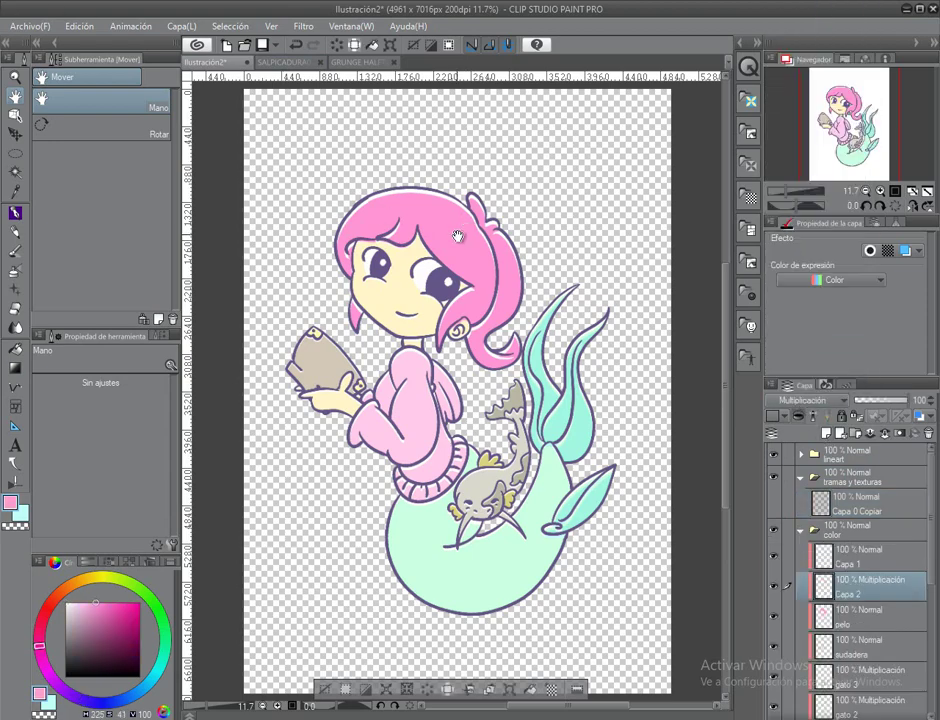
Step: Paint pink halftone dots over all of the girl's hair with the Rellenar mono marker at brush size 41.3
scroll(457, 236, "up", 3)
key("p")
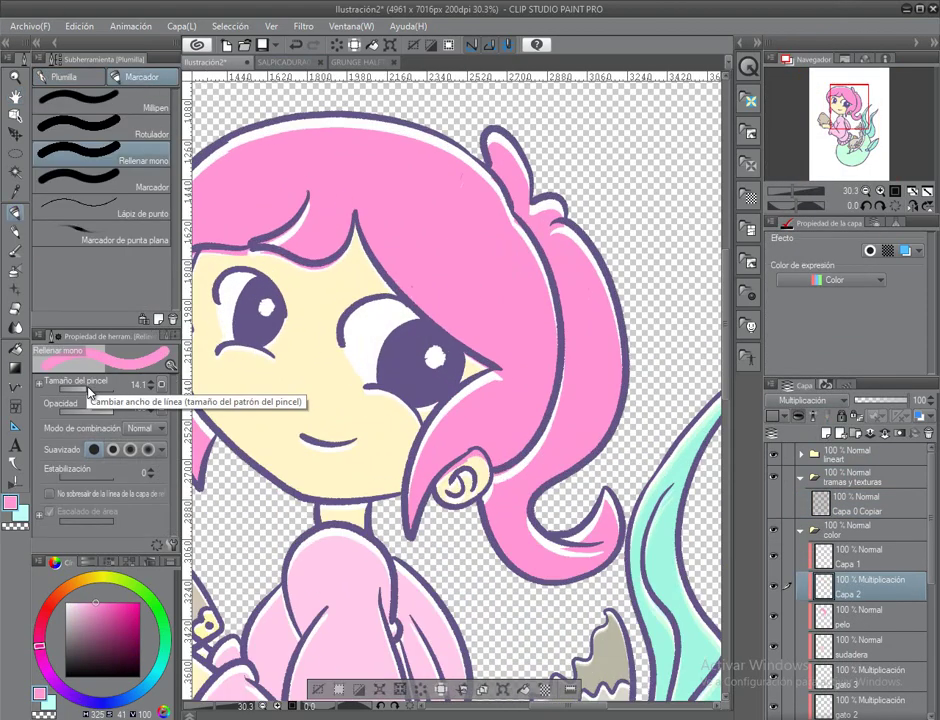
left_click_drag(80, 388, 100, 388)
mouse_move(451, 186)
left_mouse_down()
mouse_move(558, 214)
mouse_move(497, 285)
mouse_move(330, 150)
mouse_move(441, 210)
mouse_move(492, 327)
mouse_move(606, 346)
left_mouse_up()
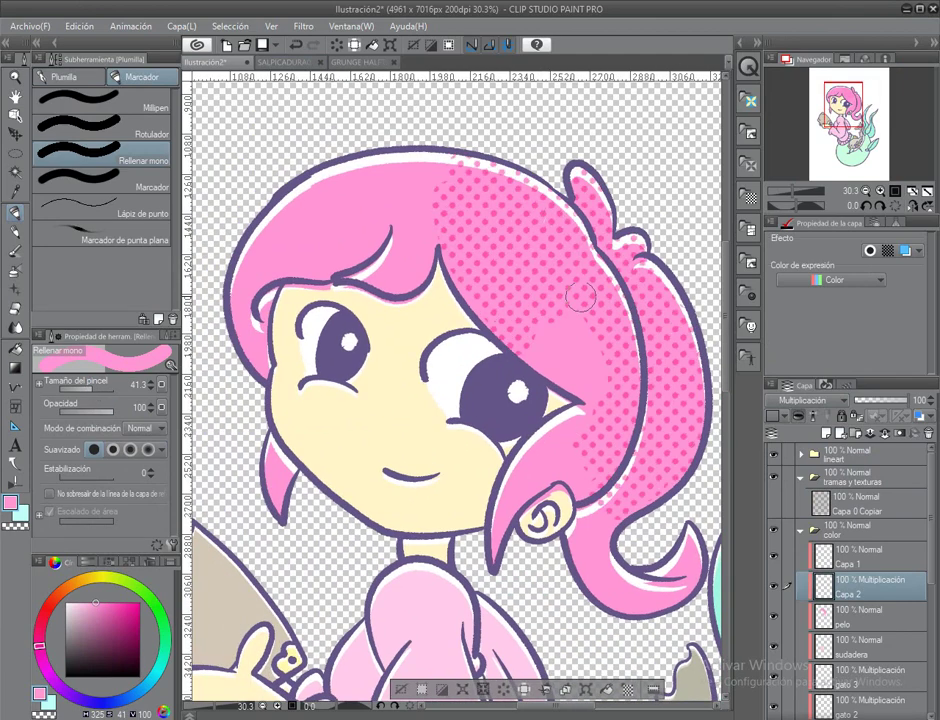
left_click_drag(578, 295, 535, 267)
left_click_drag(560, 331, 518, 271)
mouse_move(591, 474)
left_mouse_down()
mouse_move(480, 378)
mouse_move(573, 368)
left_mouse_up()
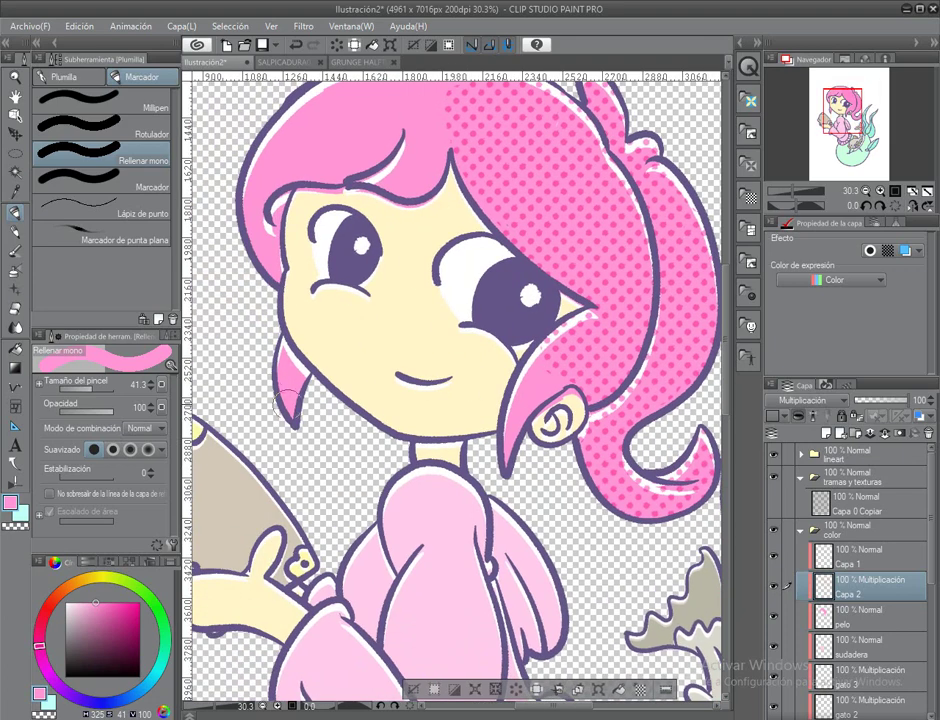
left_click(92, 392)
left_click_drag(384, 452, 356, 456)
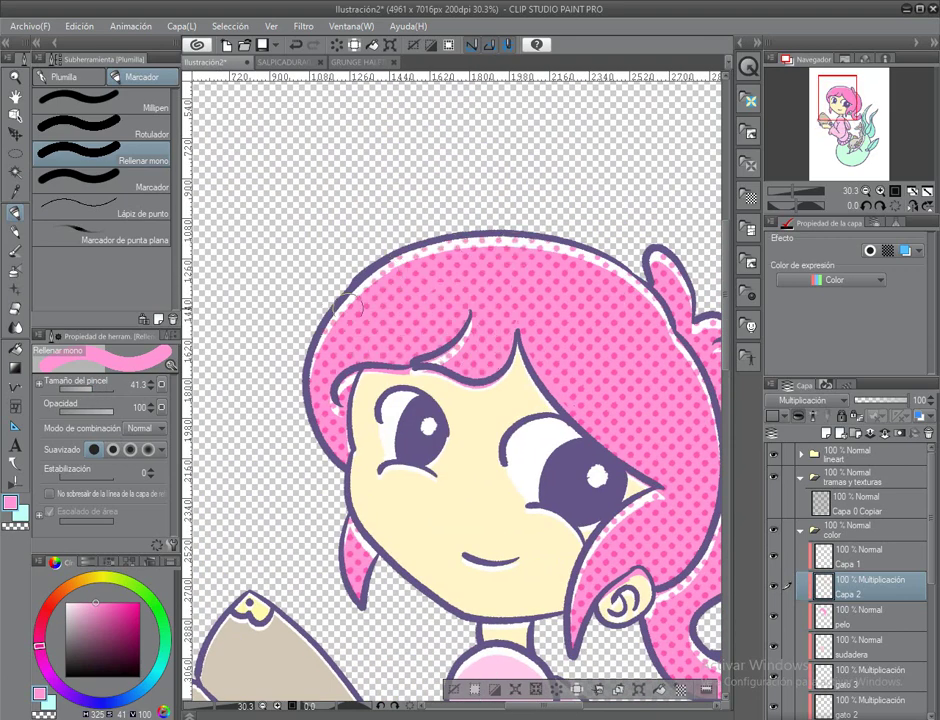
mouse_move(428, 557)
left_mouse_down()
mouse_move(377, 351)
mouse_move(370, 395)
mouse_move(388, 300)
mouse_move(375, 292)
left_mouse_up()
Step: Rename the hair's halftone layer as pelo trama
double_click(848, 595)
type("pelo tra")
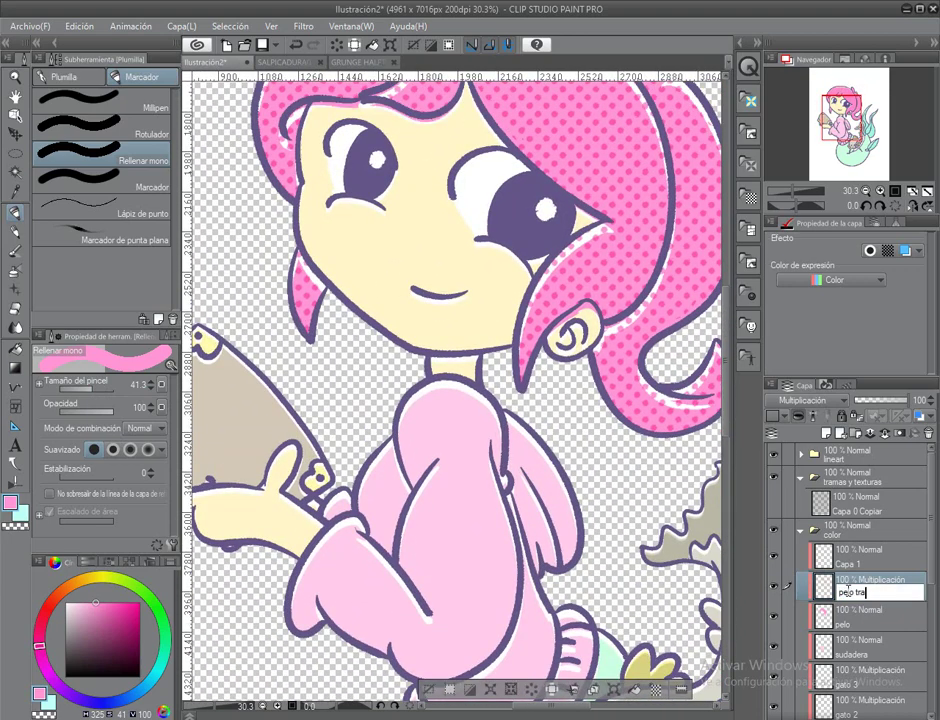
type("ma")
key("Return")
Step: Add a Multiplicación layer above sudadera and paint light pink halftone dots over the whole sweatshirt, including sleeves and ribbed hem
left_click(833, 436)
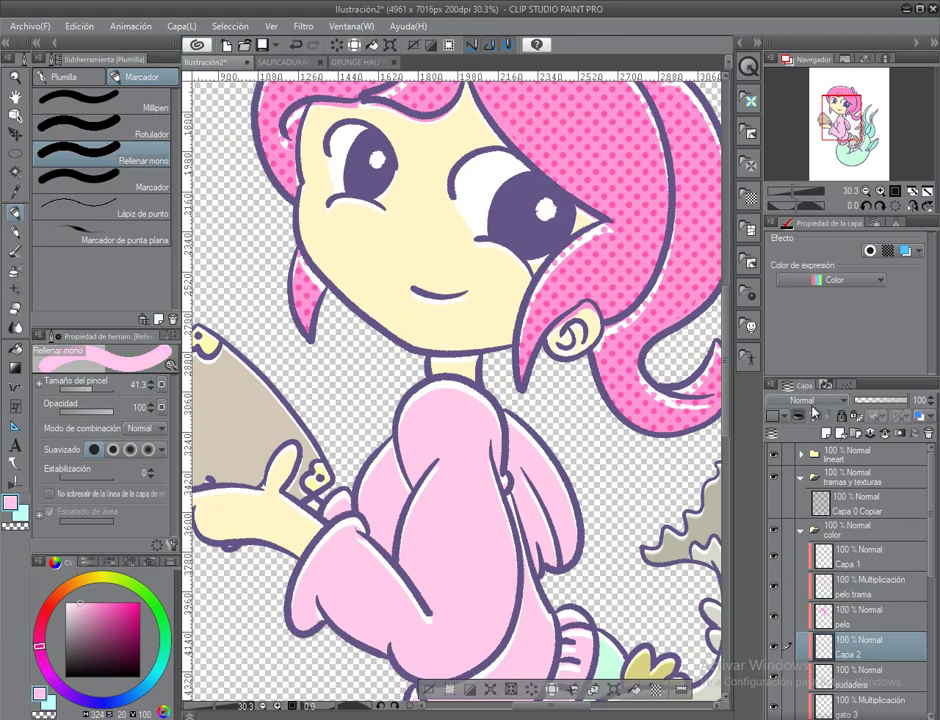
left_click(808, 400)
left_click(810, 36)
left_click_drag(430, 560, 445, 495)
mouse_move(485, 410)
left_mouse_down()
mouse_move(412, 510)
mouse_move(401, 382)
mouse_move(455, 327)
mouse_move(497, 380)
mouse_move(478, 558)
left_mouse_up()
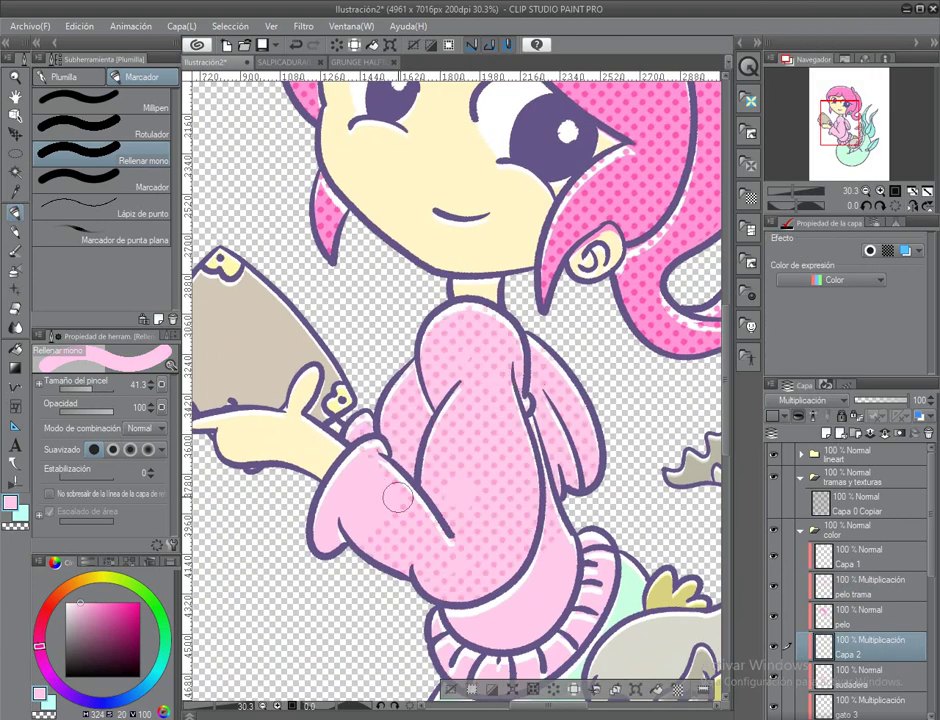
scroll(264, 359, "down", 3)
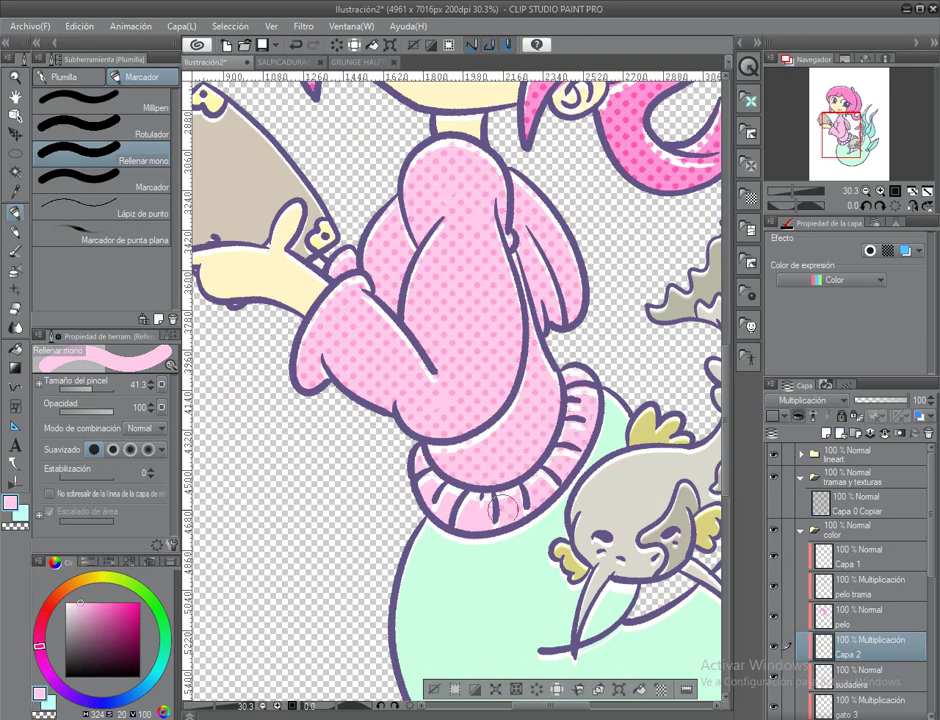
left_click_drag(514, 283, 436, 393)
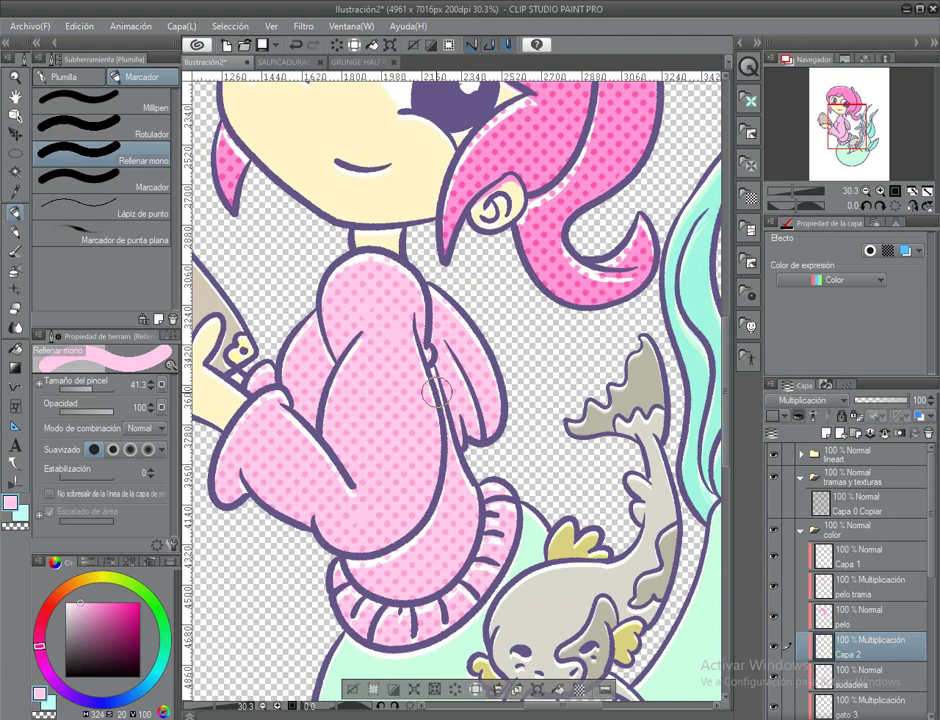
scroll(638, 484, "down", 1)
Step: Rename the sweatshirt's halftone layer as sudadera trama
double_click(850, 653)
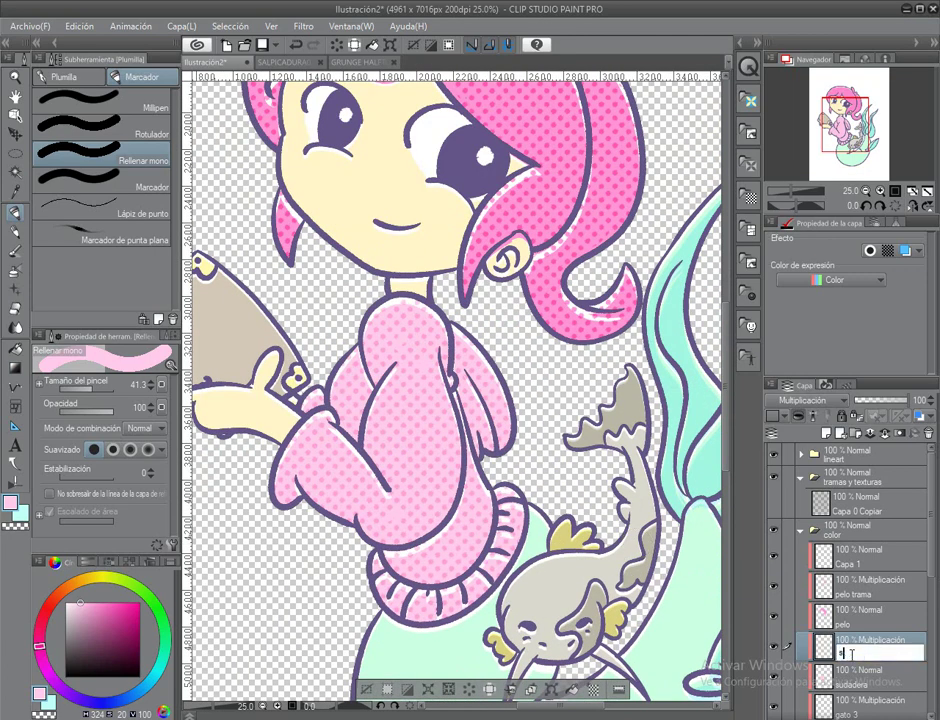
type("sudadera trama")
key("Return")
Step: Add a Multiplicación layer above gato 3 and sample the yellow of the cat-fish's fins
scroll(853, 660, "down", 3)
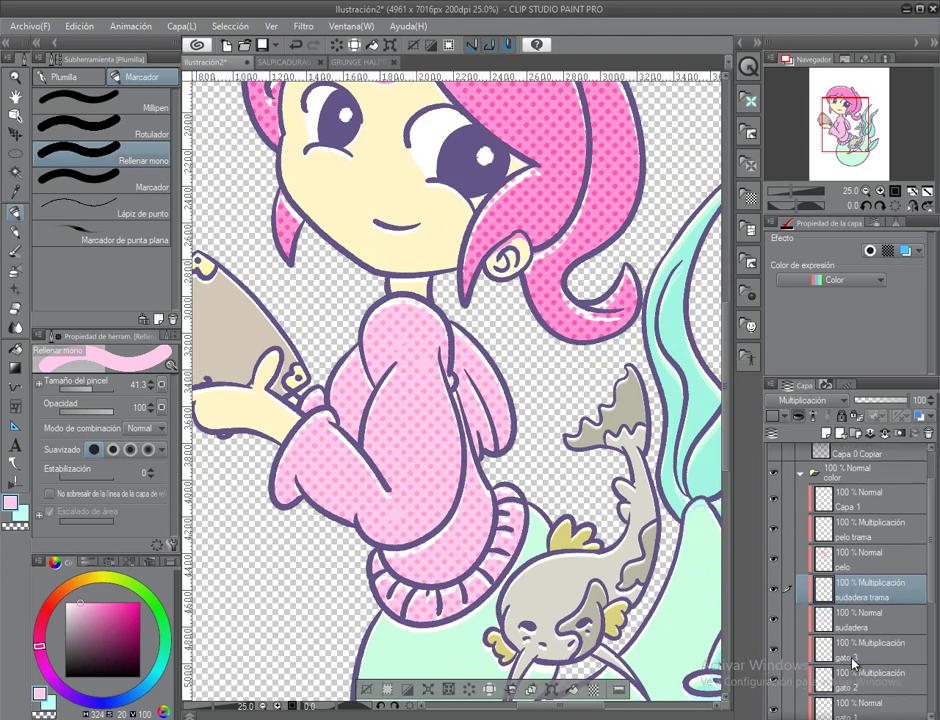
left_click(825, 433)
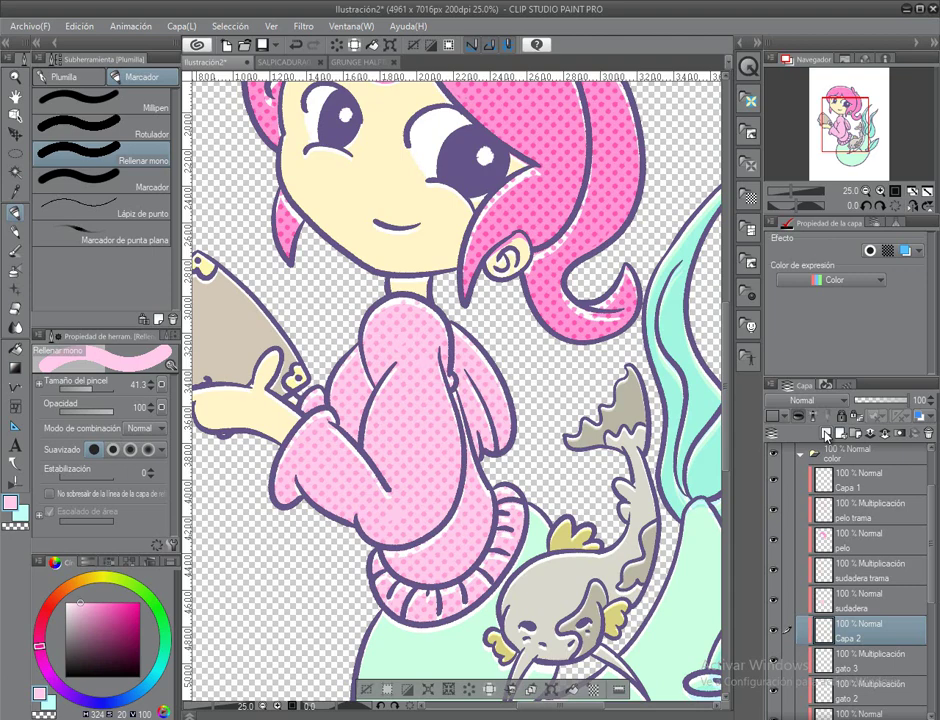
left_click(600, 550, "alt")
mouse_move(455, 388)
left_mouse_down()
mouse_move(300, 460)
mouse_move(237, 515)
left_mouse_up()
left_click(805, 400)
left_click(808, 38)
Step: Paint yellow halftone dots over the cat-fish's head, body, fins and tail, and reduce the layer's opacity to 43%
scroll(845, 140, "up", 1)
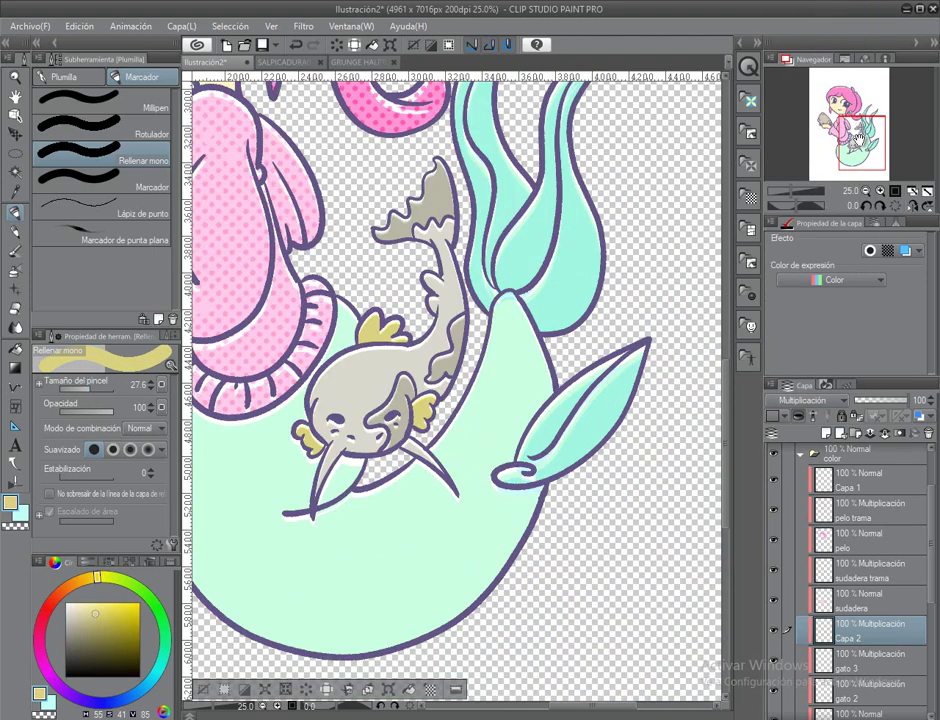
left_click_drag(371, 369, 396, 439)
mouse_move(505, 175)
left_mouse_down()
mouse_move(495, 260)
mouse_move(530, 340)
mouse_move(488, 497)
mouse_move(430, 470)
mouse_move(380, 480)
mouse_move(410, 450)
mouse_move(440, 440)
left_mouse_up()
mouse_move(340, 512)
left_mouse_down()
mouse_move(360, 492)
mouse_move(400, 490)
mouse_move(360, 583)
mouse_move(379, 536)
left_mouse_up()
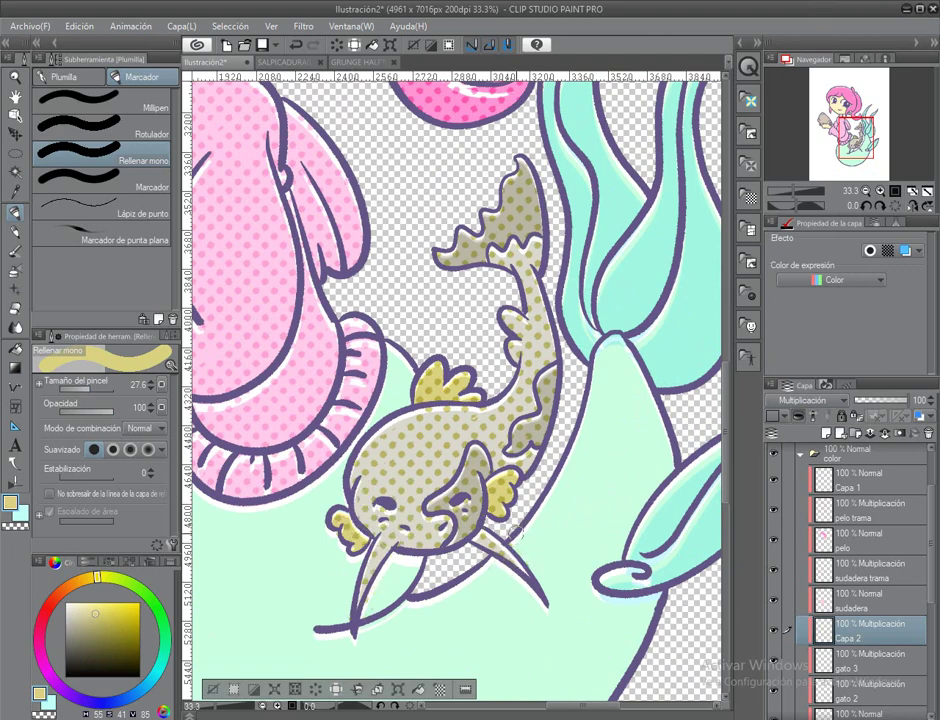
left_click(874, 401)
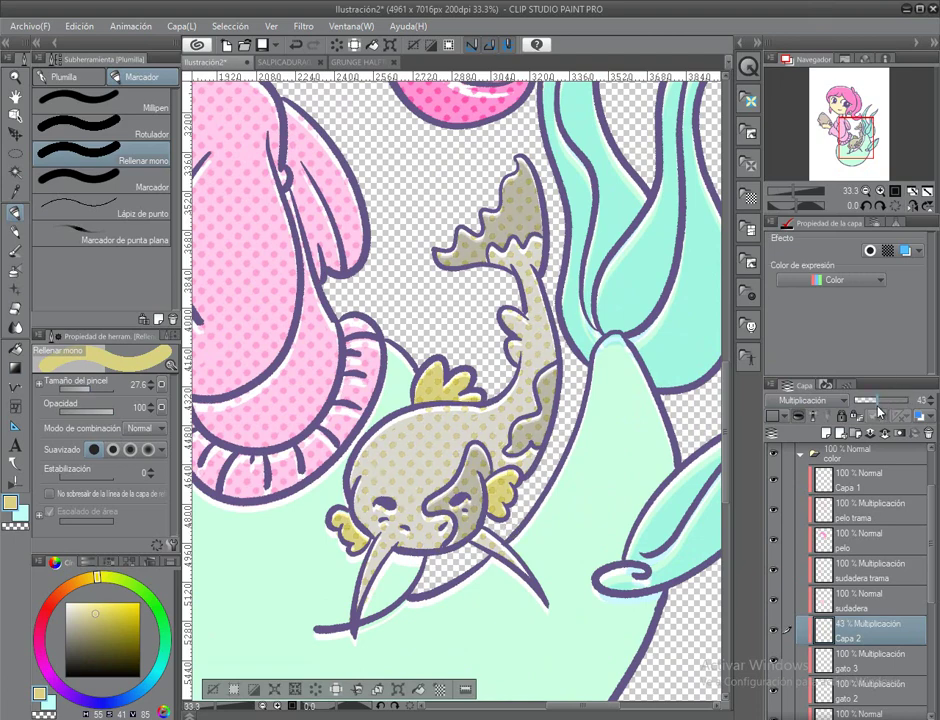
Step: Rename the cat-fish's halftone layer as trama gato
key("h")
key("ctrl+0")
double_click(848, 637)
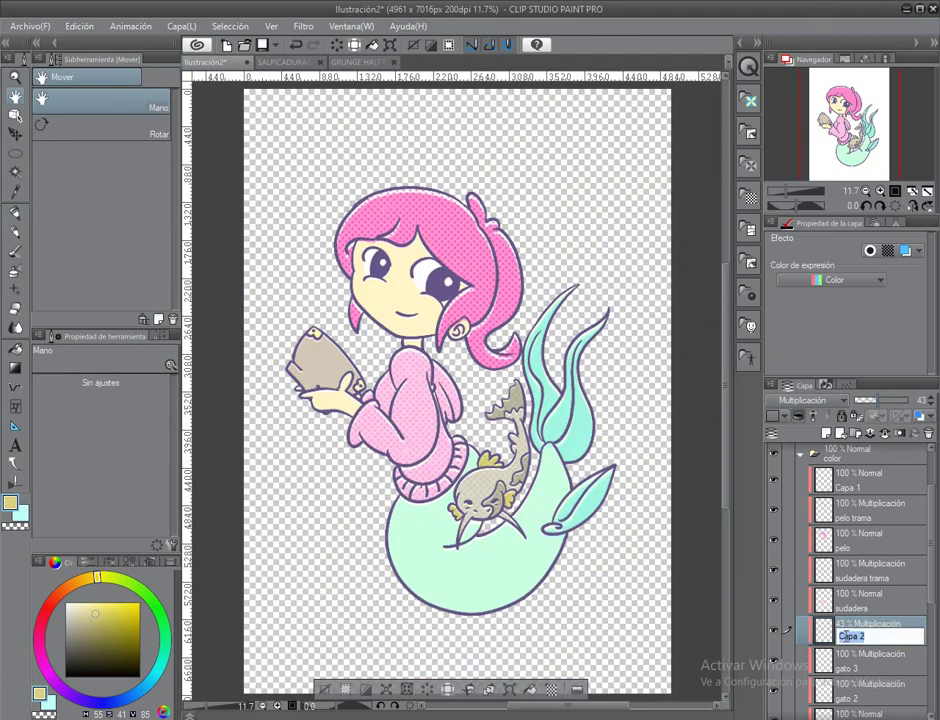
key("Escape")
Step: Add a new layer above aletas and set its blending mode to Multiplicación
scroll(848, 641, "down", 5)
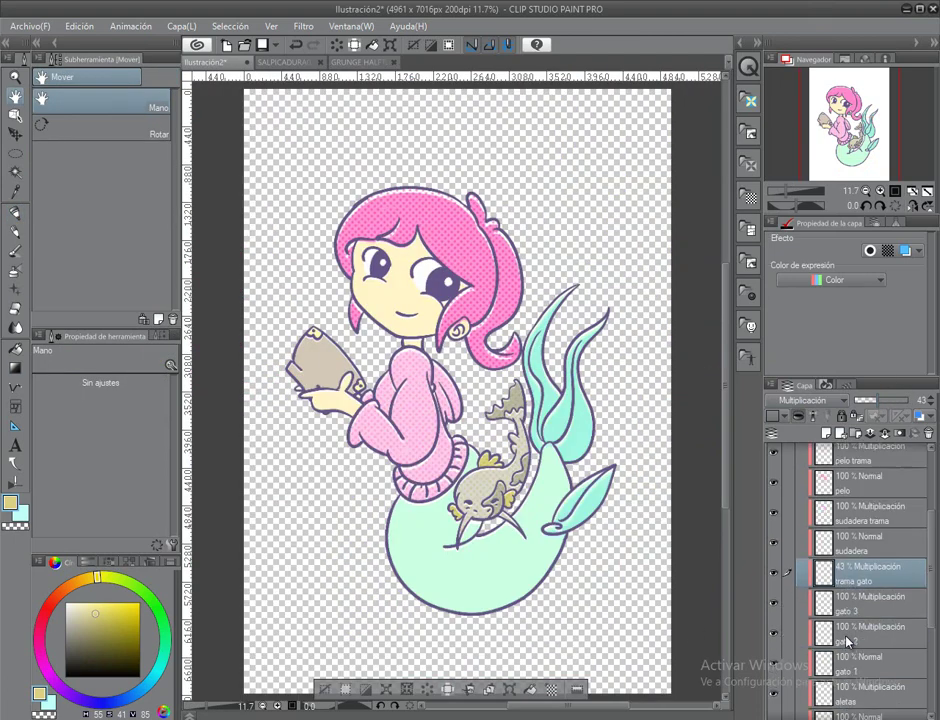
left_click(860, 617)
left_click(805, 400)
left_click(790, 36)
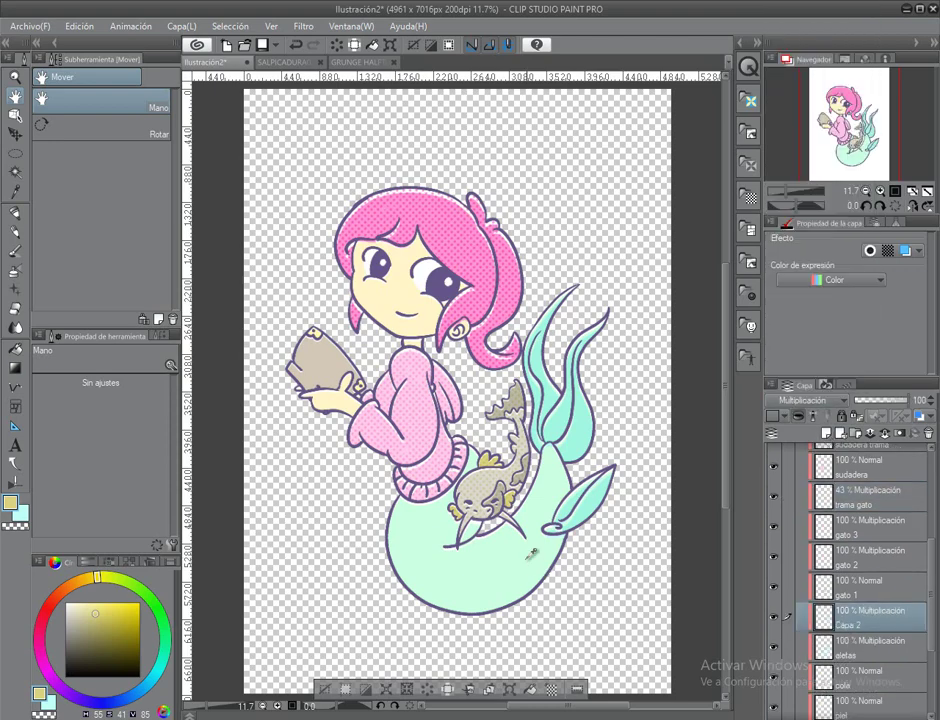
Step: Paint halftone dots over the mermaid's tail and fins with Rellenar mono in a darker, muted shade of the tail green
scroll(390, 552, "up", 3)
left_click(15, 213)
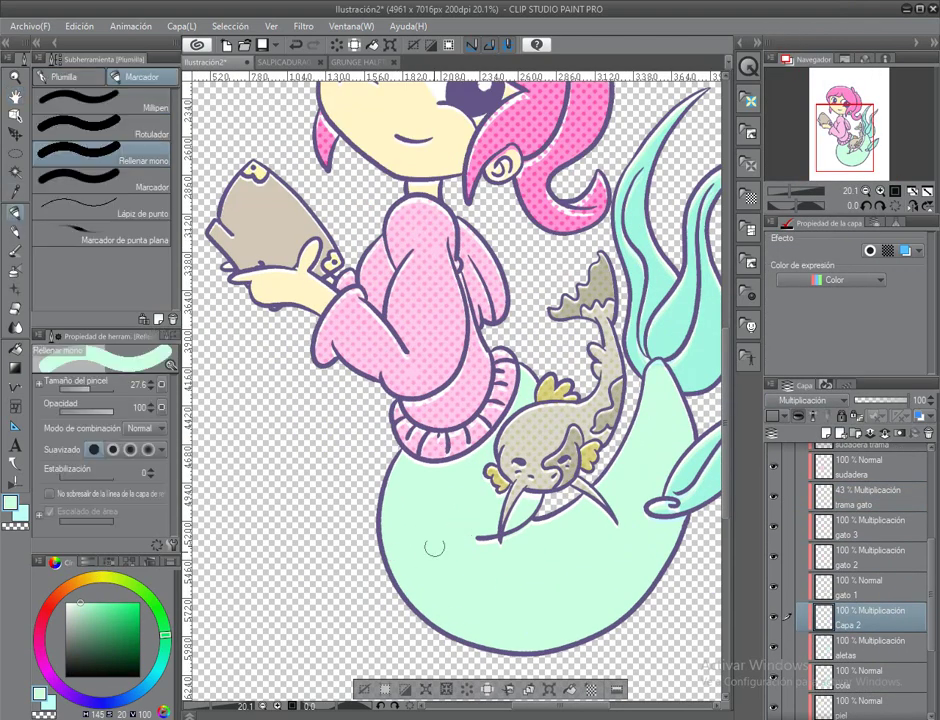
left_click(87, 620)
mouse_move(430, 493)
left_mouse_down()
mouse_move(470, 470)
mouse_move(440, 540)
left_mouse_up()
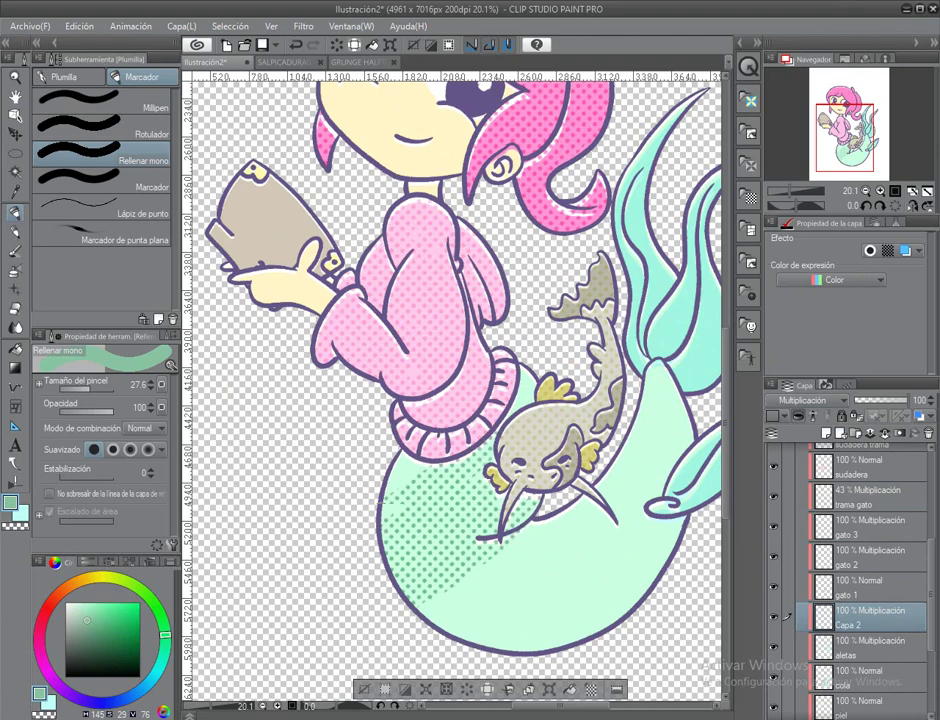
mouse_move(530, 600)
left_mouse_down()
mouse_move(405, 625)
mouse_move(405, 586)
left_mouse_up()
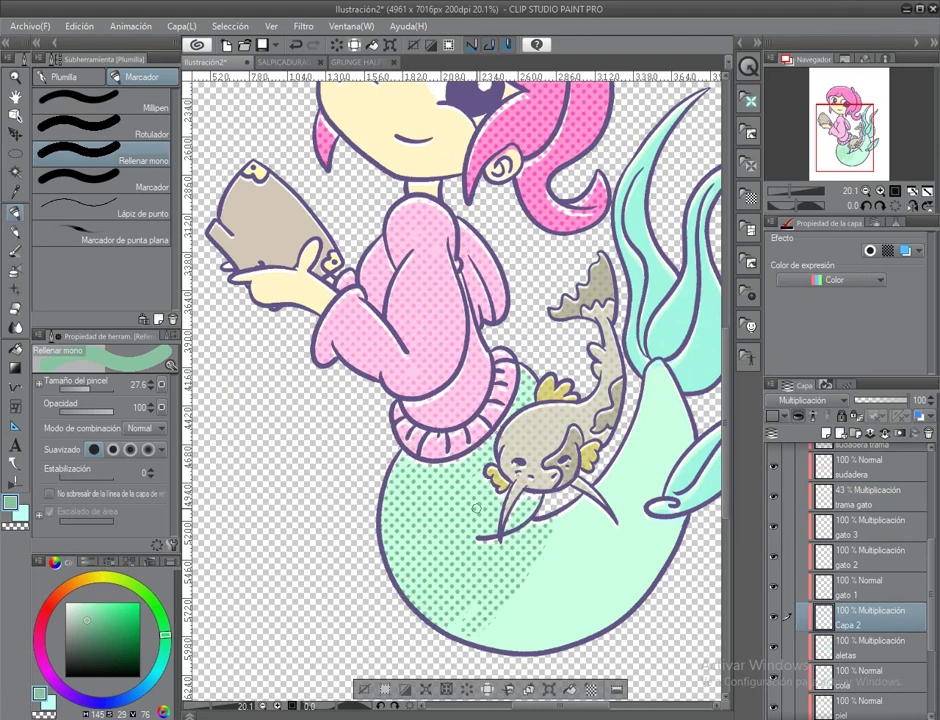
mouse_move(418, 470)
left_mouse_down()
mouse_move(330, 380)
mouse_move(290, 426)
left_mouse_up()
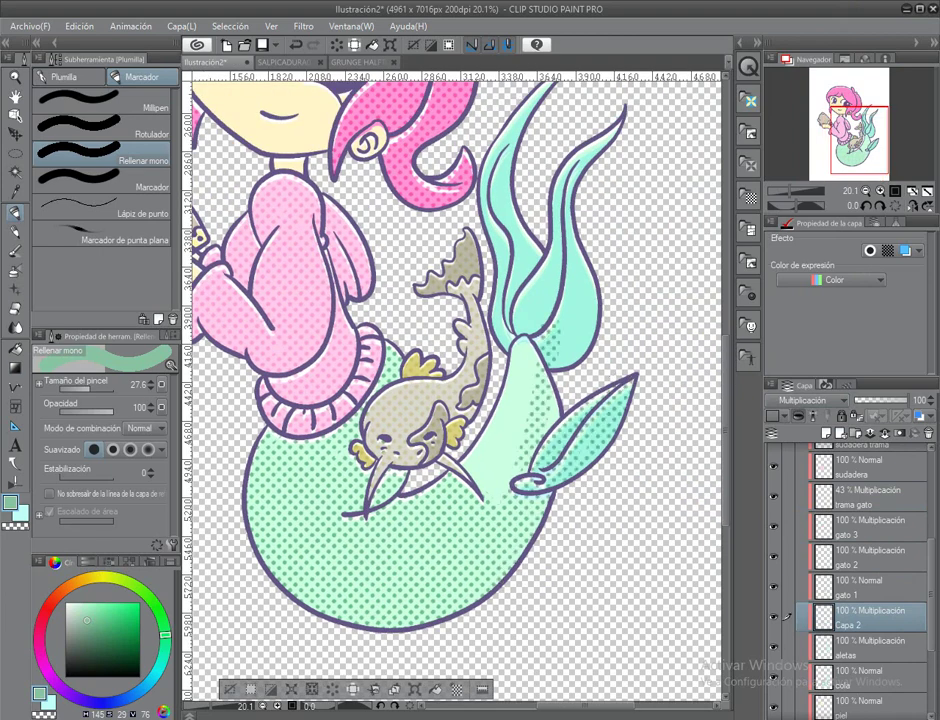
left_click_drag(360, 320, 345, 420)
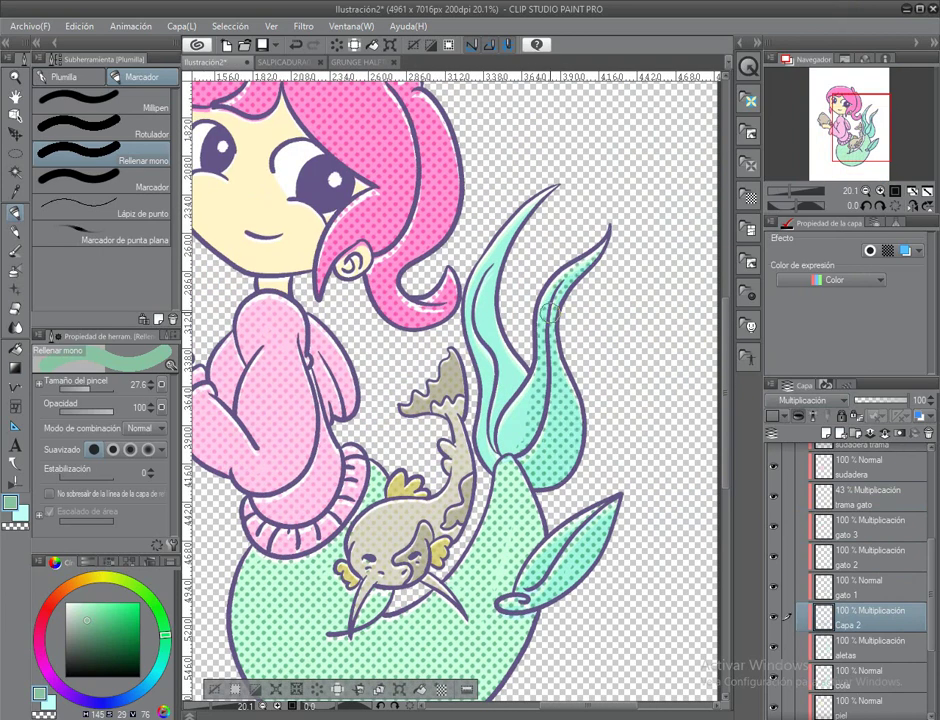
left_click_drag(364, 665, 459, 590)
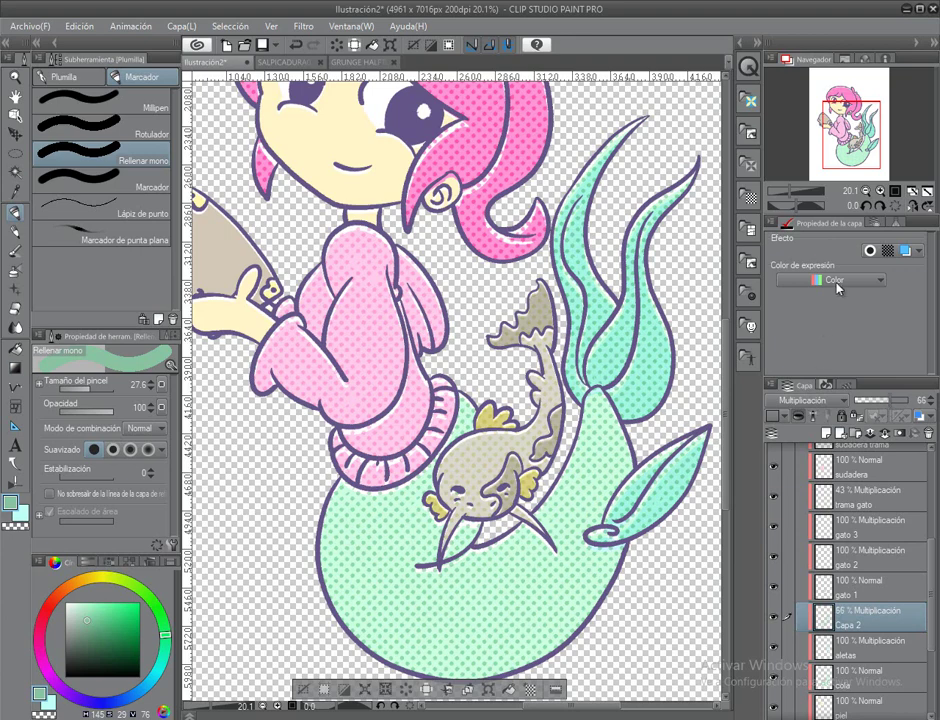
Step: Set the tail's halftone layer to 66% opacity and rename it as cola trama
left_click_drag(912, 400, 891, 400)
double_click(852, 623)
type("cola trama")
key("Return")
Step: Add a Multiplicación layer between cola and piel and sample the skin colour
key("ctrl+shift+n")
left_click(473, 188, "alt")
scroll(473, 189, "up", 2)
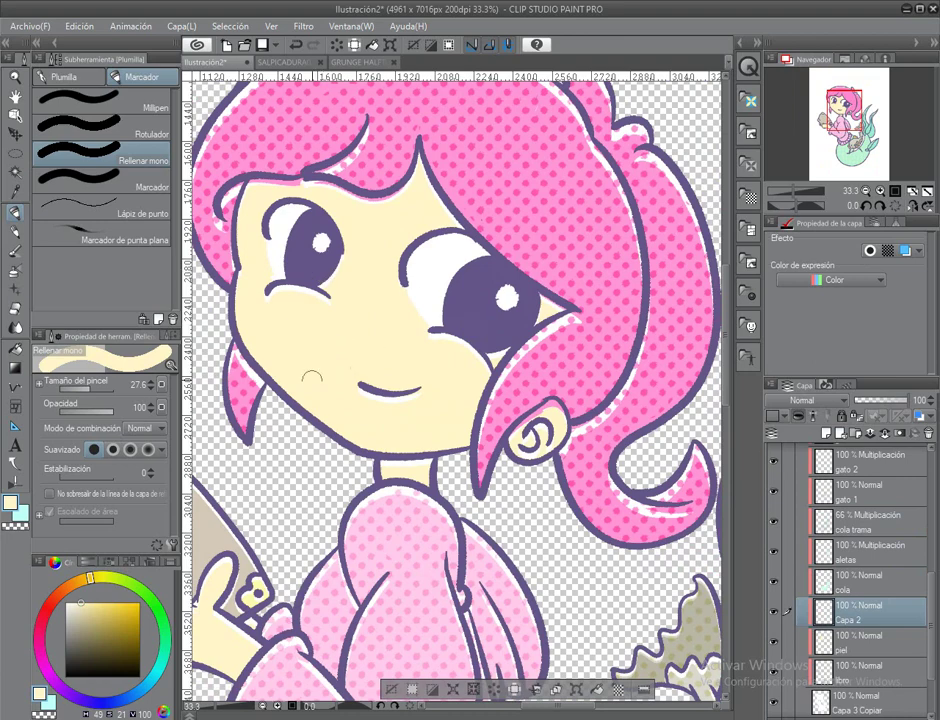
left_click(803, 400)
left_click(800, 36)
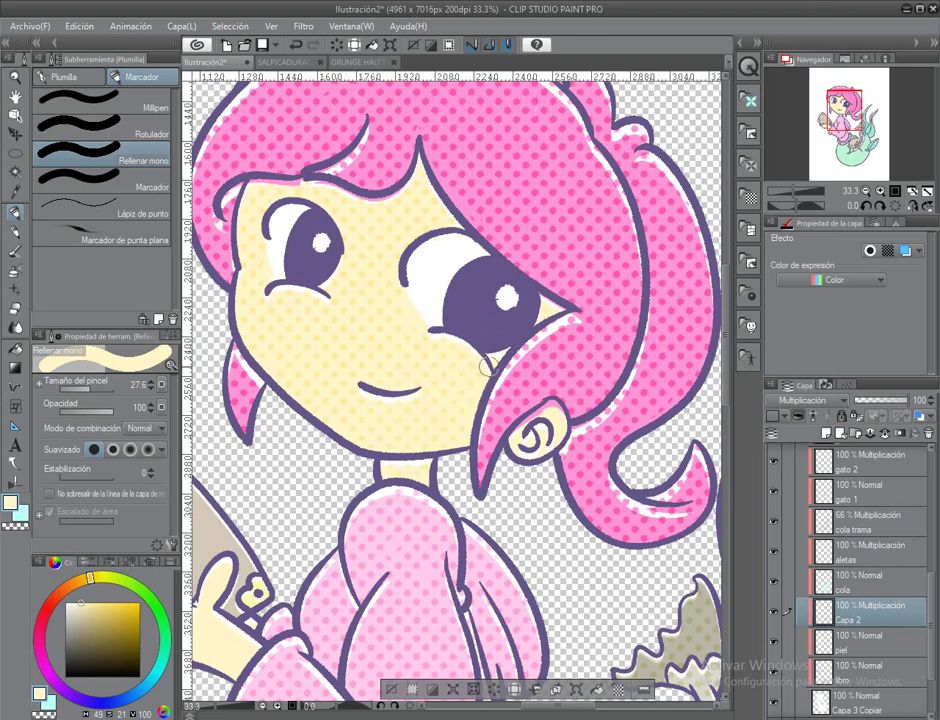
Step: Paint skin-coloured halftone dots over the girl's face, neck and hand
scroll(273, 480, "down", 3)
scroll(273, 480, "left", 3)
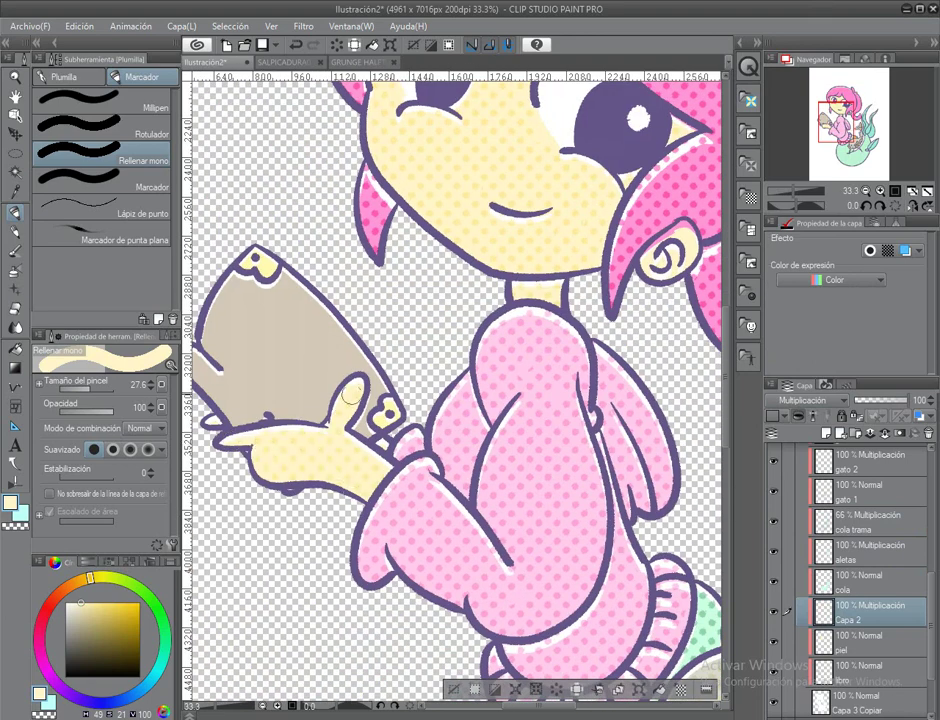
scroll(376, 445, "down", 1)
scroll(376, 445, "left", 3)
scroll(470, 428, "down", 2)
scroll(470, 428, "right", 2)
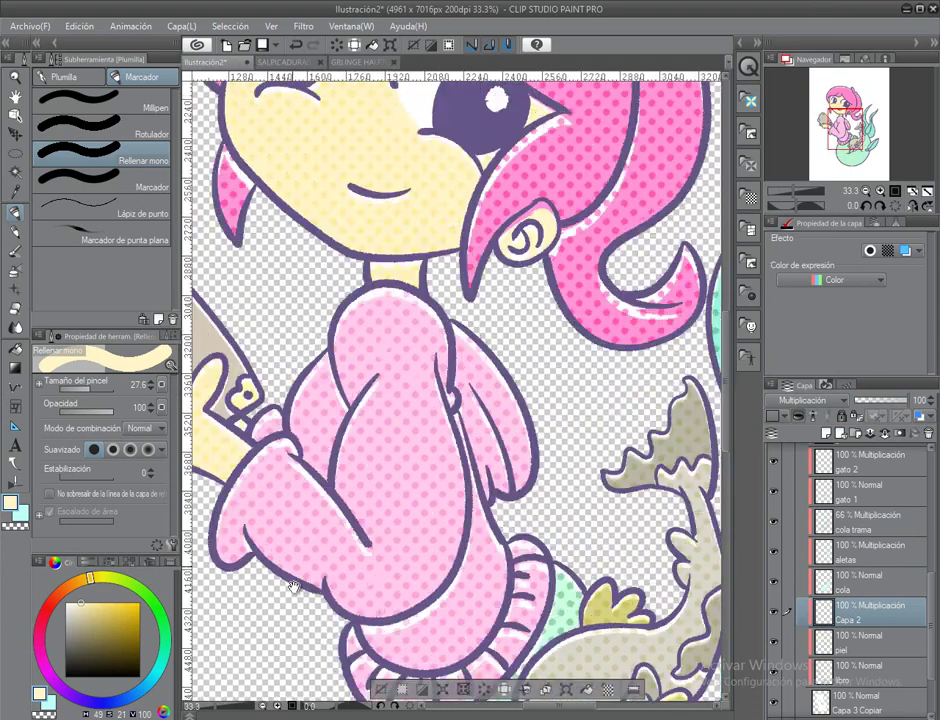
scroll(470, 428, "up", 3)
Step: Rename the skin's halftone layer as trama piel
double_click(15, 97)
double_click(849, 619)
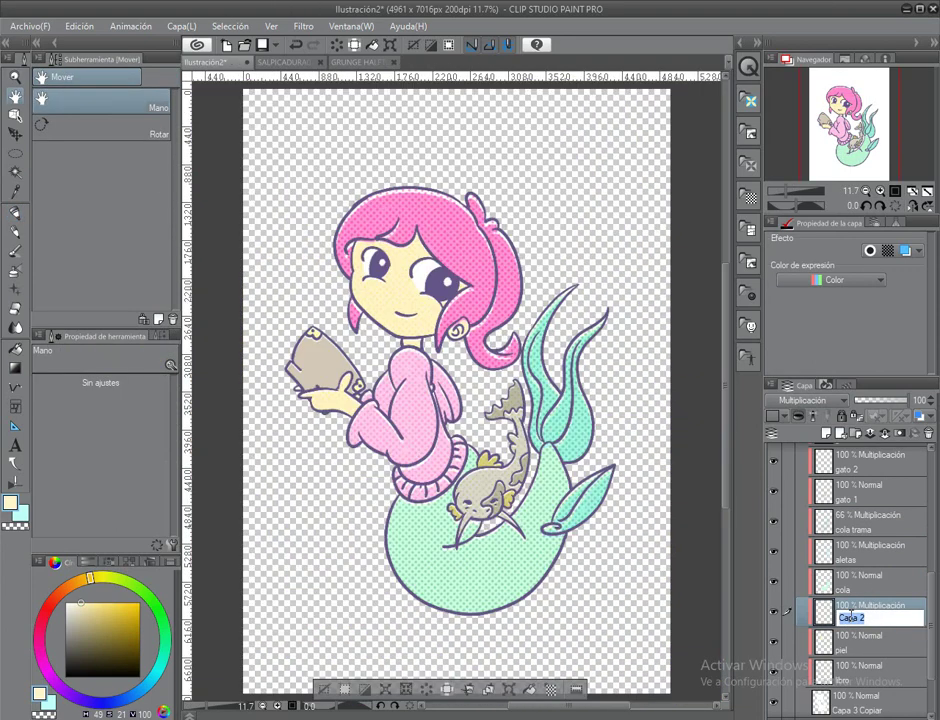
key("Return")
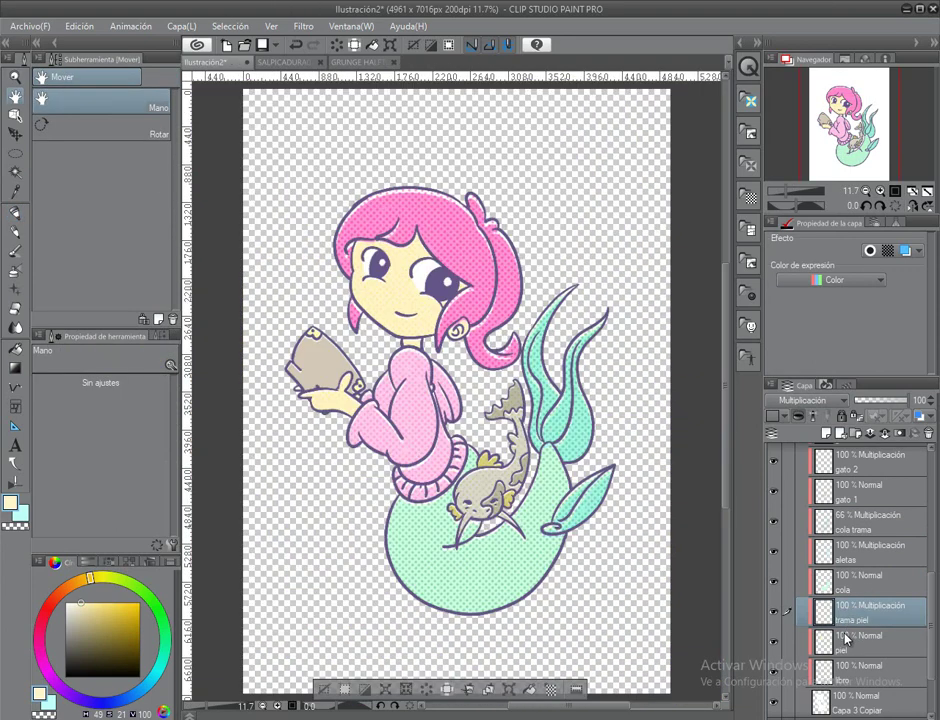
Step: Add a Multiplicación layer above libro and paint halftone dots over the book cover in its own beige
left_click(860, 670)
left_click(826, 433)
left_click(805, 400)
left_click(800, 36)
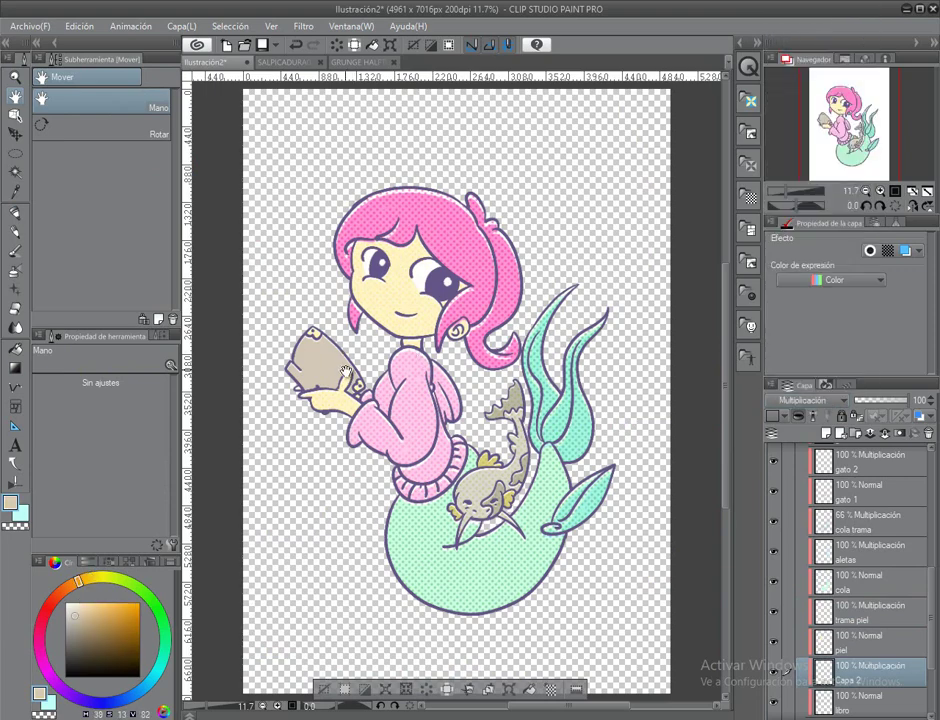
scroll(337, 360, "up", 2)
key("p")
scroll(300, 360, "left", 2)
mouse_move(448, 414)
left_mouse_down()
mouse_move(411, 284)
mouse_move(421, 376)
mouse_move(423, 334)
mouse_move(394, 365)
mouse_move(454, 437)
mouse_move(484, 393)
left_mouse_up()
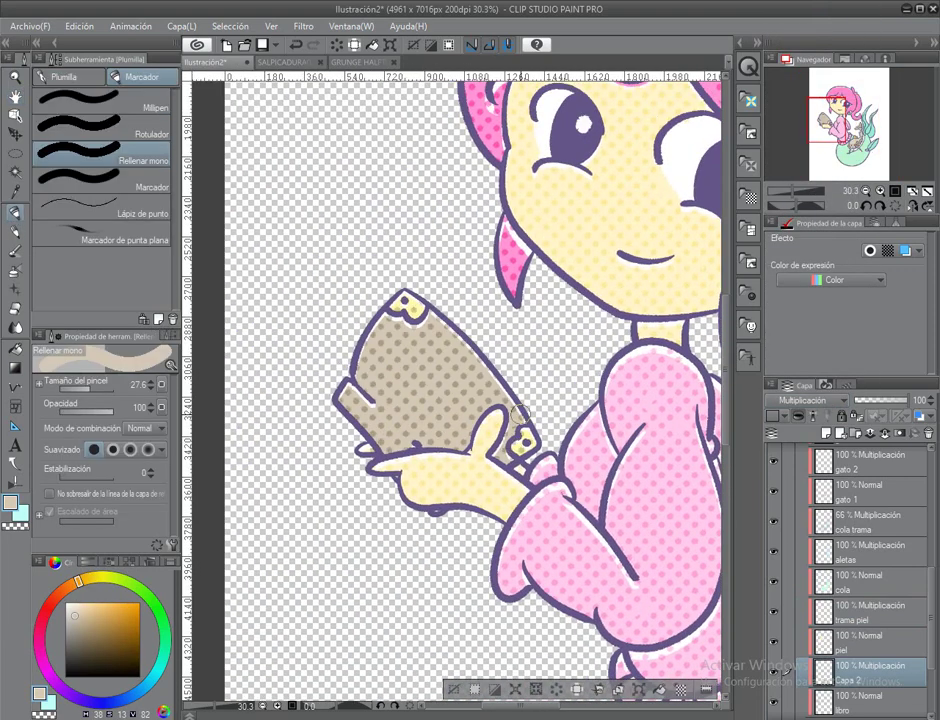
Step: Rename the book's halftone layer as trama libro and save the illustration
double_click(850, 680)
type("trama")
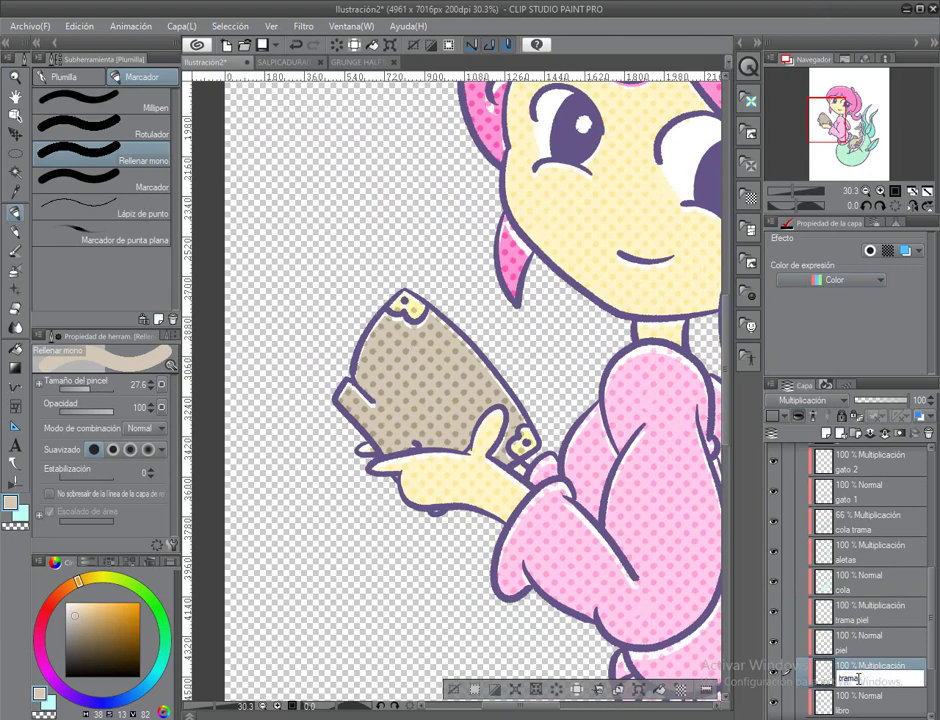
type(" libro")
key("Return")
key("ctrl+s")
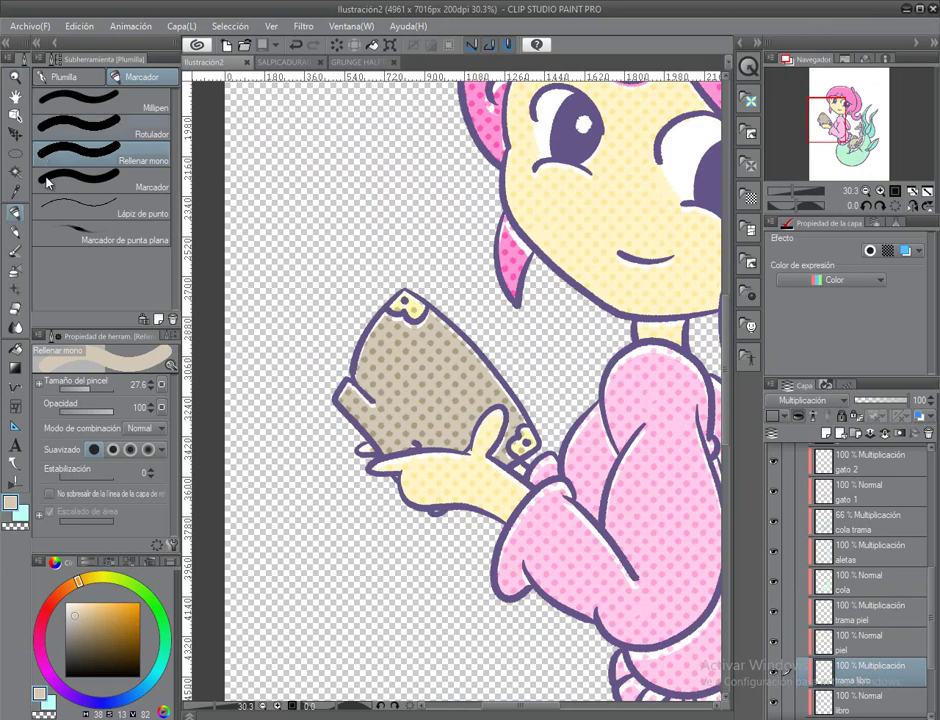
Step: Paste the SALPICADURA02 splatter texture into the tramas y texturas folder of Ilustración2
key("h")
key("ctrl+0")
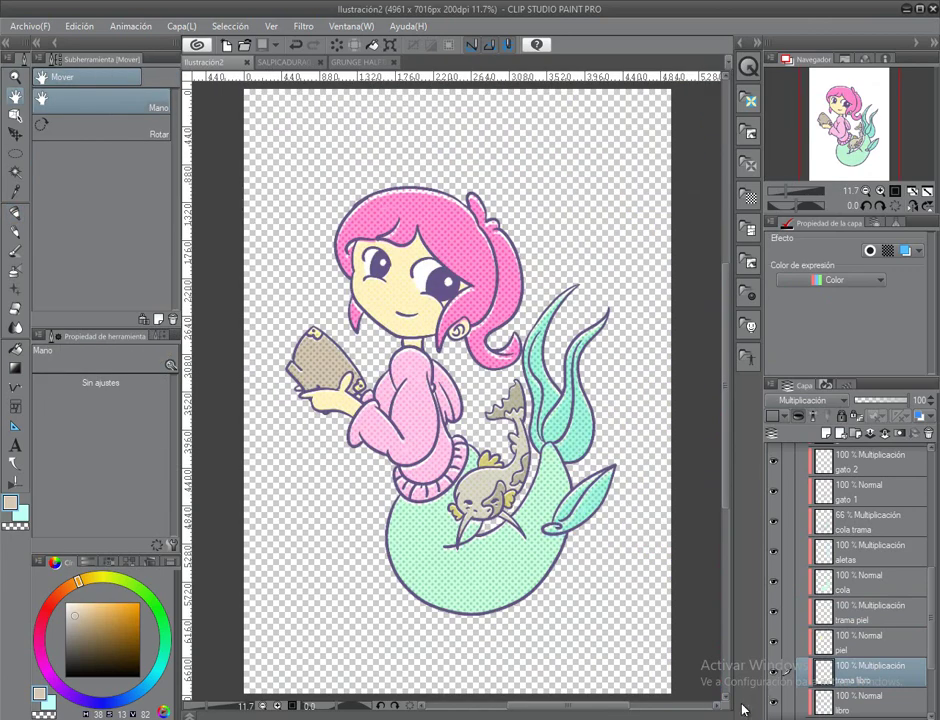
scroll(860, 560, "up", 5)
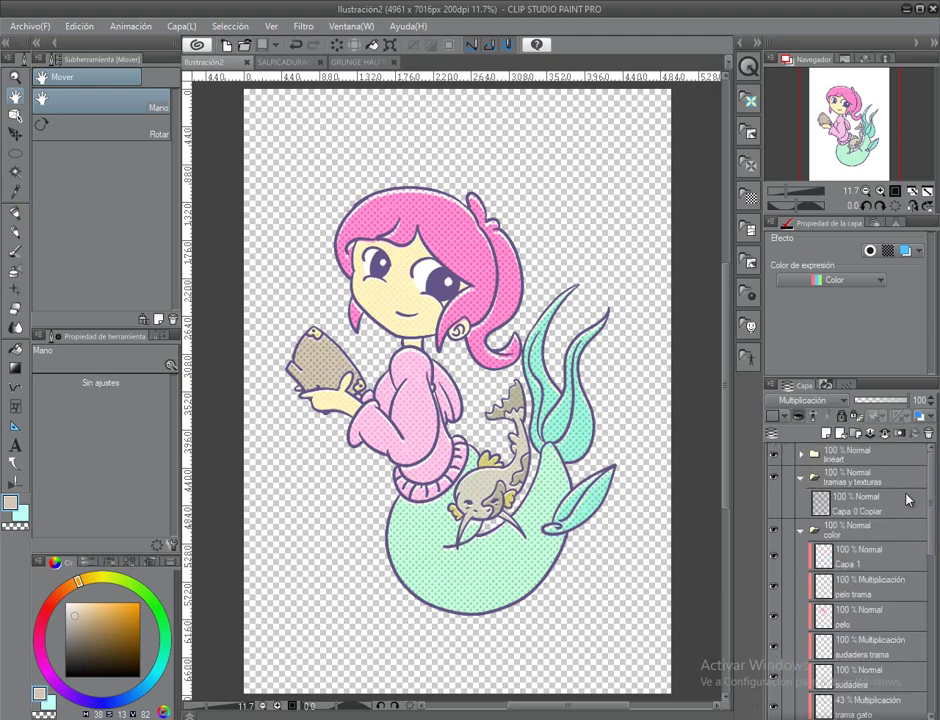
key("ctrl+Tab")
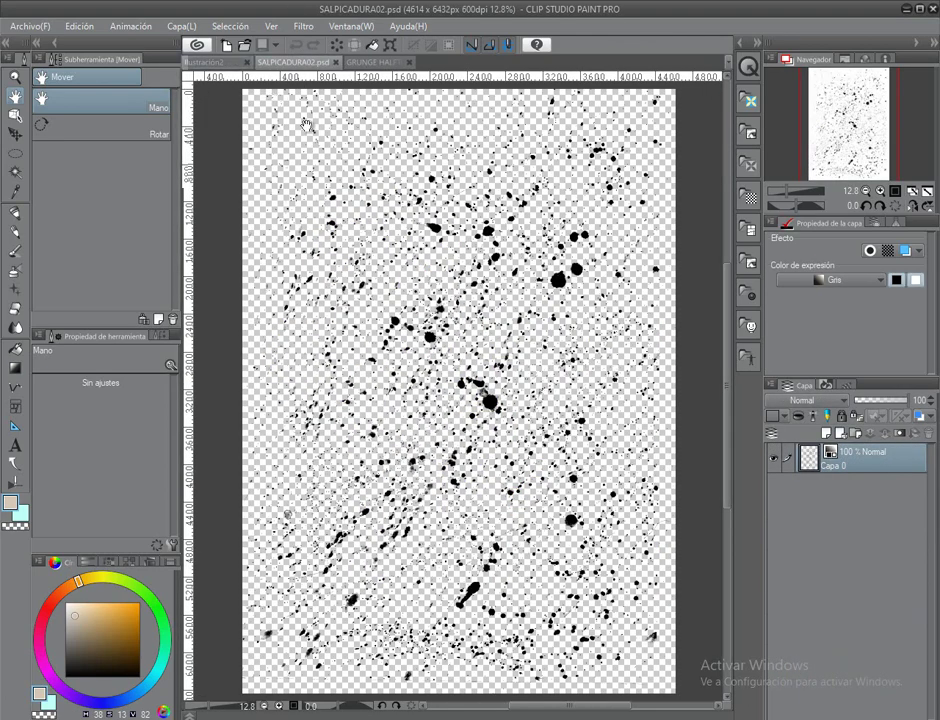
key("ctrl+Tab")
key("ctrl+v")
Step: Scale the pasted splatter to 87 % and rotate it 24.4° over the mermaid's tail
key("ctrl+t")
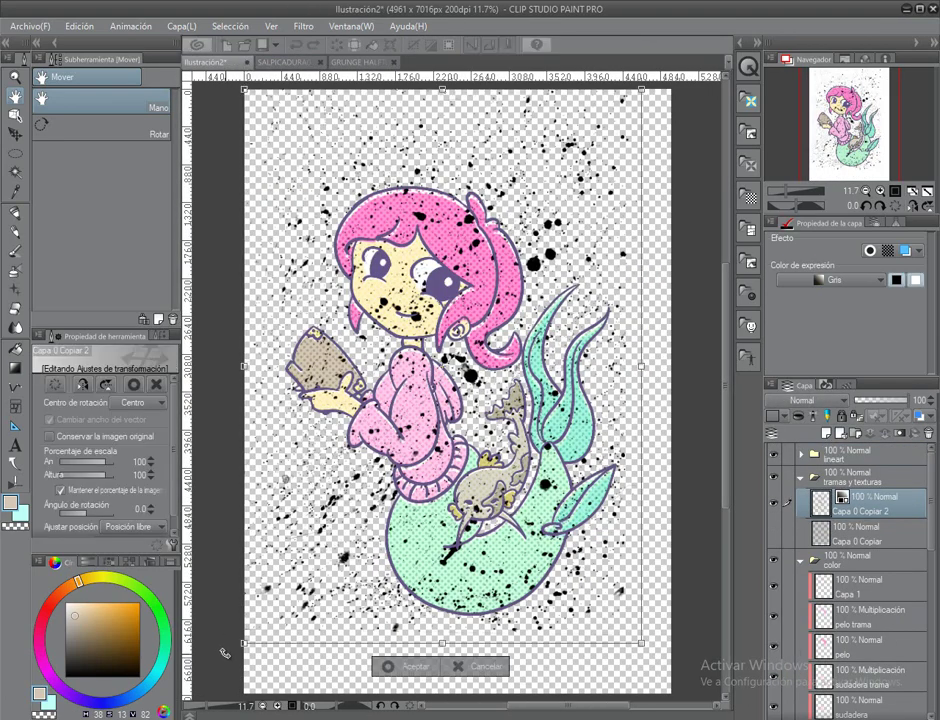
left_click_drag(224, 653, 254, 572)
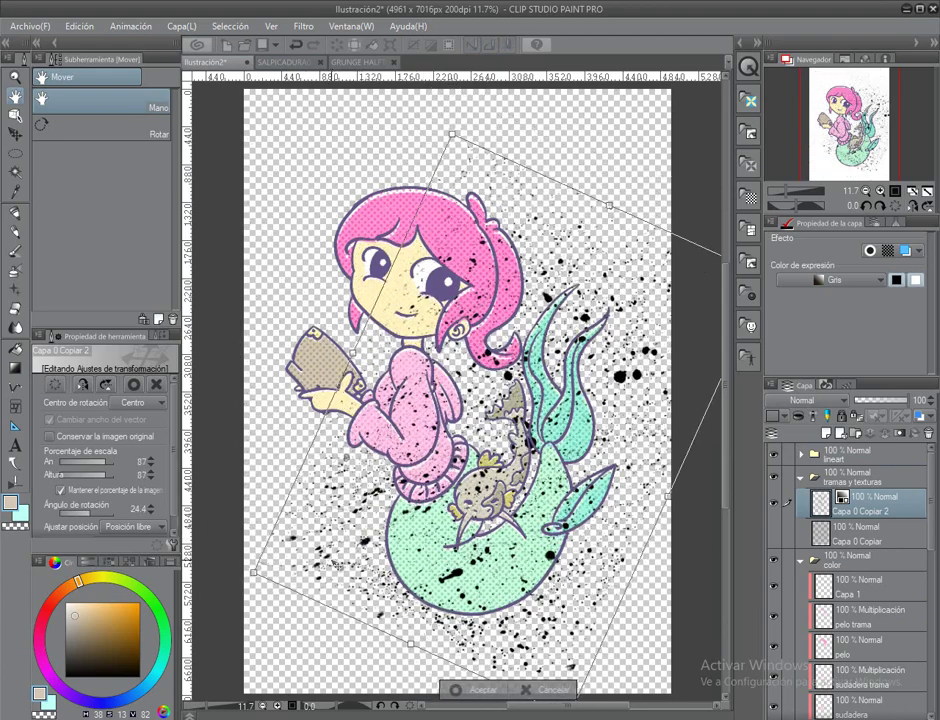
left_click(477, 692)
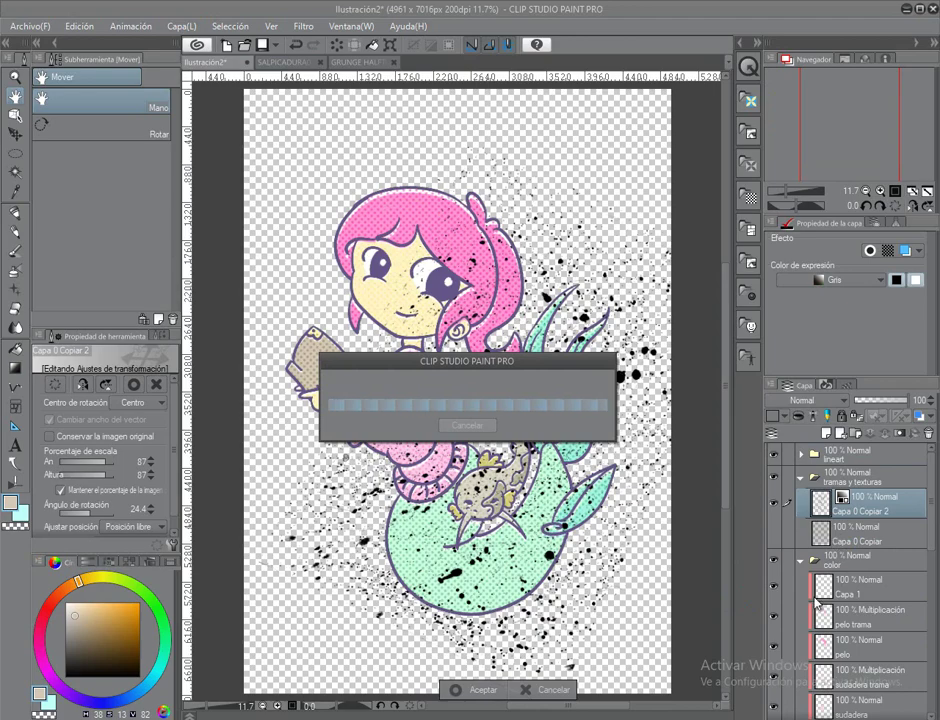
Step: Select the splatter's shapes with its layer hidden, and add a Trama layer above cola trama without showing the selection outline
left_click(773, 506)
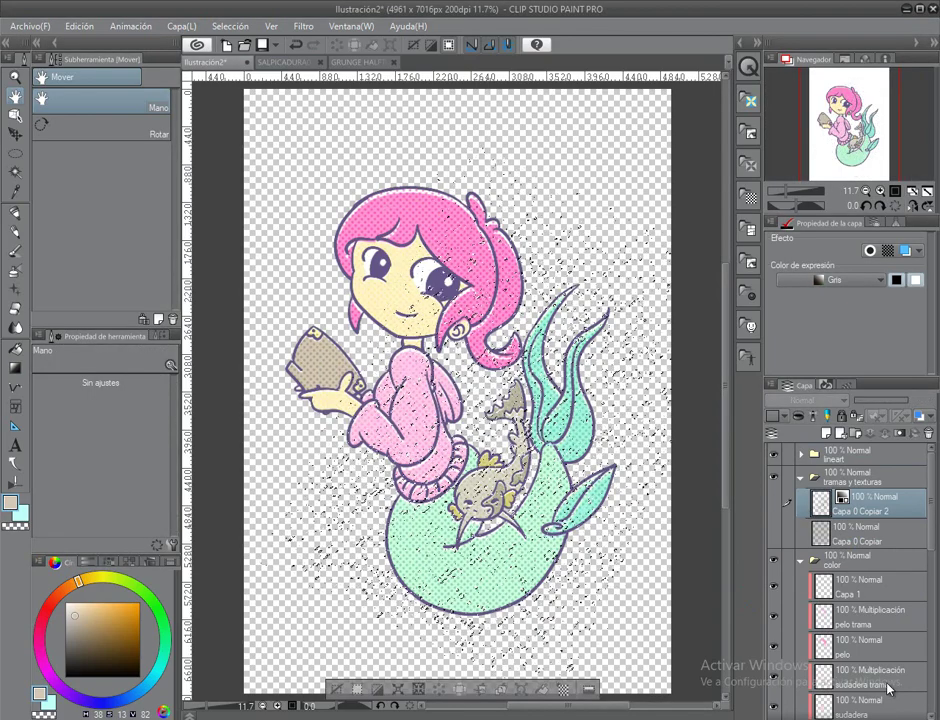
scroll(870, 600, "down", 5)
left_click(865, 590)
left_click(822, 400)
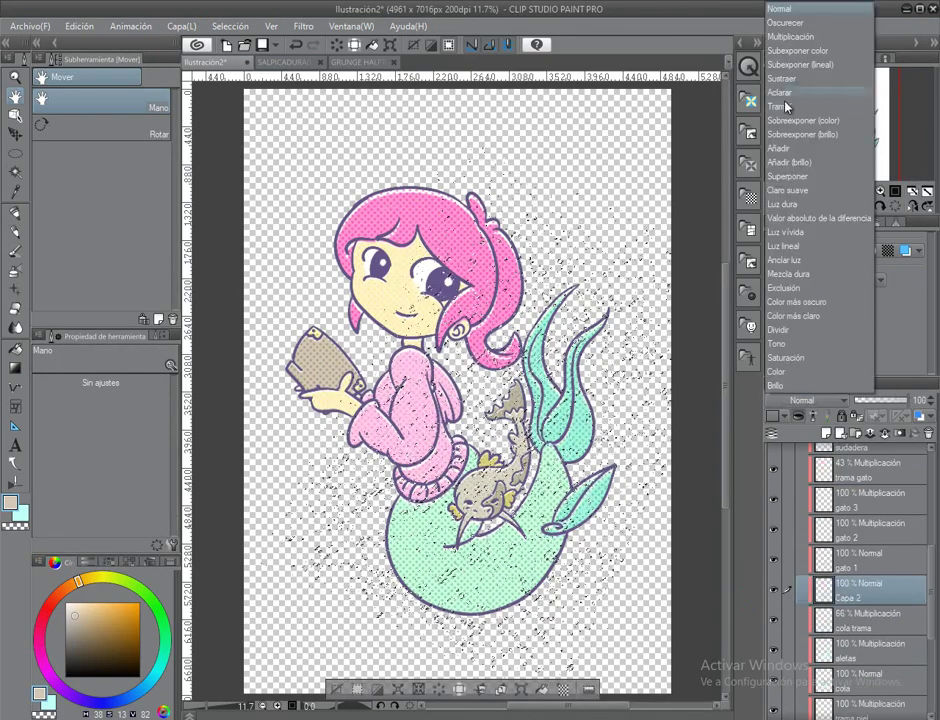
left_click(790, 108)
left_click(271, 26)
left_click(294, 59)
Step: Ready the Rellenar mono marker in the tail's own green and switch the new layer to Multiplicación
scroll(493, 563, "up", 3)
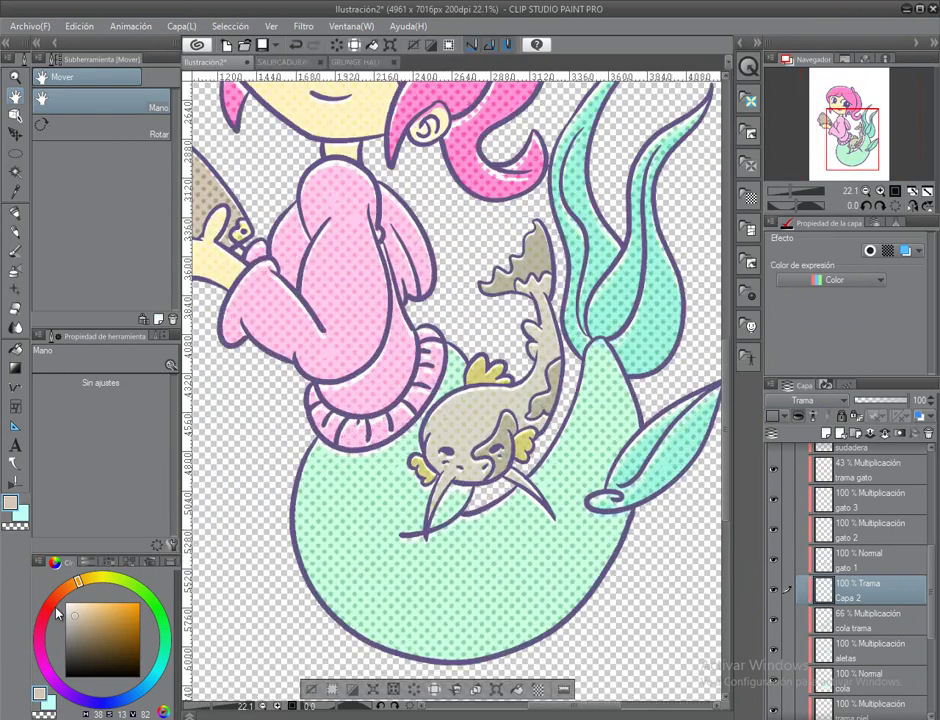
left_click(160, 678)
left_click(92, 604)
left_click(14, 215)
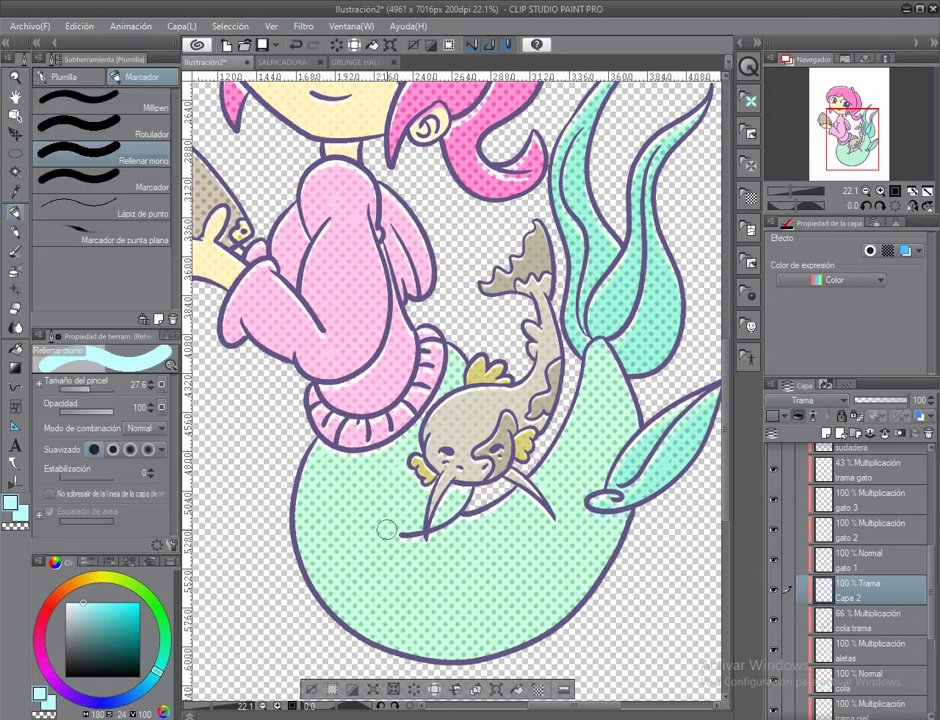
left_click_drag(357, 529, 380, 432)
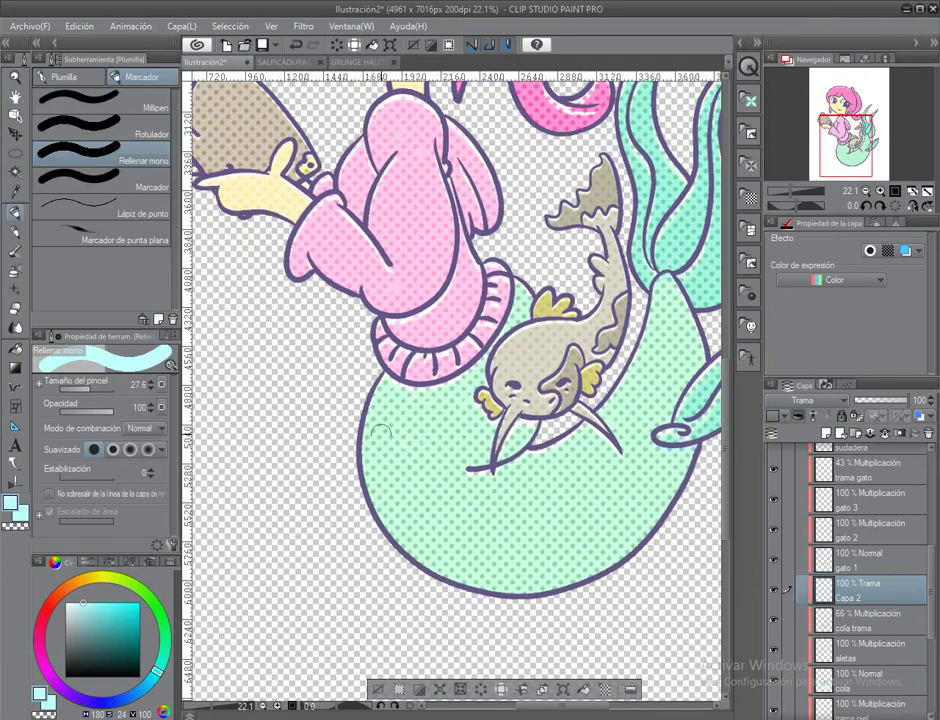
left_click(441, 455, "alt")
left_click(805, 400)
left_click(805, 448)
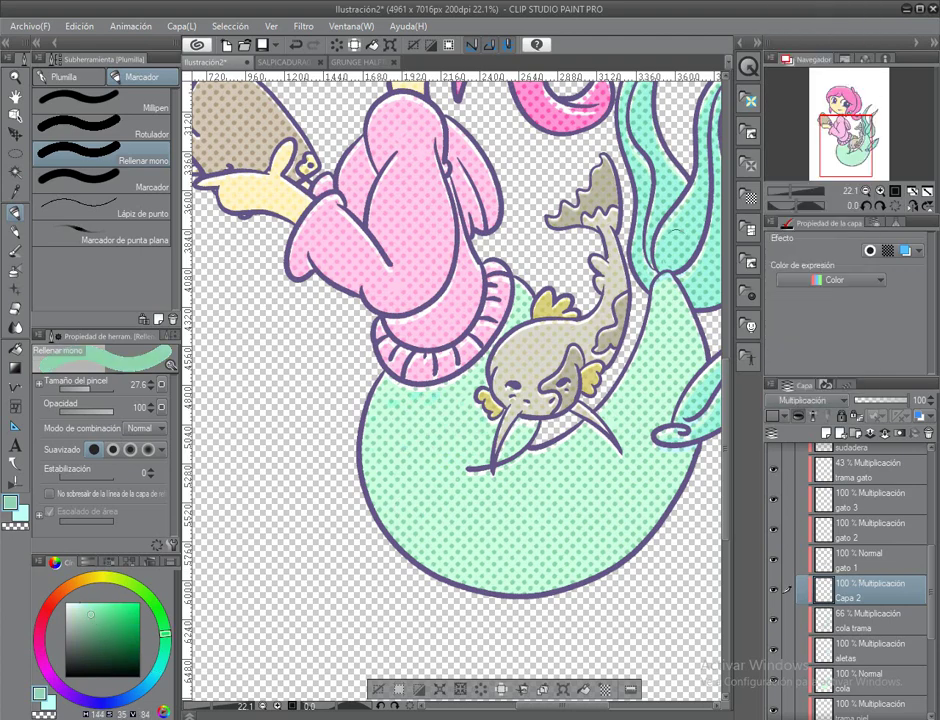
Step: Paint green splatters through the selection over the mermaid's tail and fins
left_click_drag(440, 397, 404, 408)
left_click_drag(453, 503, 500, 532)
left_click_drag(525, 475, 594, 487)
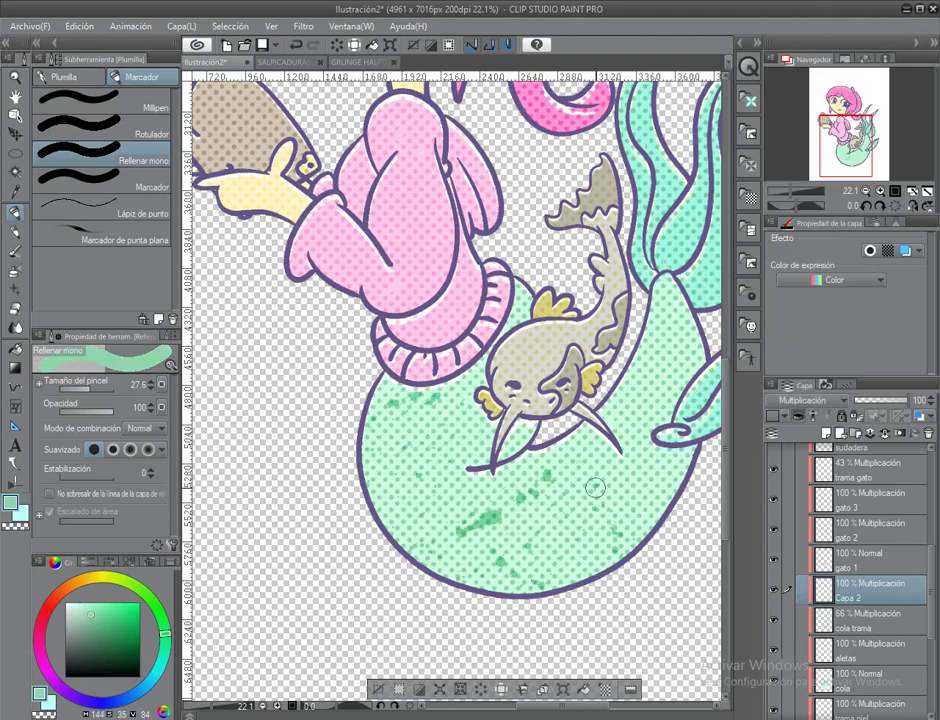
left_click_drag(505, 578, 560, 560)
left_click_drag(500, 460, 385, 485)
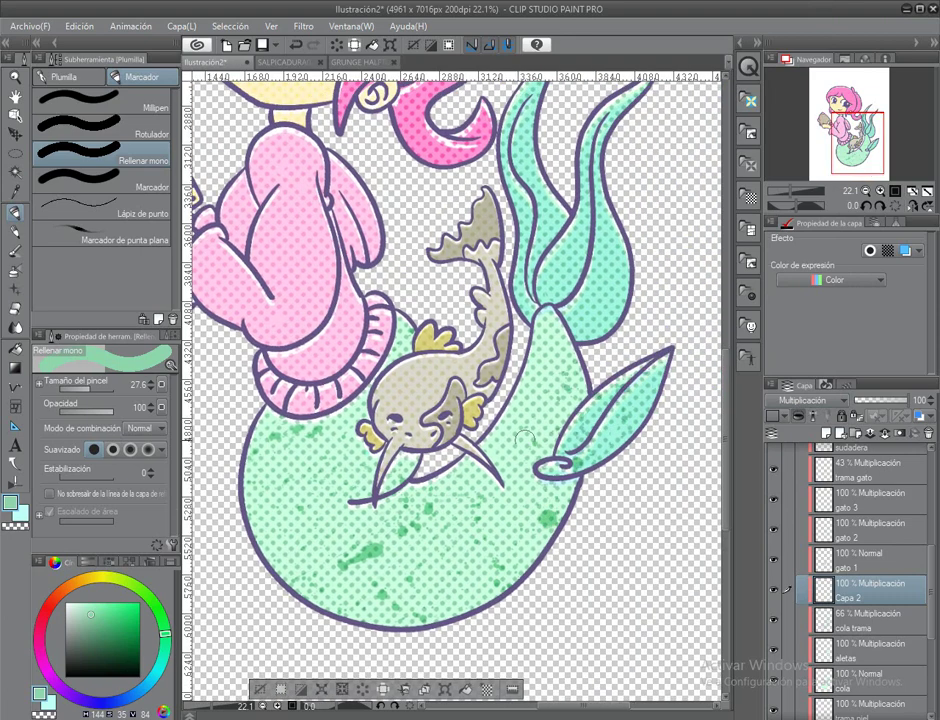
left_click_drag(519, 449, 494, 559)
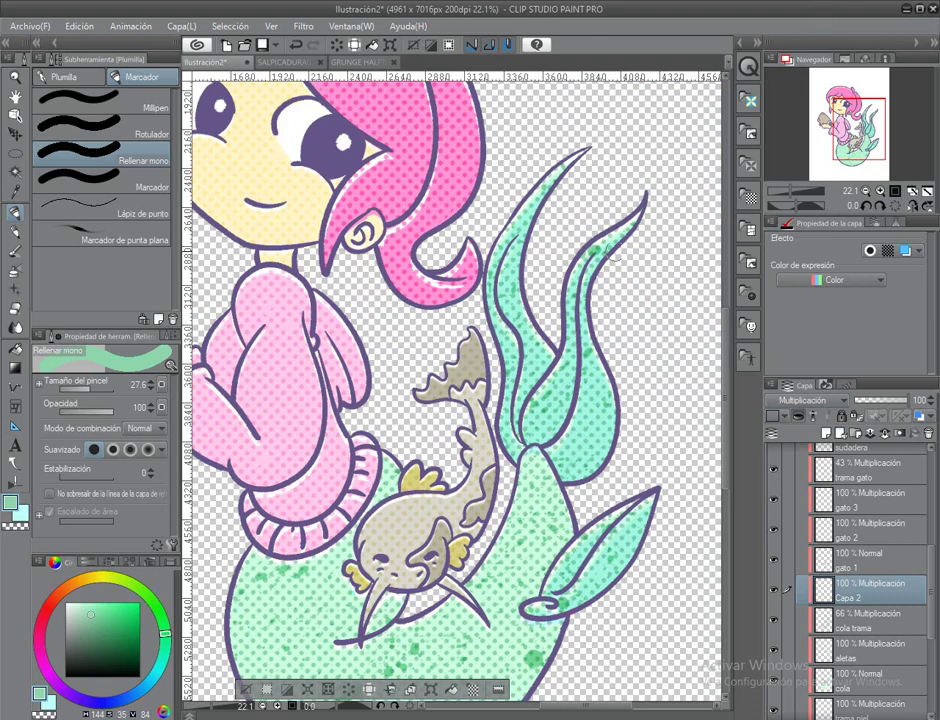
left_click_drag(612, 258, 710, 102)
Step: Rename the tail's splatter layer as textura cola
double_click(856, 599)
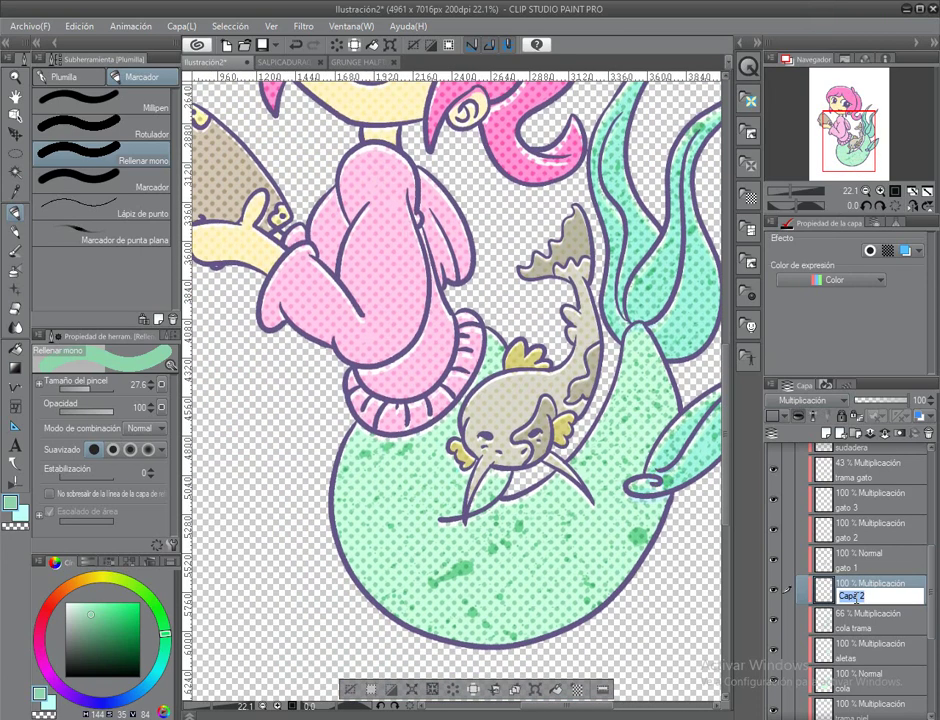
type("textura cola")
key("Return")
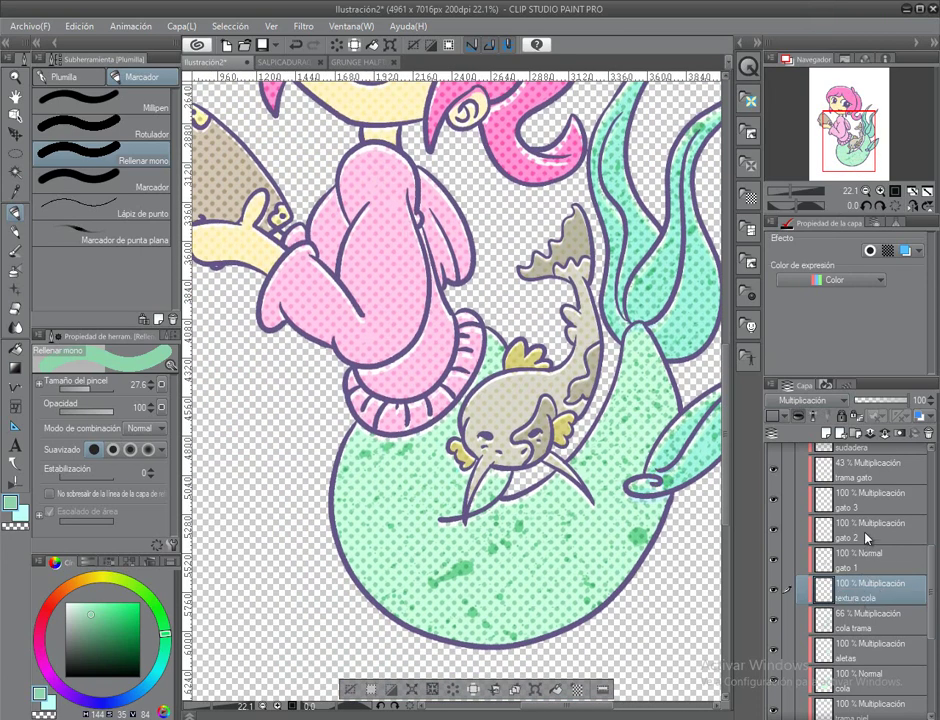
Step: Paint splatters over the cat-fish in its own beige on a new Multiplicación layer above trama gato, and save the illustration
left_click(772, 433)
left_click(553, 390, "alt")
left_click(805, 400)
left_click(808, 38)
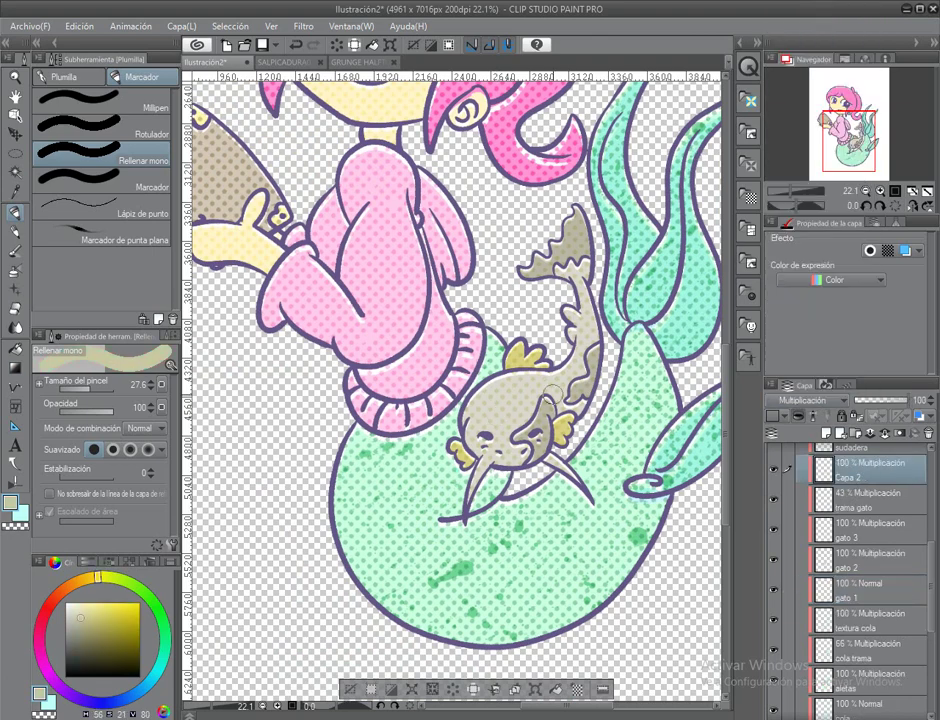
left_click_drag(549, 392, 489, 446)
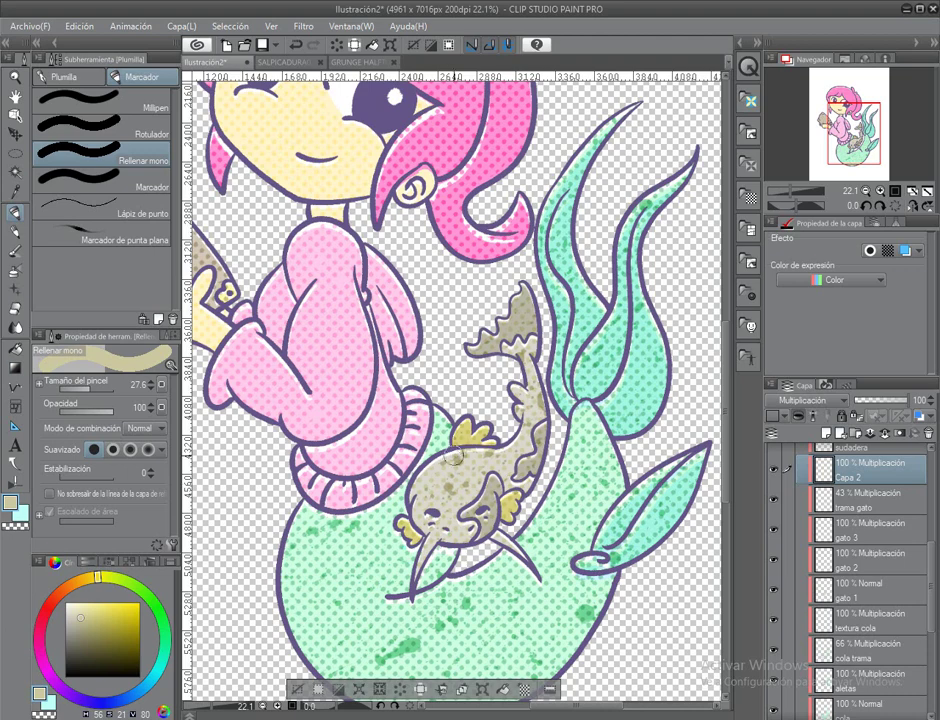
left_click_drag(456, 456, 454, 539)
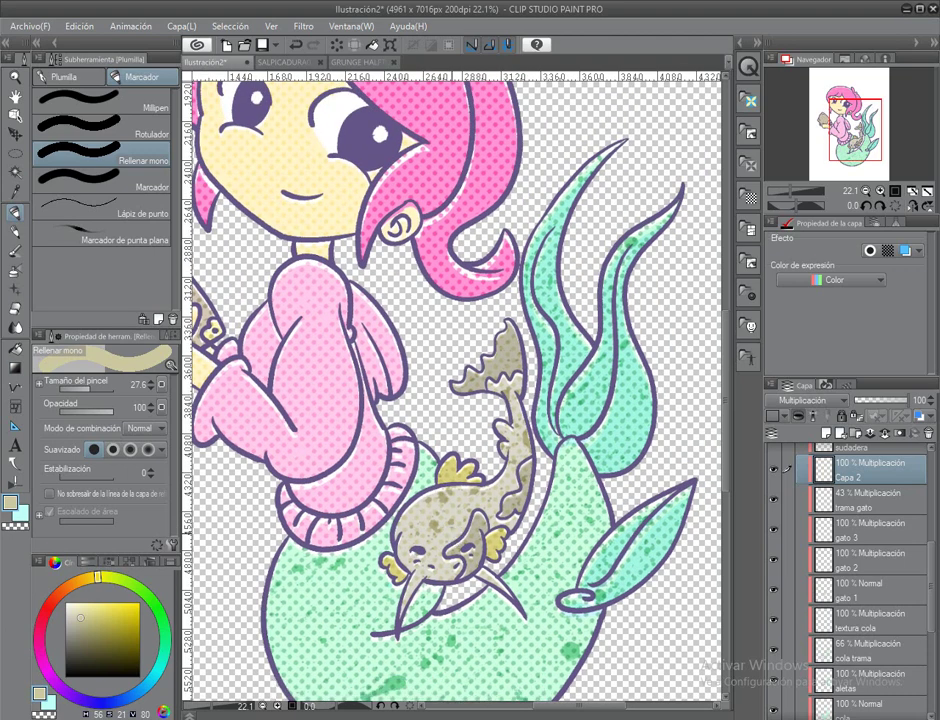
key("ctrl+s")
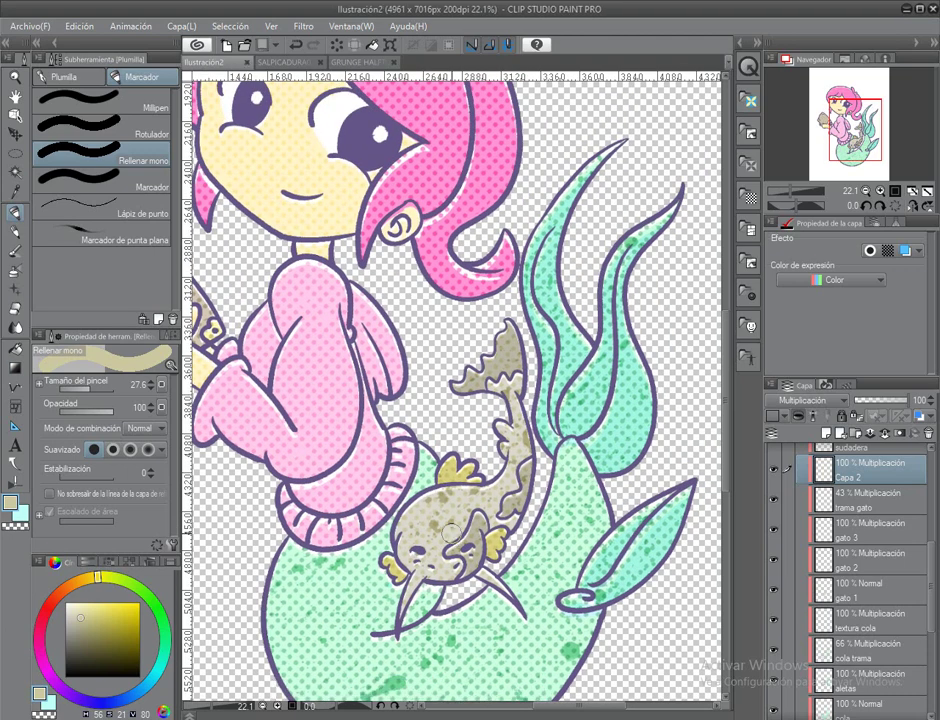
Step: Rename the cat-fish's splatter layer as textura gato
key("h")
key("ctrl+0")
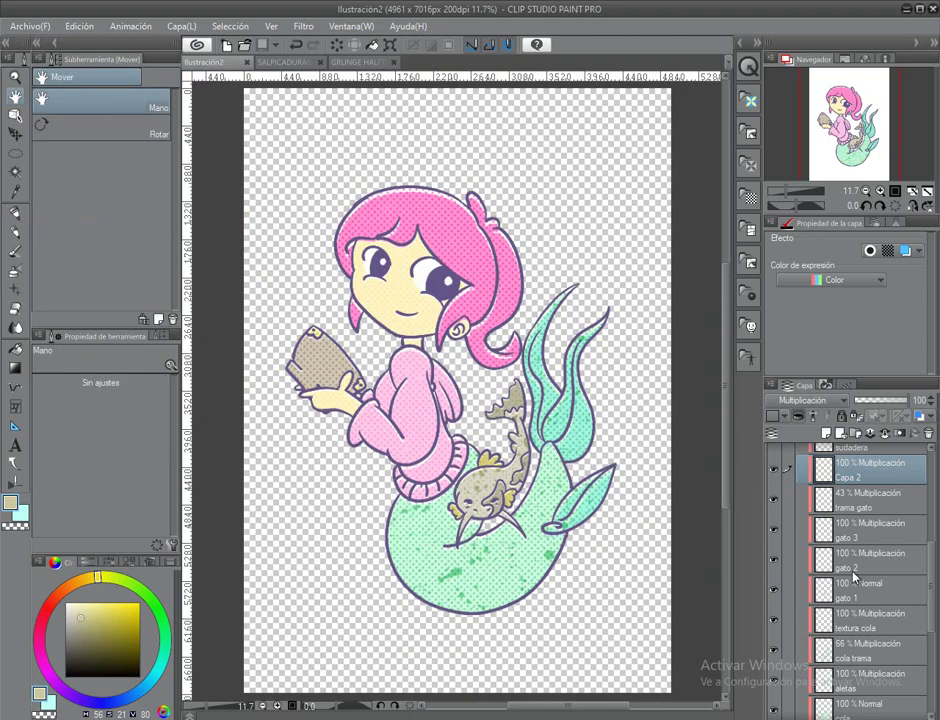
double_click(848, 476)
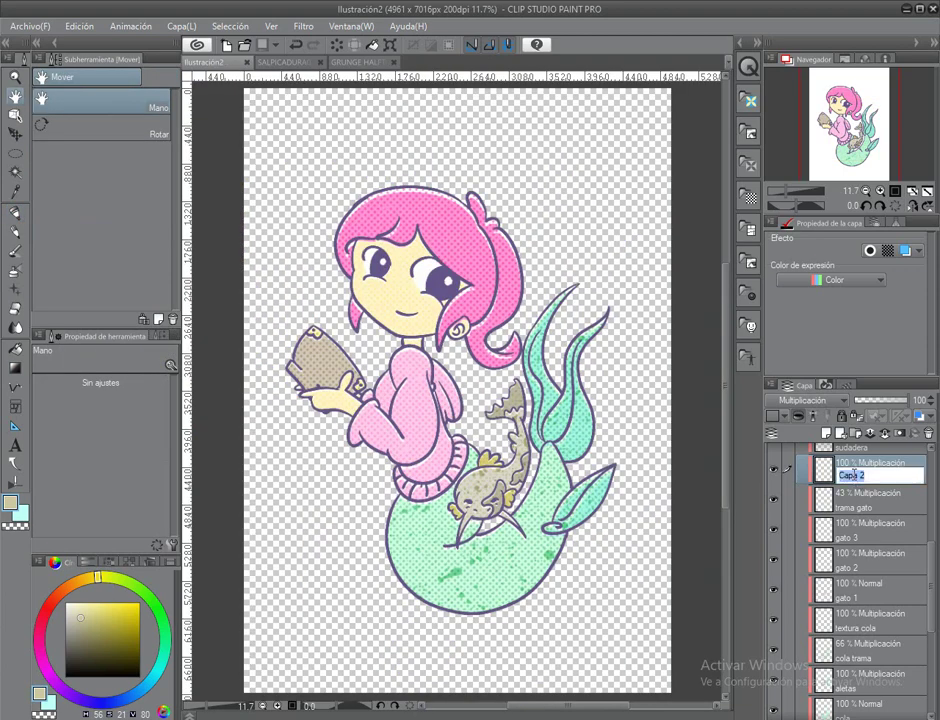
type("textura gato")
key("Return")
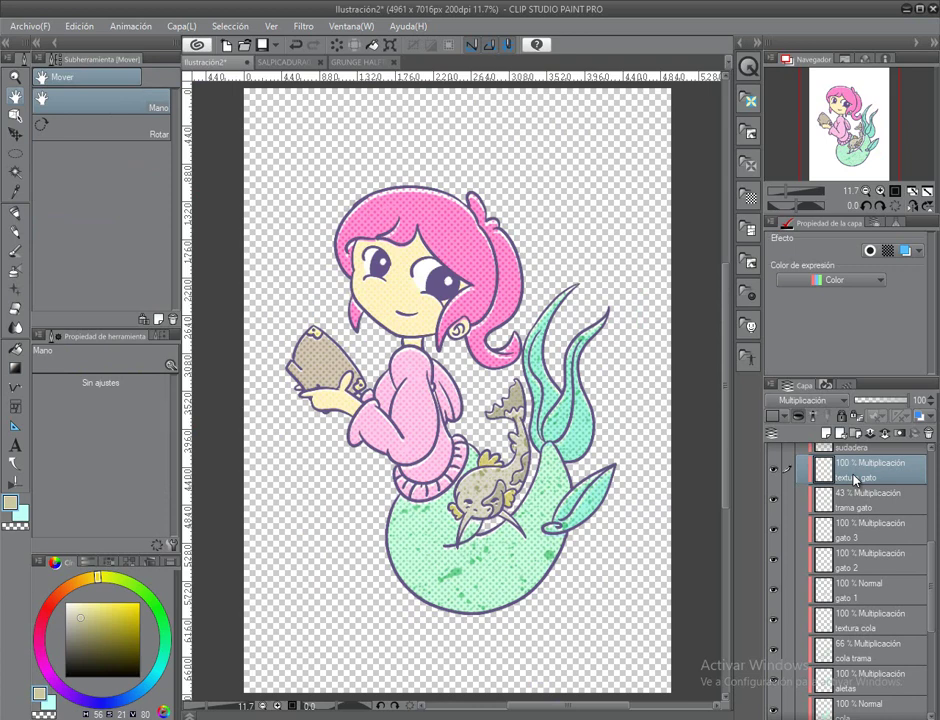
Step: Add a Multiplicación layer above pelo trama and pick up the hair's pink as the drawing colour
scroll(873, 521, "up", 5)
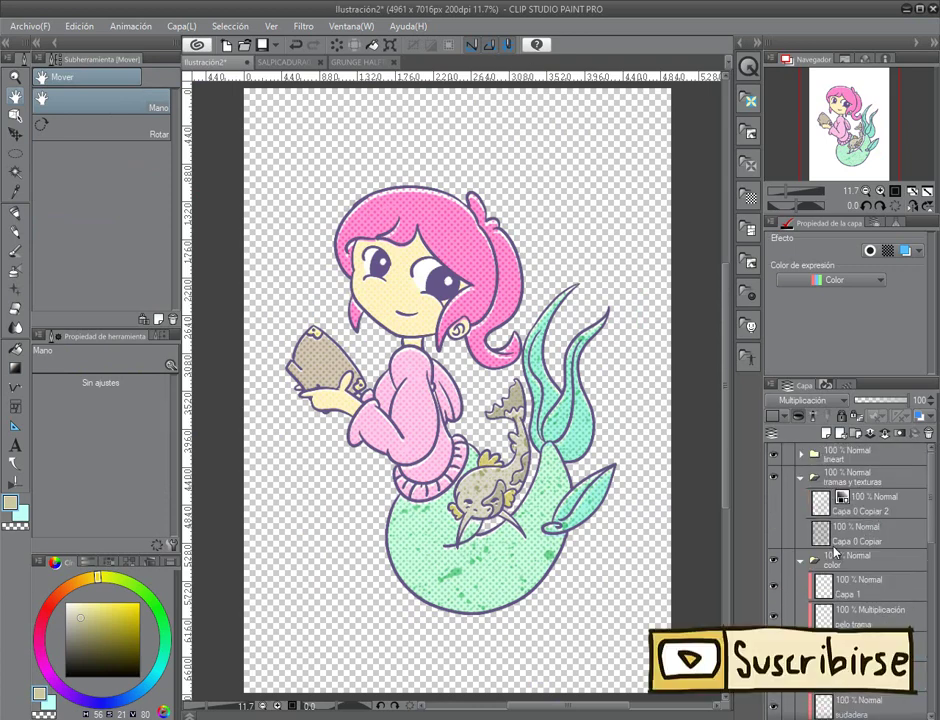
key("ctrl+shift+n")
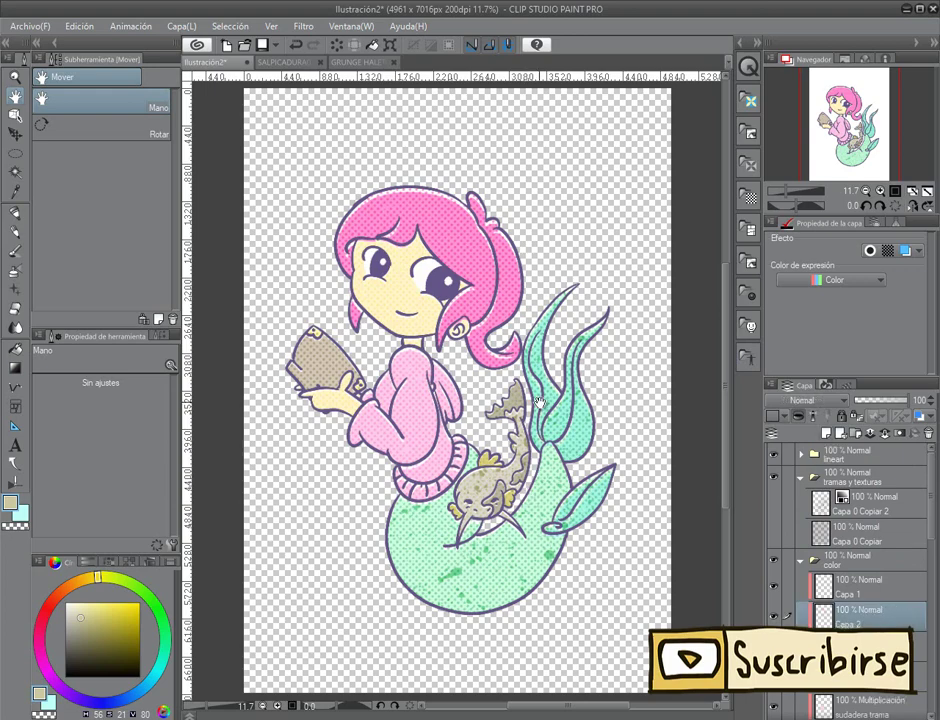
left_click(496, 277, "alt")
left_click(805, 400)
left_click(805, 32)
scroll(450, 332, "up", 3)
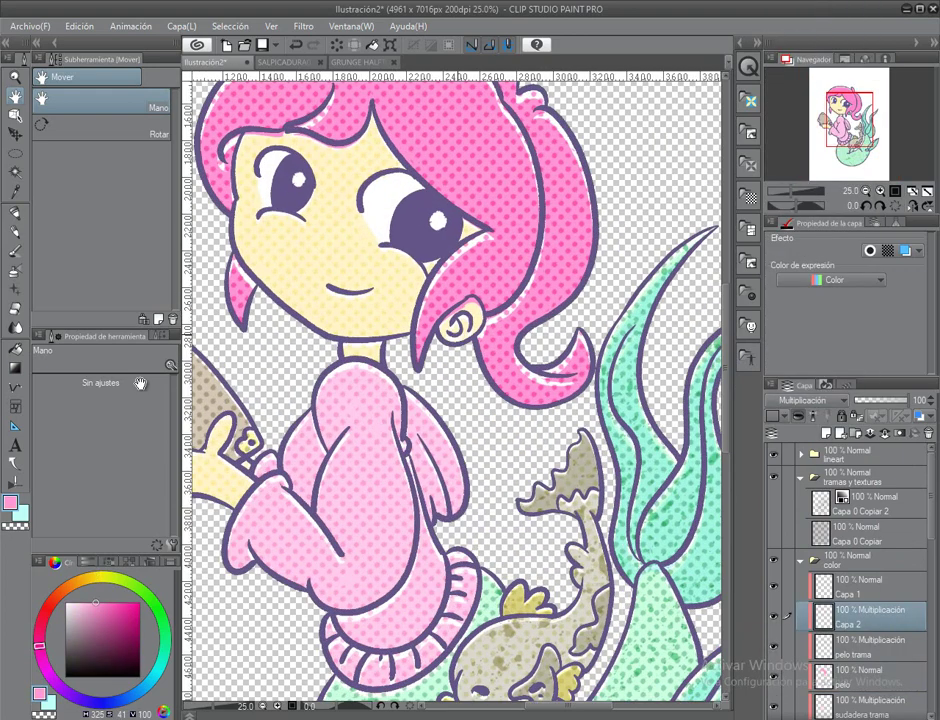
Step: Paint pink shadows along the fringe, the side locks and the ponytail with the plumilla kenny pen
key("p")
left_click_drag(477, 340, 456, 455)
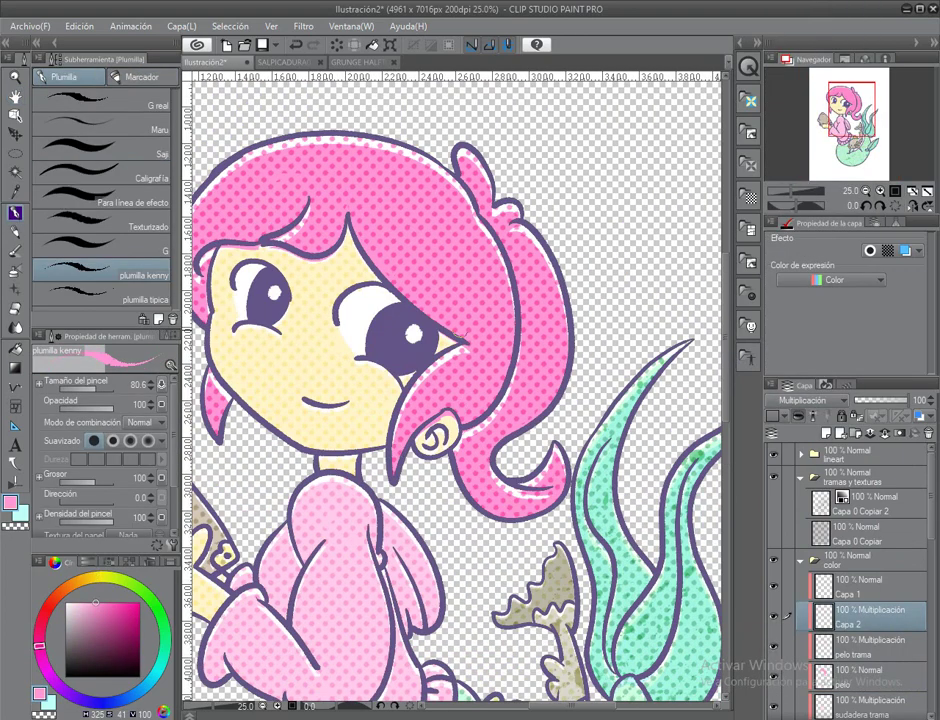
mouse_move(483, 200)
left_mouse_down()
mouse_move(527, 324)
mouse_move(503, 400)
mouse_move(467, 440)
mouse_move(456, 478)
mouse_move(460, 438)
mouse_move(548, 447)
left_mouse_up()
mouse_move(487, 319)
left_mouse_down()
mouse_move(552, 311)
mouse_move(600, 426)
left_mouse_up()
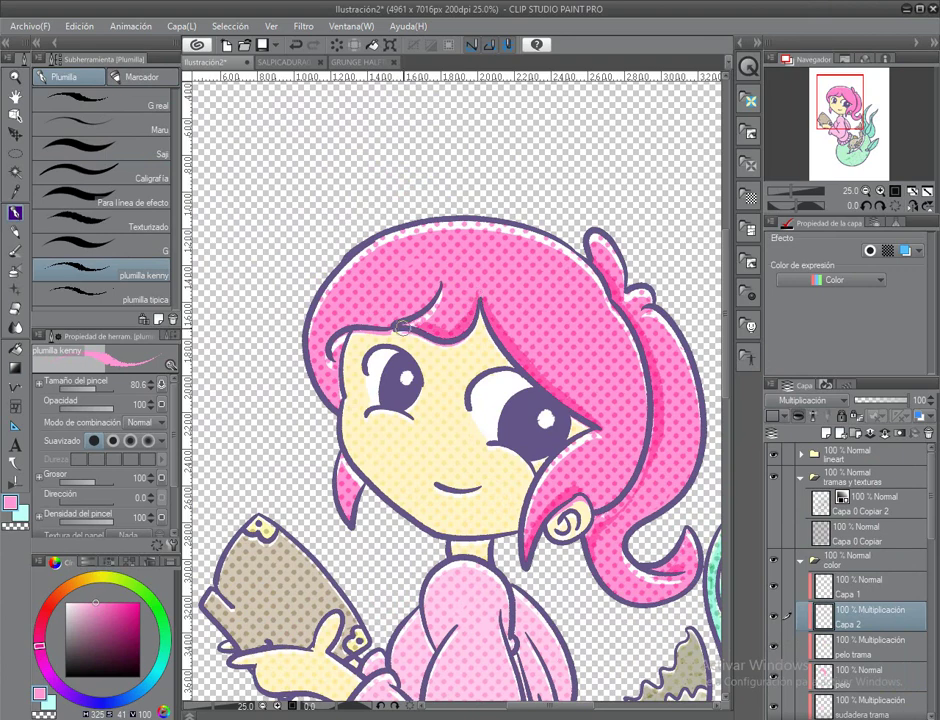
left_click_drag(330, 237, 430, 272)
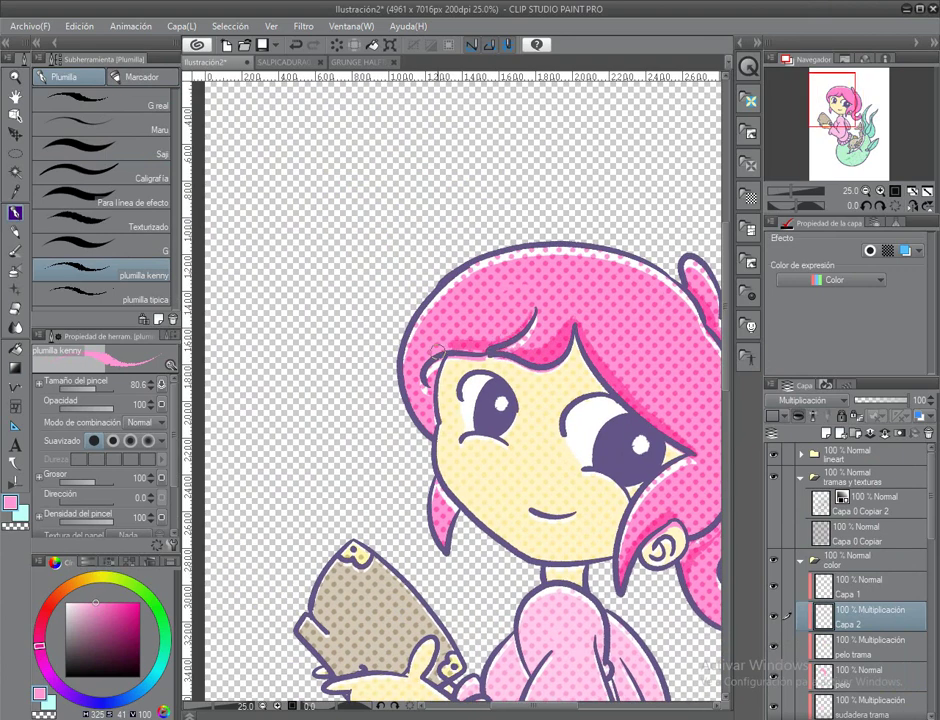
mouse_move(320, 278)
left_mouse_down()
mouse_move(257, 165)
mouse_move(184, 217)
mouse_move(155, 198)
left_mouse_up()
Step: Lower the hair shadow layer's opacity to 55 % and rename it sombra pelo
left_click_drag(910, 400, 886, 401)
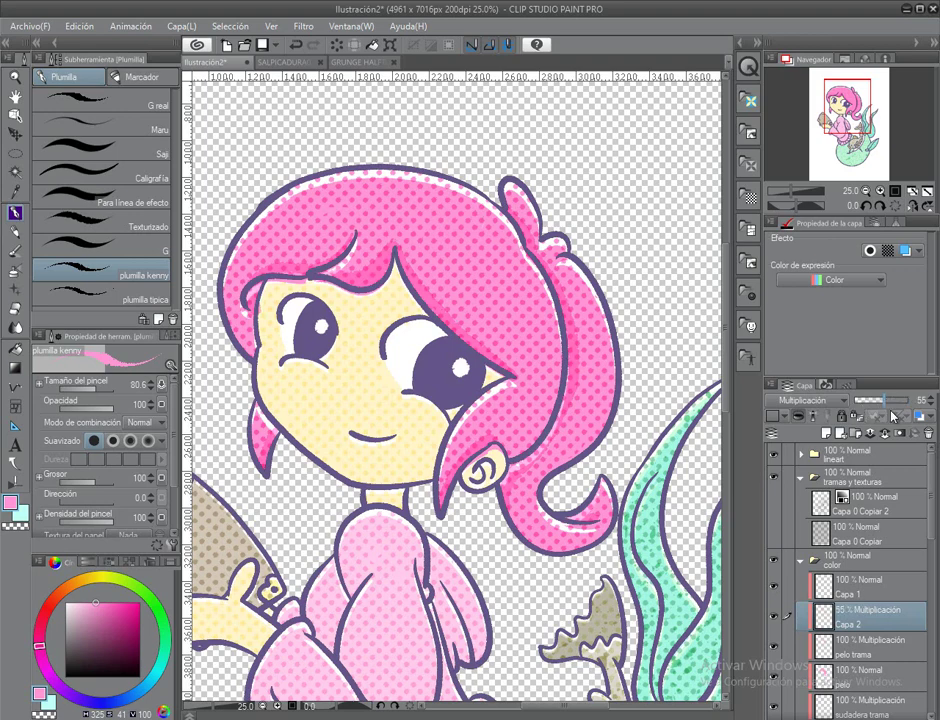
double_click(849, 625)
type("sombra pelo")
key("Return")
Step: Add a Multiplicación layer above sudadera trama and pick up the sweatshirt's light pink as the drawing colour
scroll(849, 625, "down", 3)
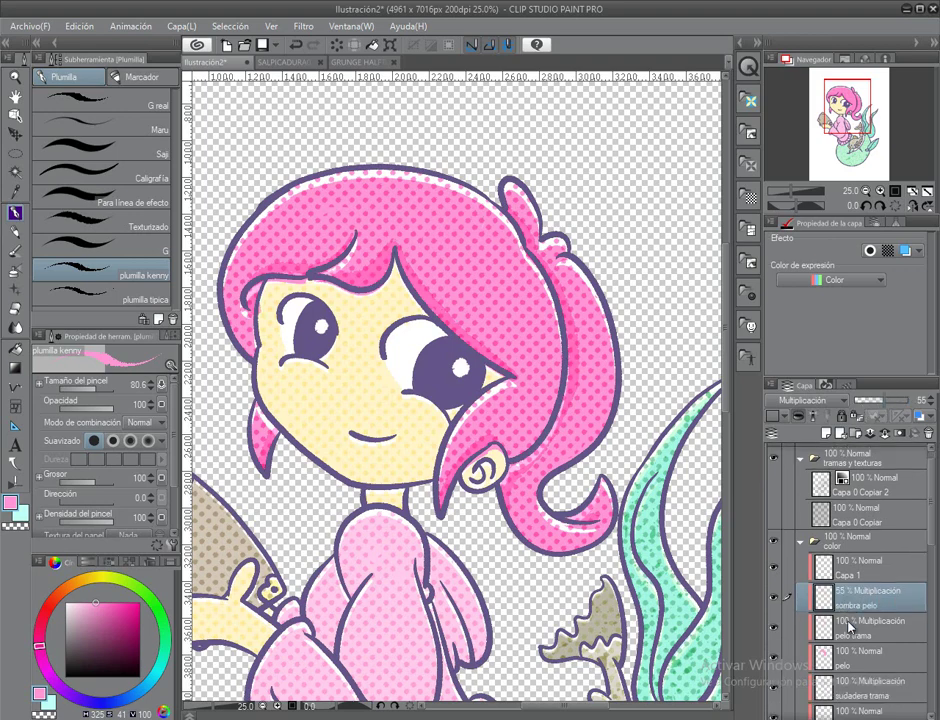
left_click(866, 600)
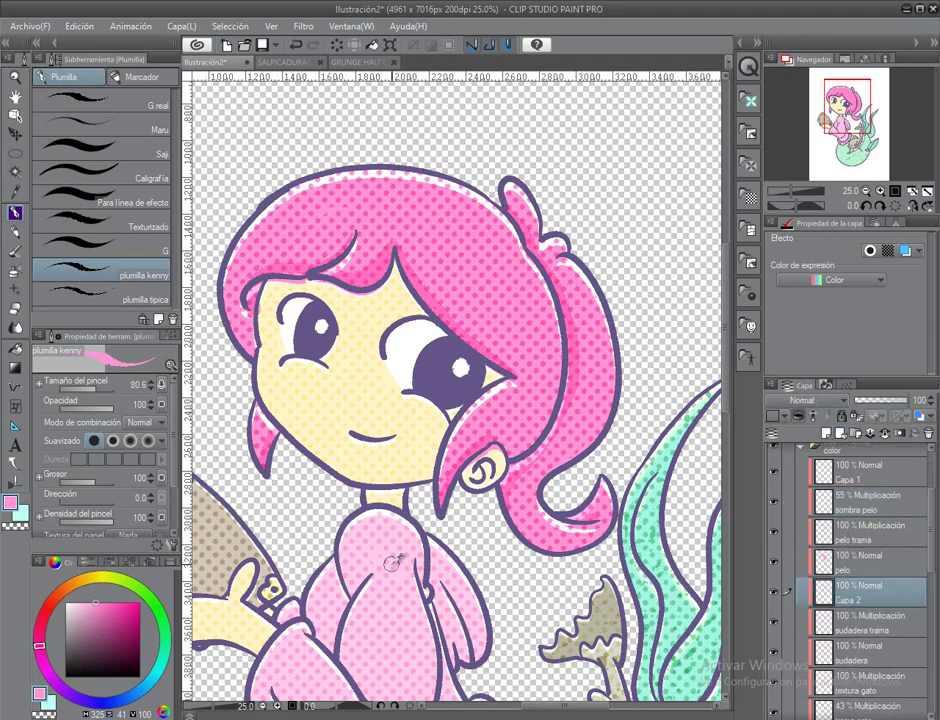
key("ctrl+shift+n")
left_click_drag(860, 104, 857, 123)
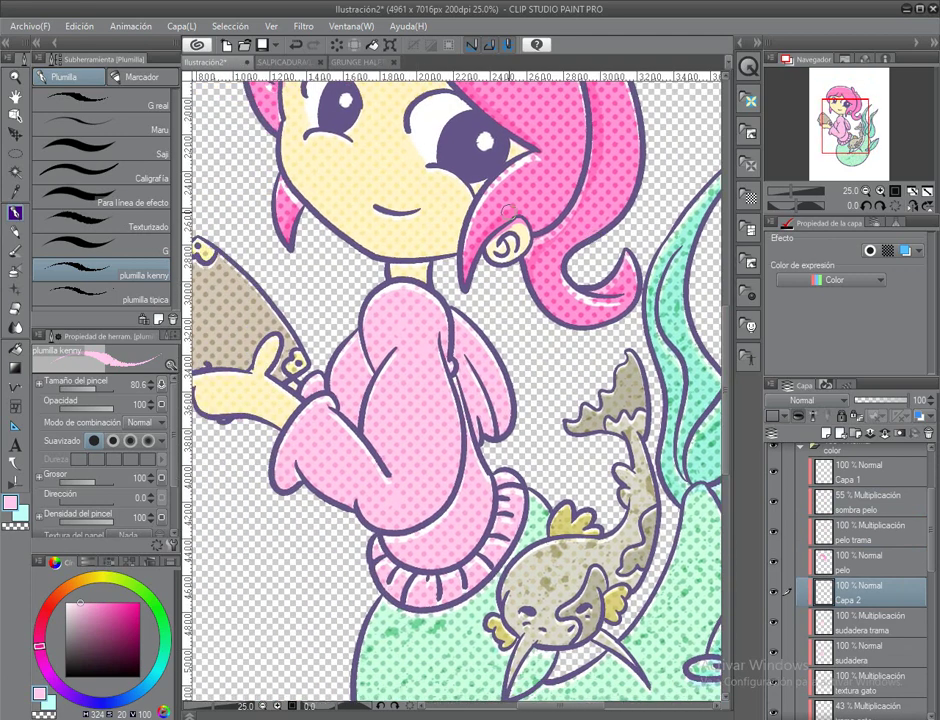
left_click(806, 400)
left_click(800, 46)
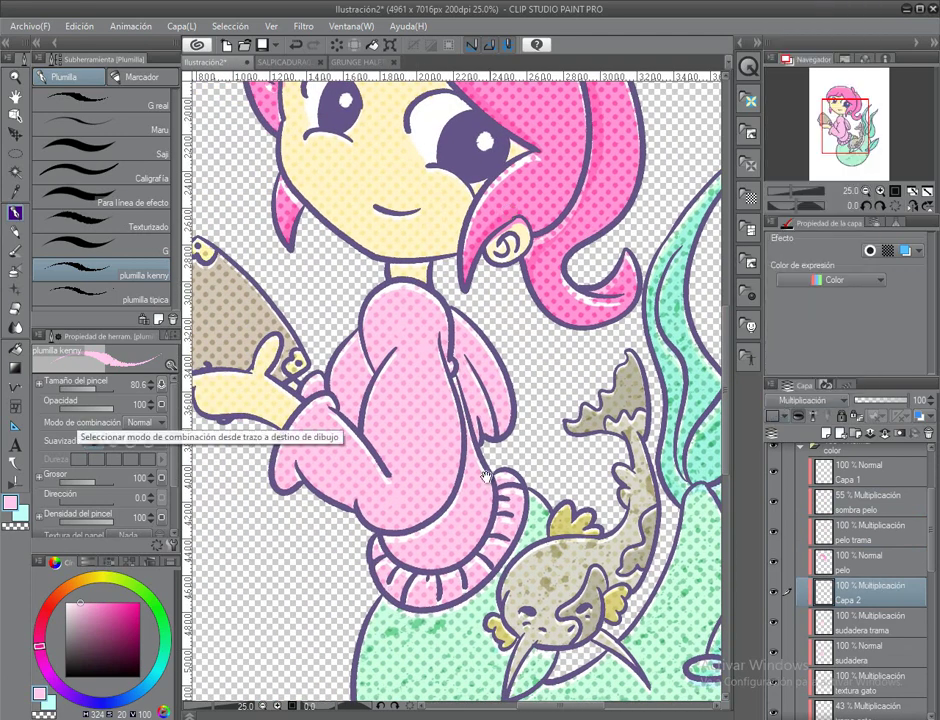
Step: Paint pink shadows along the sweatshirt's sleeves, torso folds and waistband with the plumilla kenny pen
left_click_drag(437, 299, 462, 281)
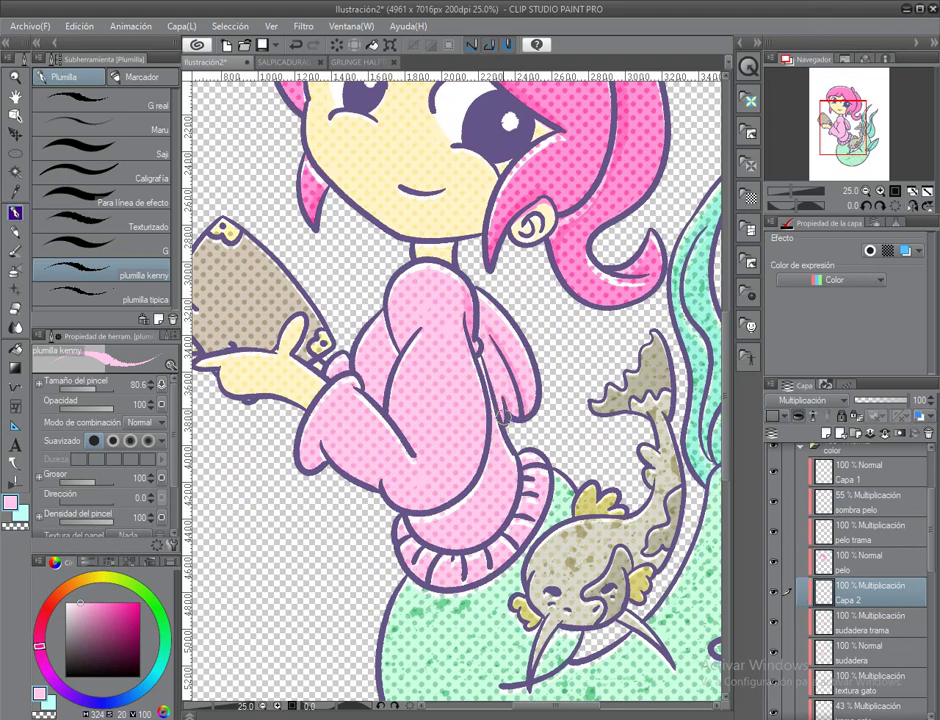
left_click_drag(504, 416, 519, 351)
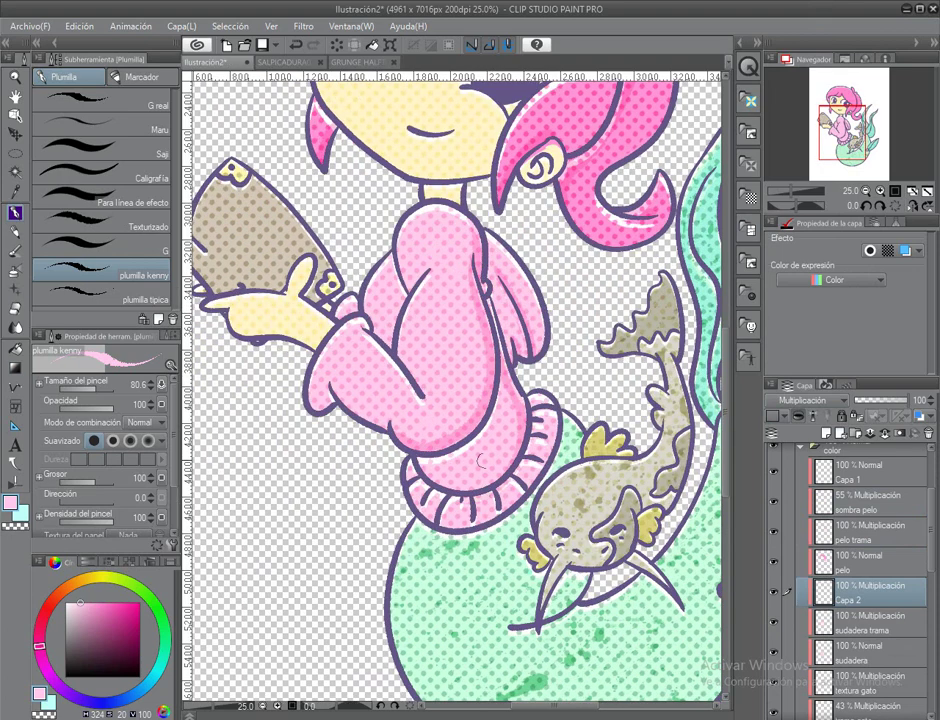
left_click_drag(380, 425, 472, 467)
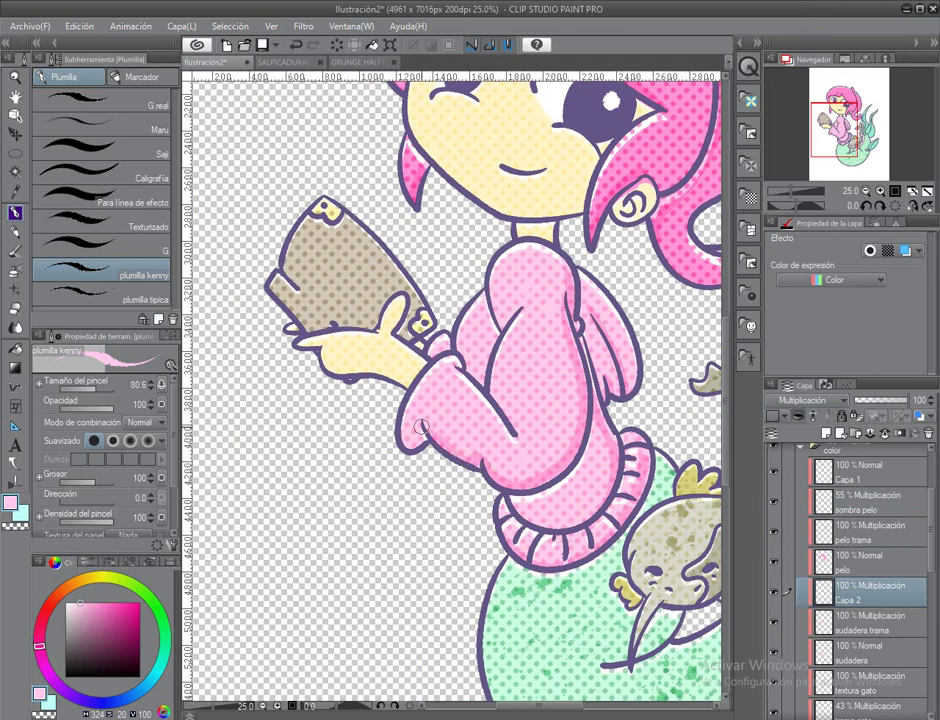
left_click_drag(360, 250, 477, 401)
scroll(477, 401, "down", 2)
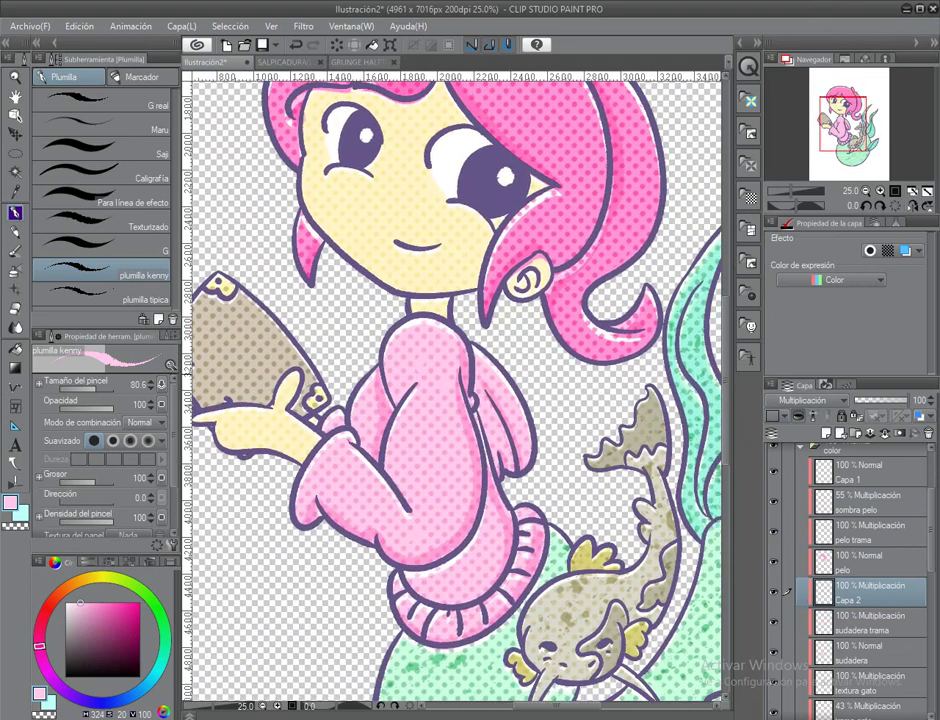
Step: Rename the sweatshirt shadow layer sudadera sombra
double_click(850, 599)
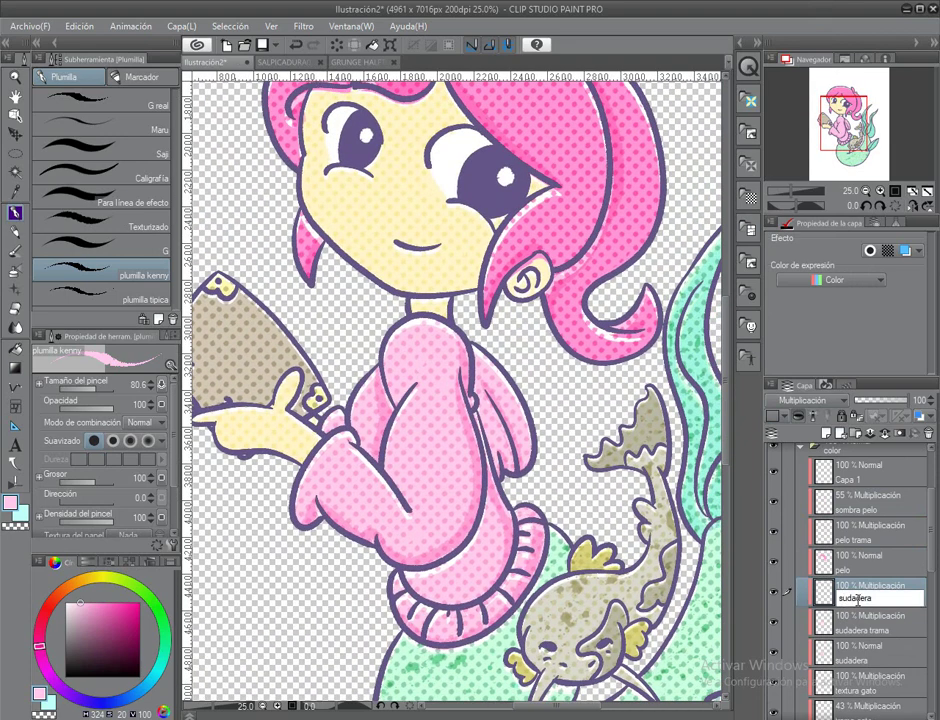
type("sudadera sombra")
key("Return")
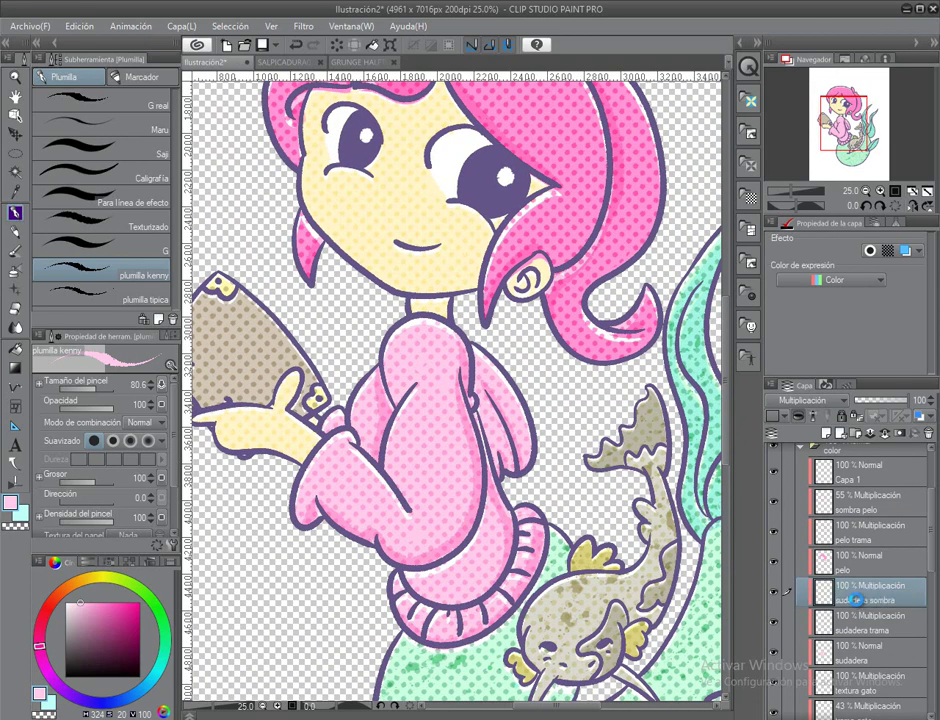
Step: Add a Multiplicación layer above textura gato and pick up the cat-fish fin's yellow as the drawing colour
left_click(866, 676)
key("ctrl+shift+n")
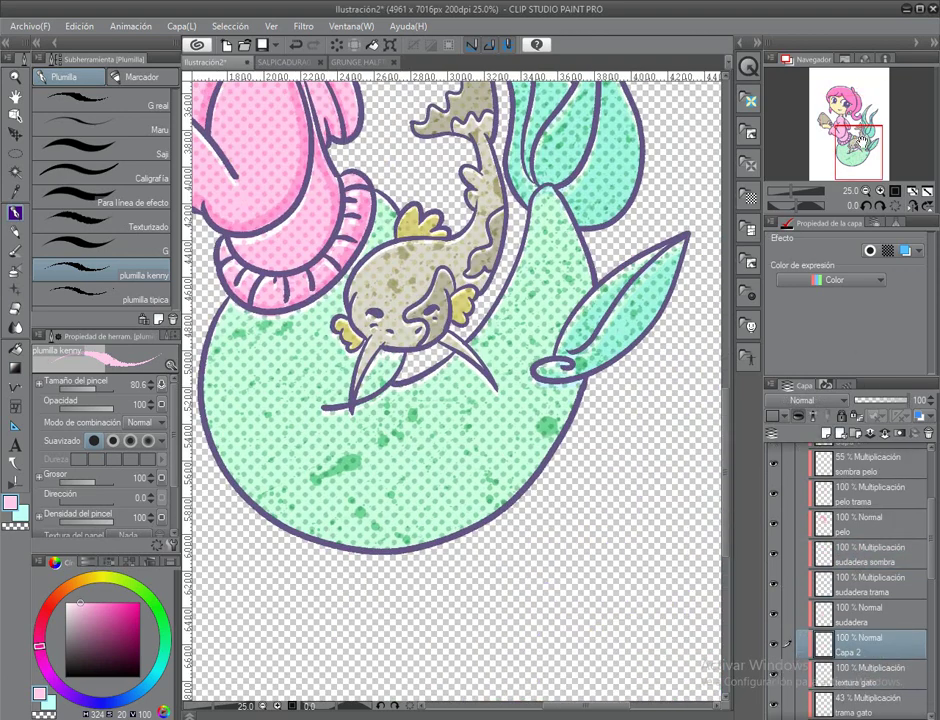
left_click(410, 222, "alt")
left_click(805, 400)
left_click(800, 42)
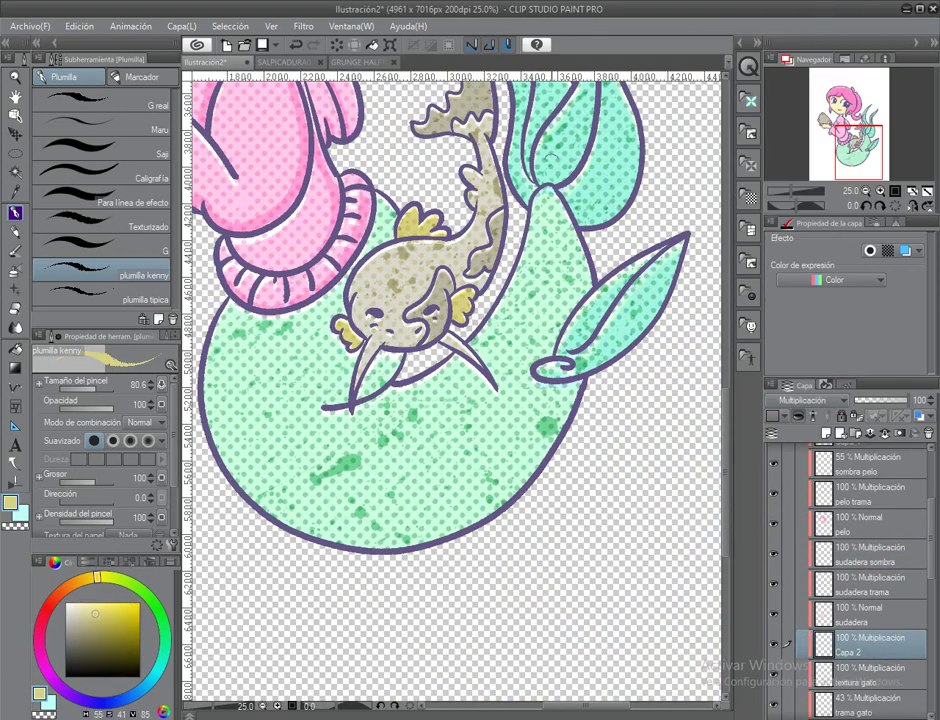
Step: Paint yellow shadows on the cat-fish's tail fin and along the outer edge of its body
scroll(443, 212, "up", 2)
scroll(443, 212, "up", 5)
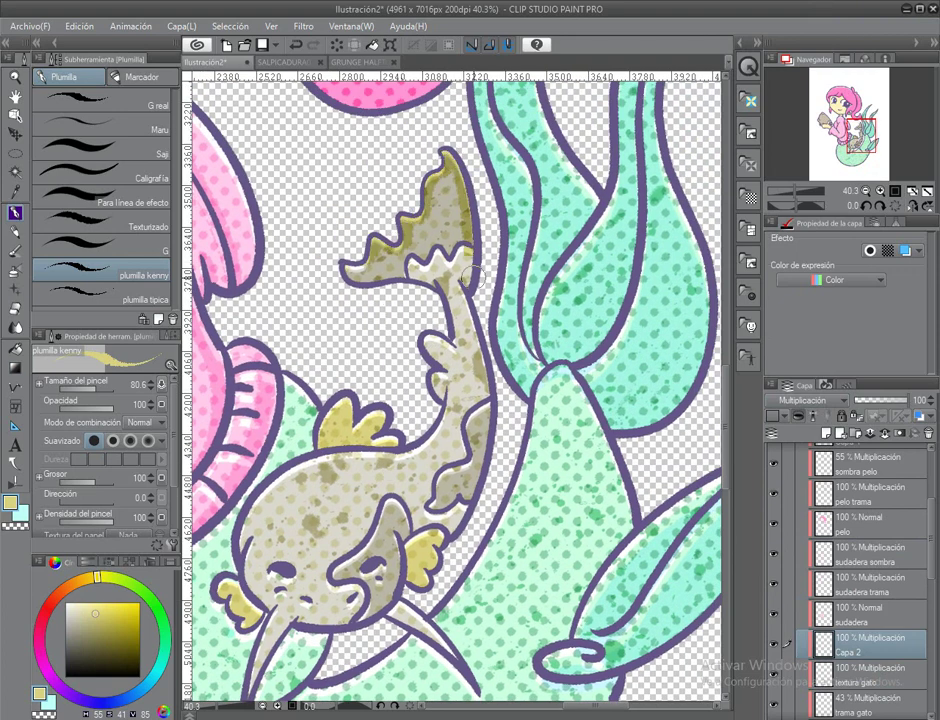
left_click_drag(441, 315, 409, 239)
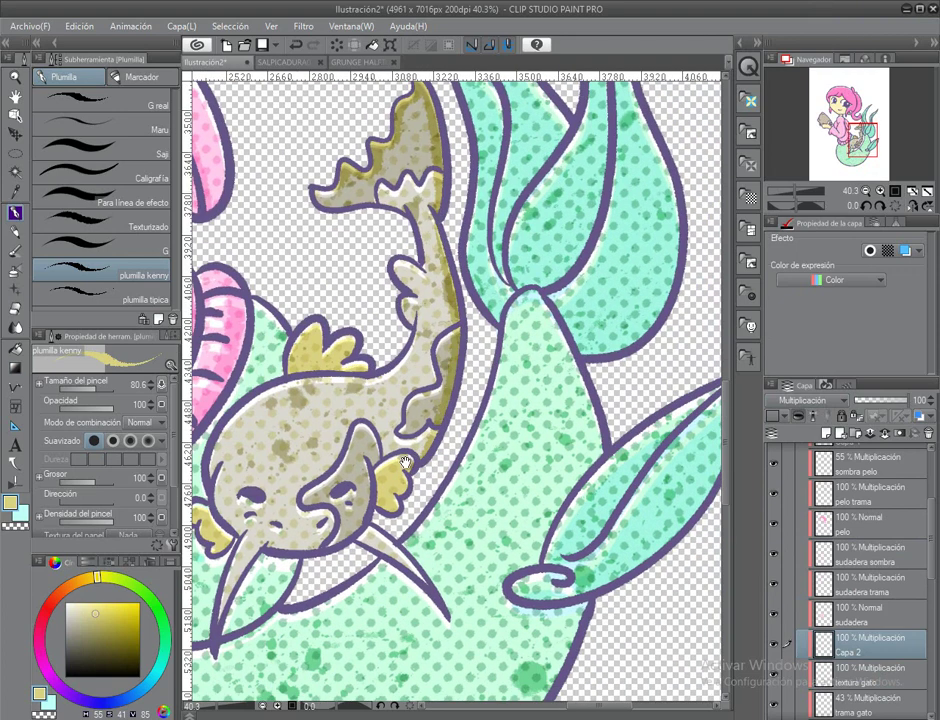
left_click_drag(417, 457, 427, 372)
left_click_drag(400, 440, 432, 405)
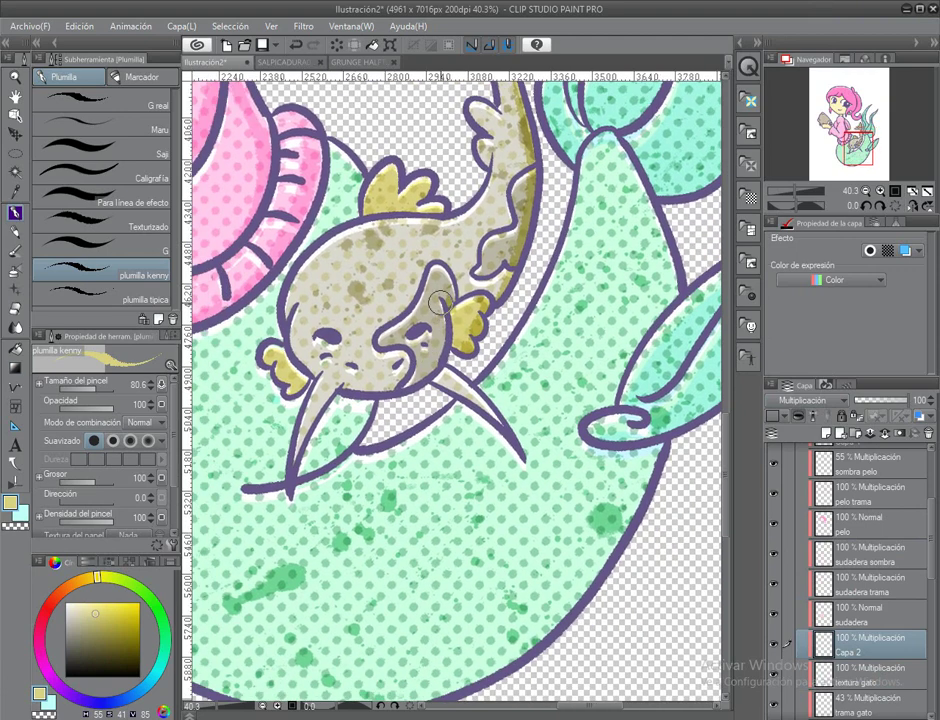
Step: Shade the cat-fish's face, both whiskers, the side fins and the back fin in the same yellow
left_click_drag(366, 472, 410, 420)
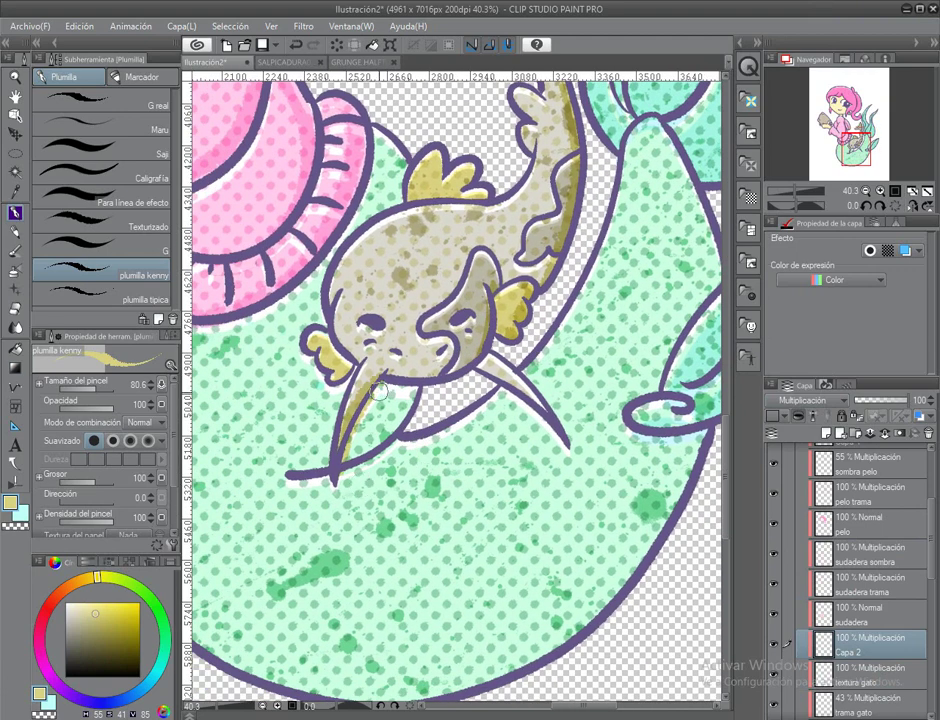
left_click_drag(362, 300, 307, 312)
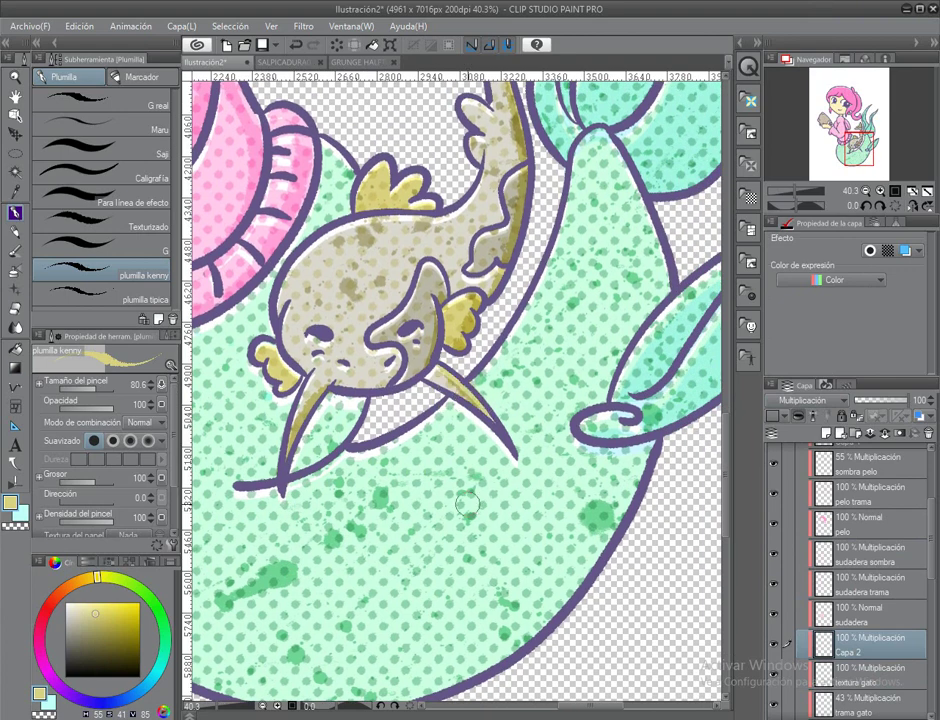
left_click_drag(389, 192, 437, 252)
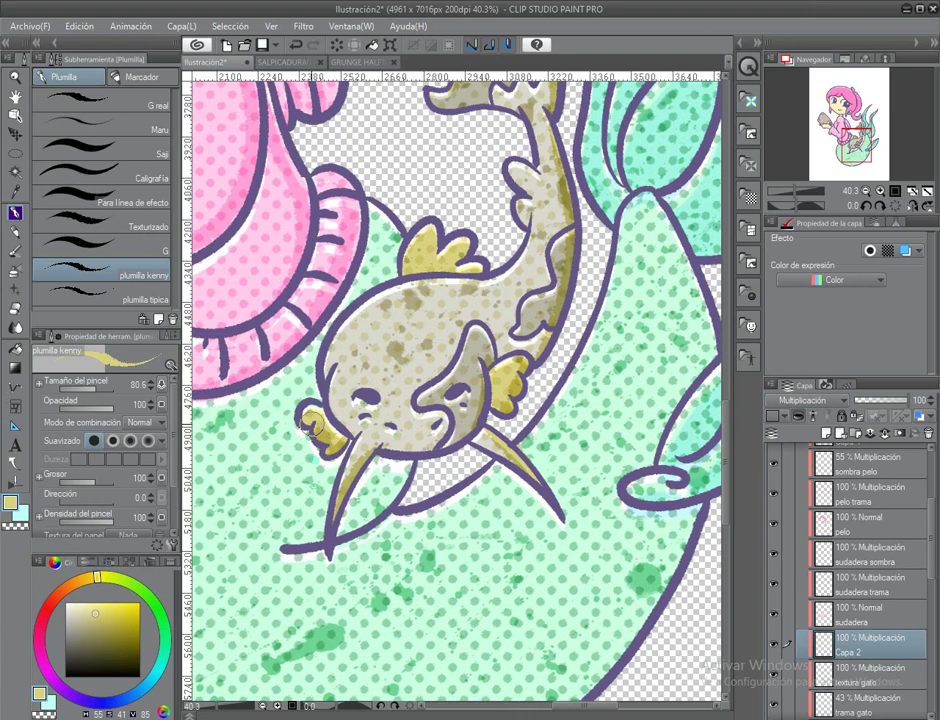
left_click_drag(439, 427, 449, 434)
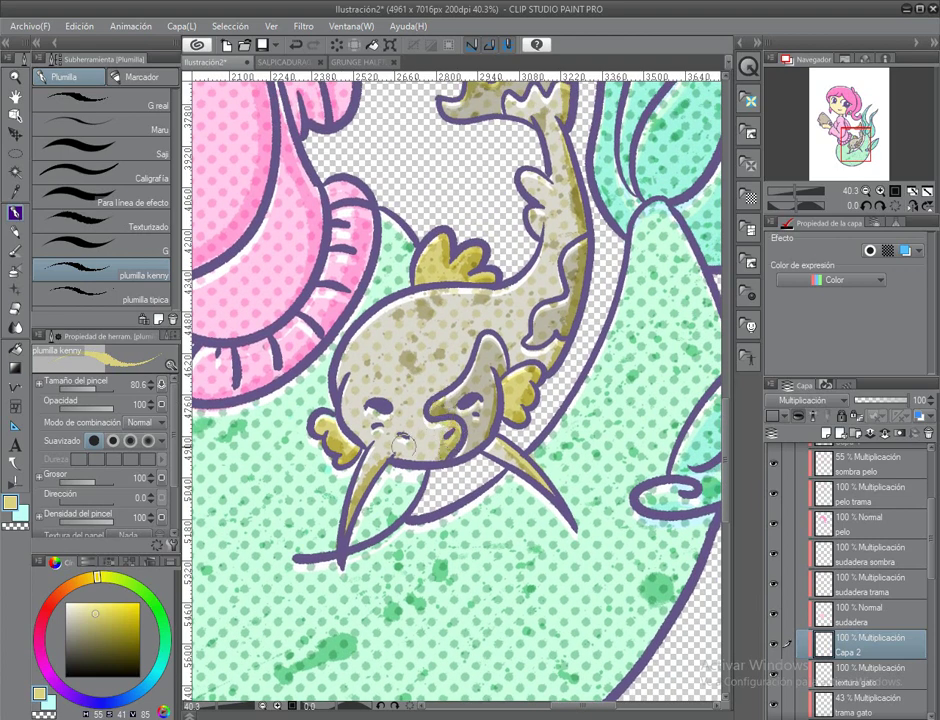
Step: Rename the cat-fish shadow layer sombra gato
double_click(15, 96)
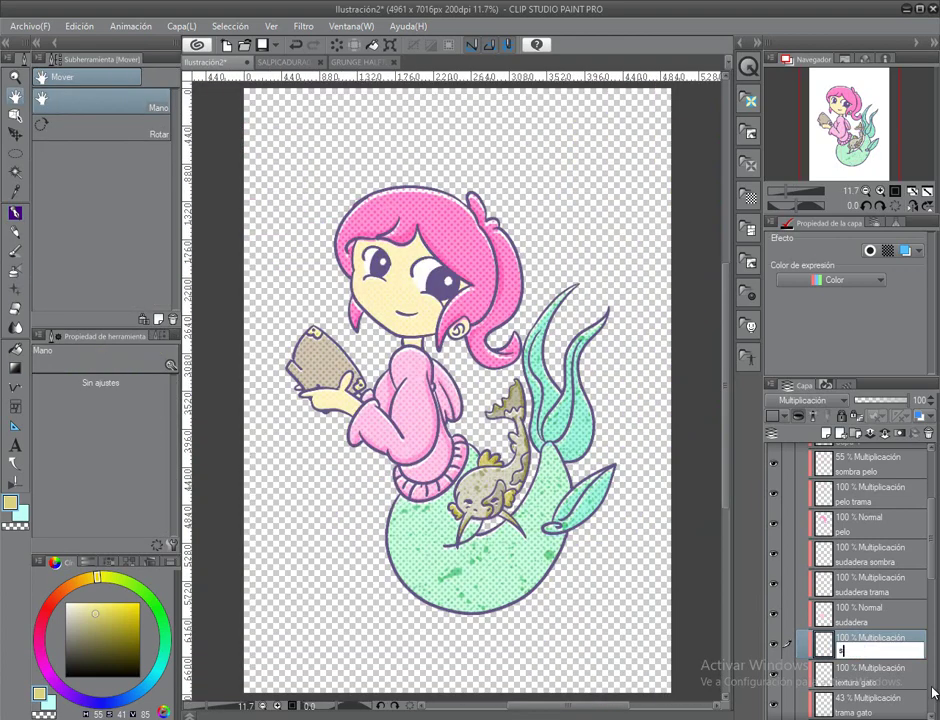
type("sombra gato")
key("Return")
Step: Add a Multiplicación layer above textura cola and set a medium blue as the pen's drawing colour
scroll(877, 665, "down", 5)
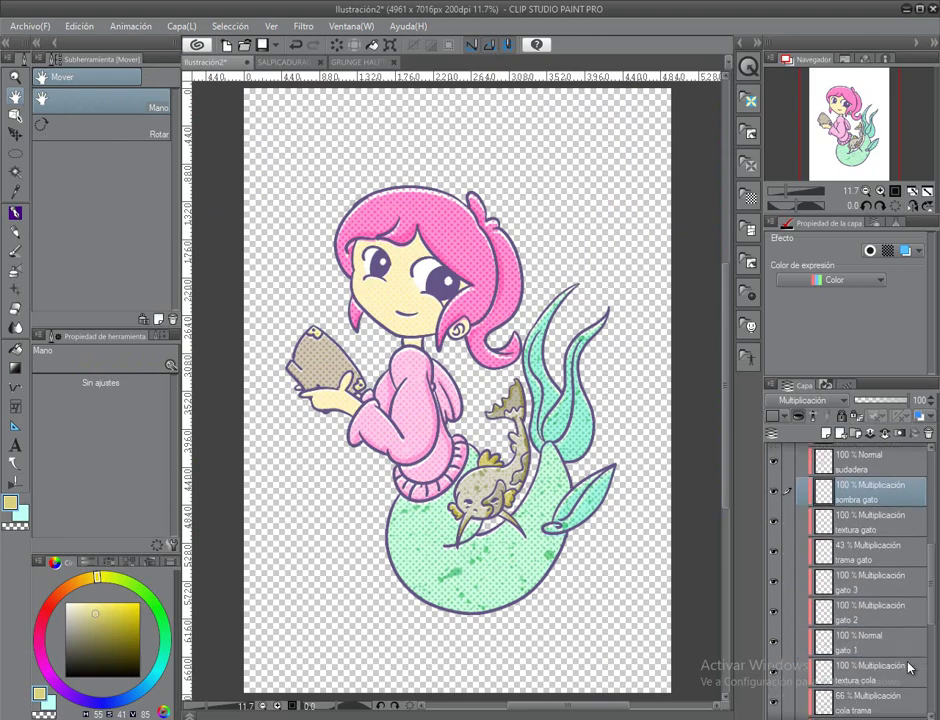
left_click(893, 656)
left_click(826, 433)
left_click(815, 400)
left_click(819, 40)
scroll(450, 400, "up", 3)
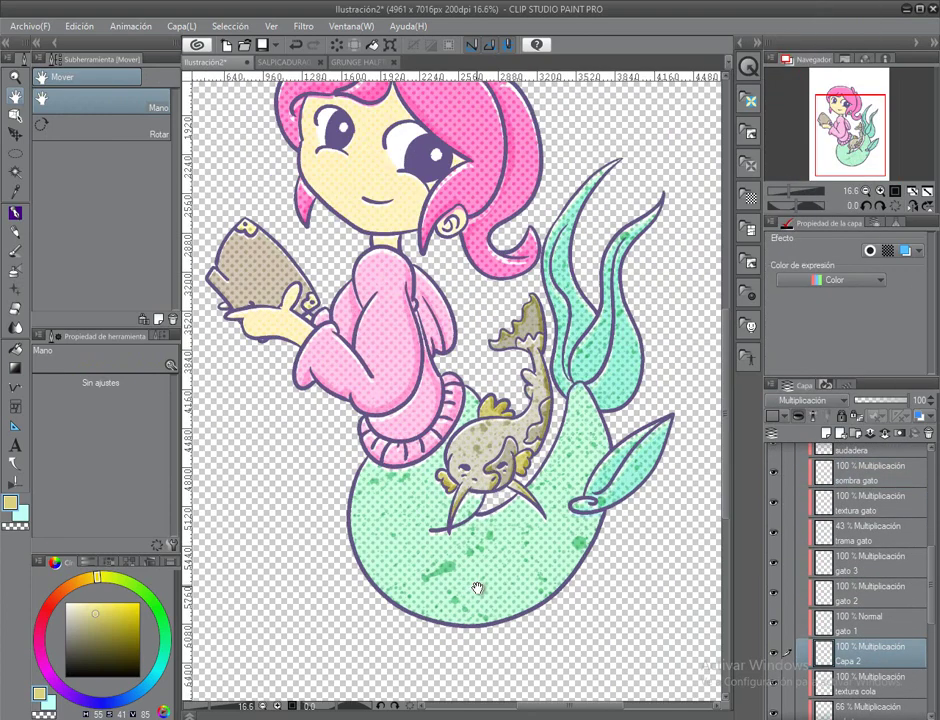
left_click(137, 700)
key("p")
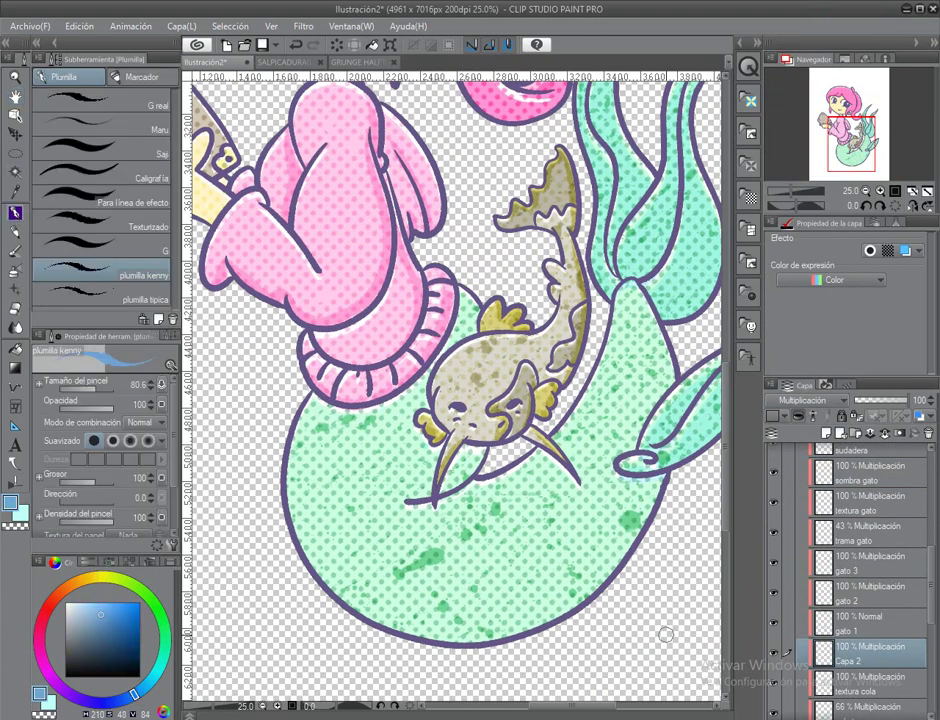
Step: Paint blue shadows on the tail beneath the sweatshirt hem, under the fold line, on the small side fin and along the narrow stem
left_click_drag(425, 430, 458, 480)
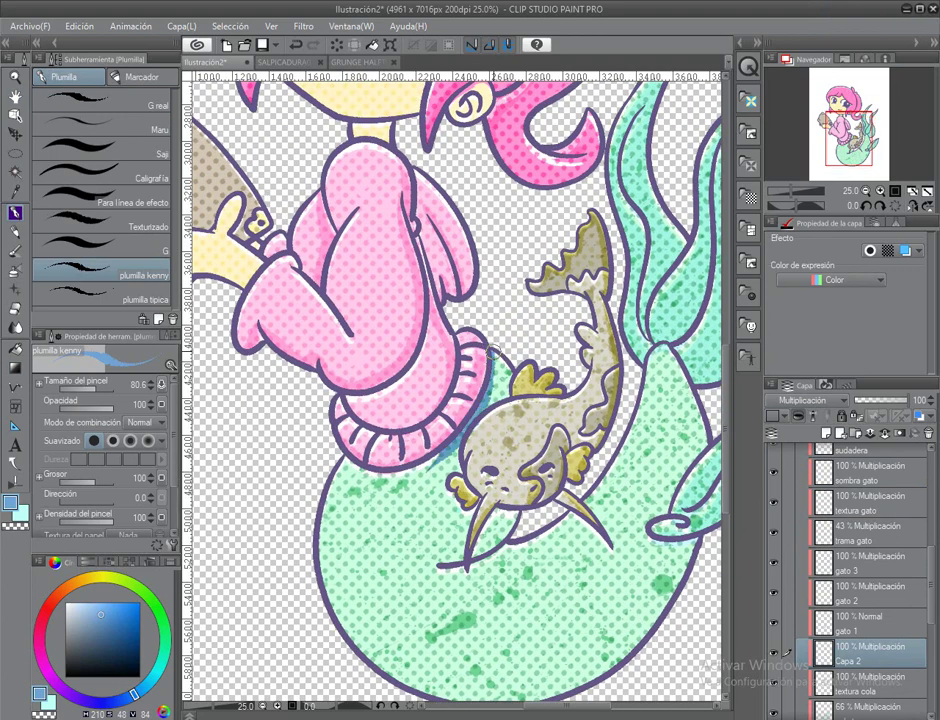
mouse_move(495, 425)
left_mouse_down()
mouse_move(370, 475)
mouse_move(300, 395)
left_mouse_up()
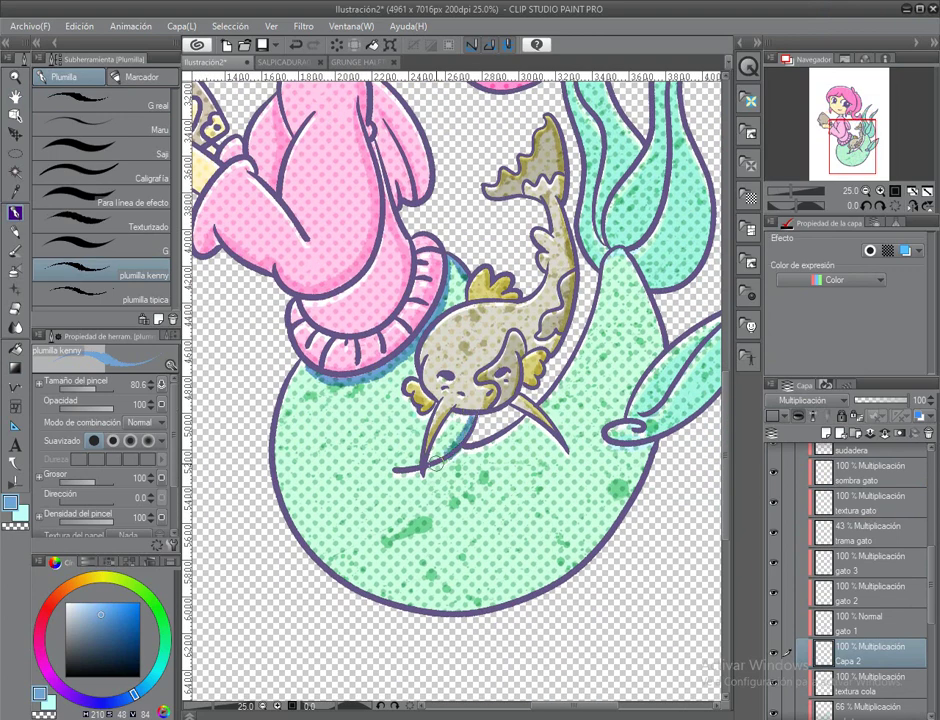
mouse_move(392, 468)
left_mouse_down()
mouse_move(430, 480)
mouse_move(278, 586)
left_mouse_up()
mouse_move(598, 400)
left_mouse_down()
mouse_move(549, 497)
mouse_move(450, 545)
left_mouse_up()
left_click_drag(569, 424, 642, 303)
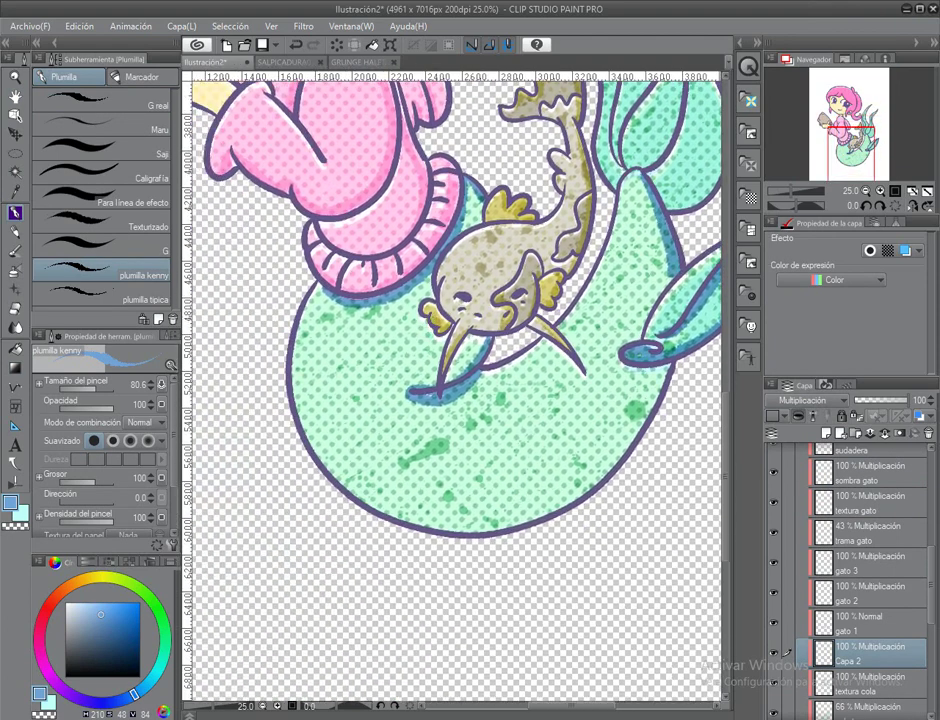
Step: Rotate the canvas to -75° and paint a blue shadow along the outer curve of the mermaid's tail
left_click(866, 208)
left_click_drag(410, 358, 409, 352)
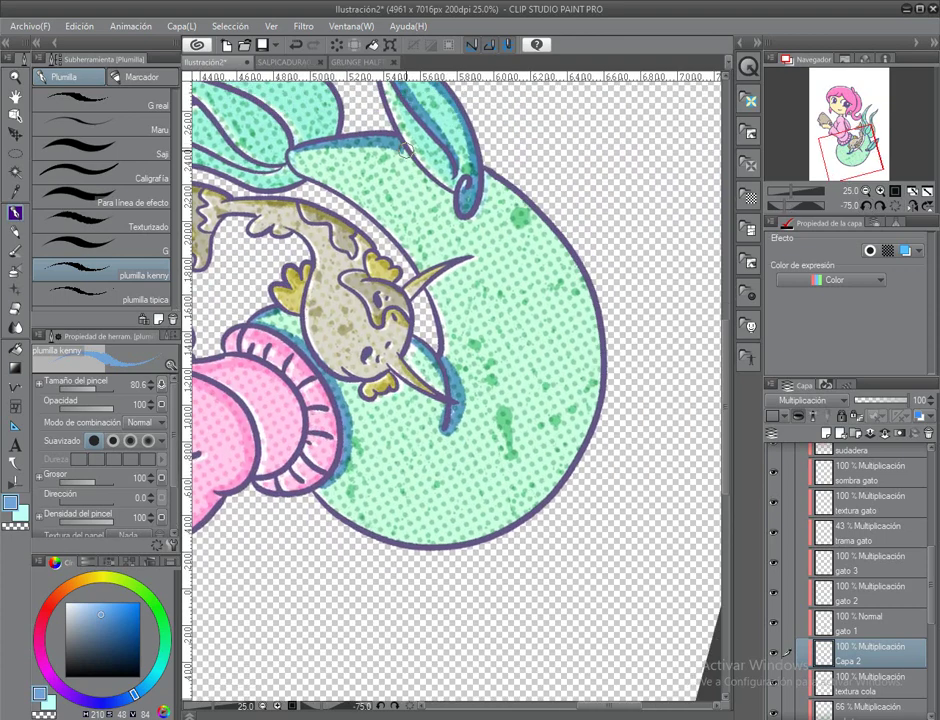
mouse_move(410, 130)
left_mouse_down()
mouse_move(438, 300)
mouse_move(378, 389)
left_mouse_up()
left_click_drag(487, 466, 515, 551)
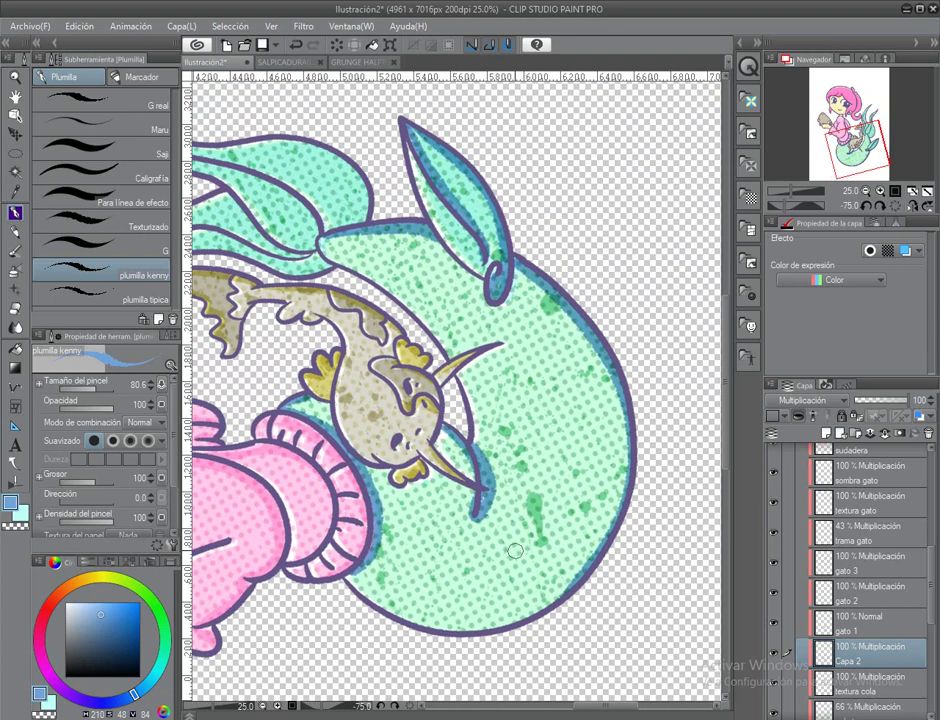
Step: Reset the canvas rotation and paint blue shadows along the edges of the two long tail fins
left_click(893, 212)
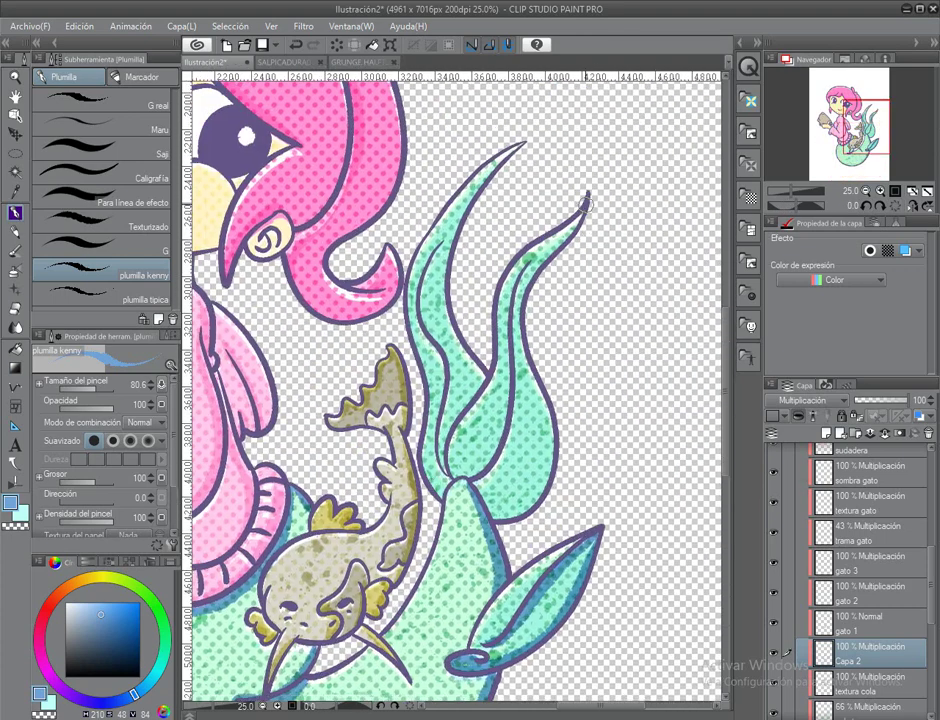
mouse_move(408, 265)
left_mouse_down()
mouse_move(360, 385)
mouse_move(390, 415)
left_mouse_up()
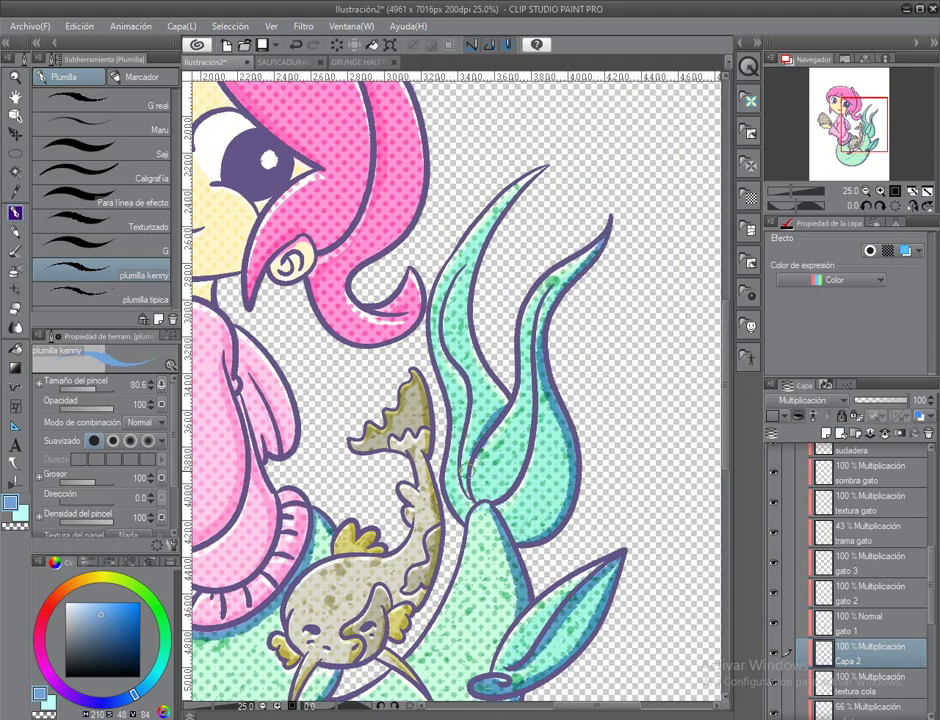
mouse_move(543, 172)
left_mouse_down()
mouse_move(505, 290)
mouse_move(474, 270)
mouse_move(460, 320)
mouse_move(430, 320)
left_mouse_up()
Step: Lower the tail shadow layer's opacity to 49 % and rename it sombra cola
mouse_move(880, 403)
left_mouse_down()
mouse_move(872, 403)
mouse_move(883, 403)
left_mouse_up()
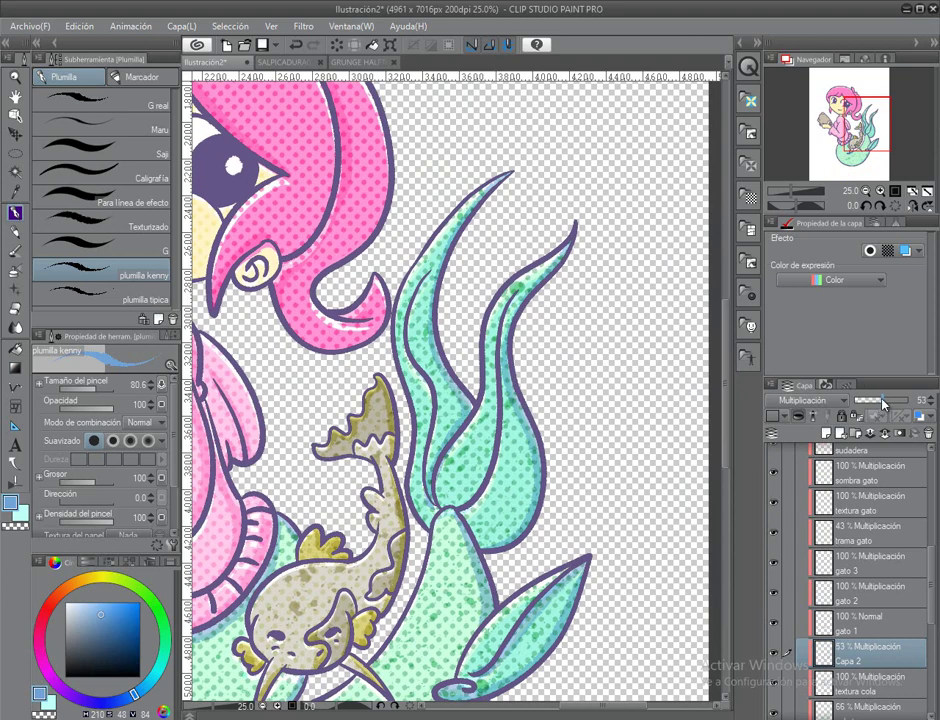
double_click(15, 97)
scroll(850, 560, "down", 3)
double_click(852, 545)
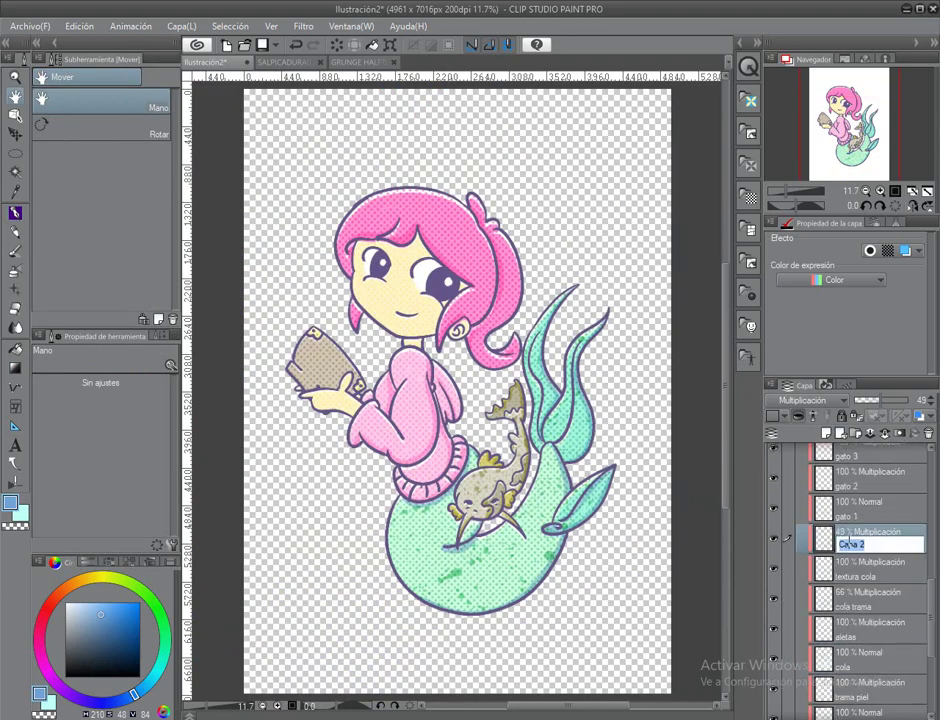
type("sombra cola")
key("Return")
Step: Add a Multiplicación layer above trama piel and ready the plumilla kenny pen with the skin's cream colour
scroll(850, 560, "down", 3)
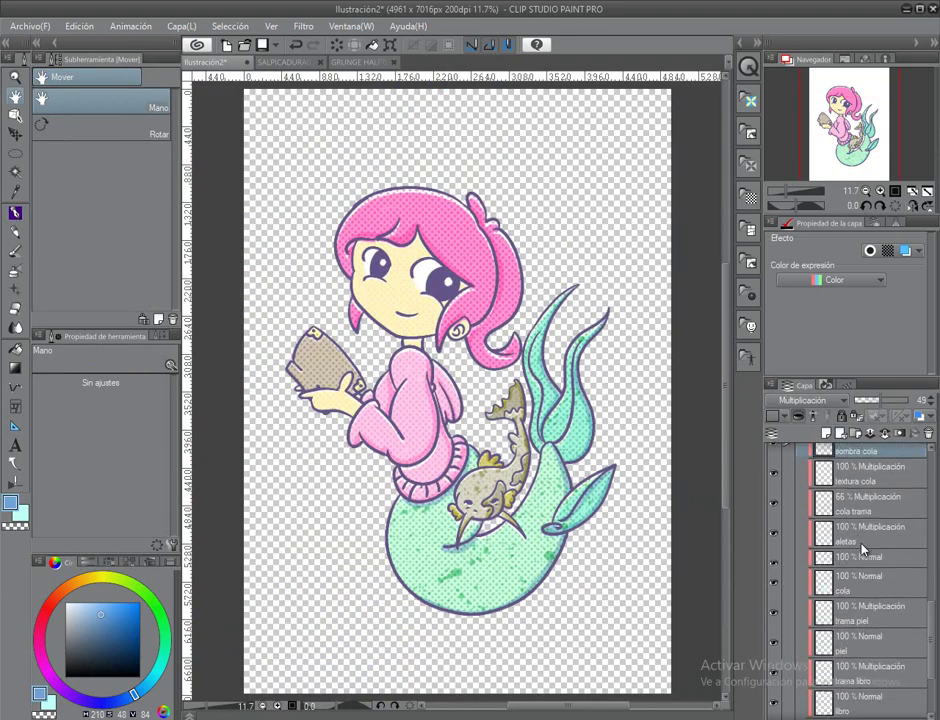
left_click(860, 594)
scroll(467, 284, "up", 3)
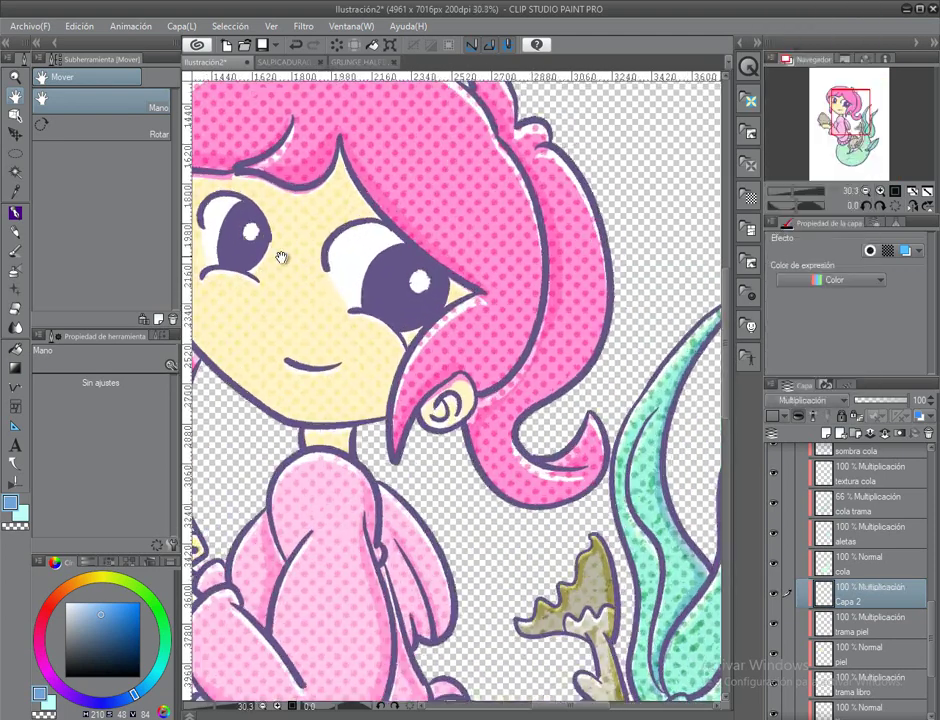
left_click(15, 212)
Step: Paint cream shadows on the face beneath the fringe, around the cheek, on the neck and over the hand
left_click_drag(273, 187, 313, 287)
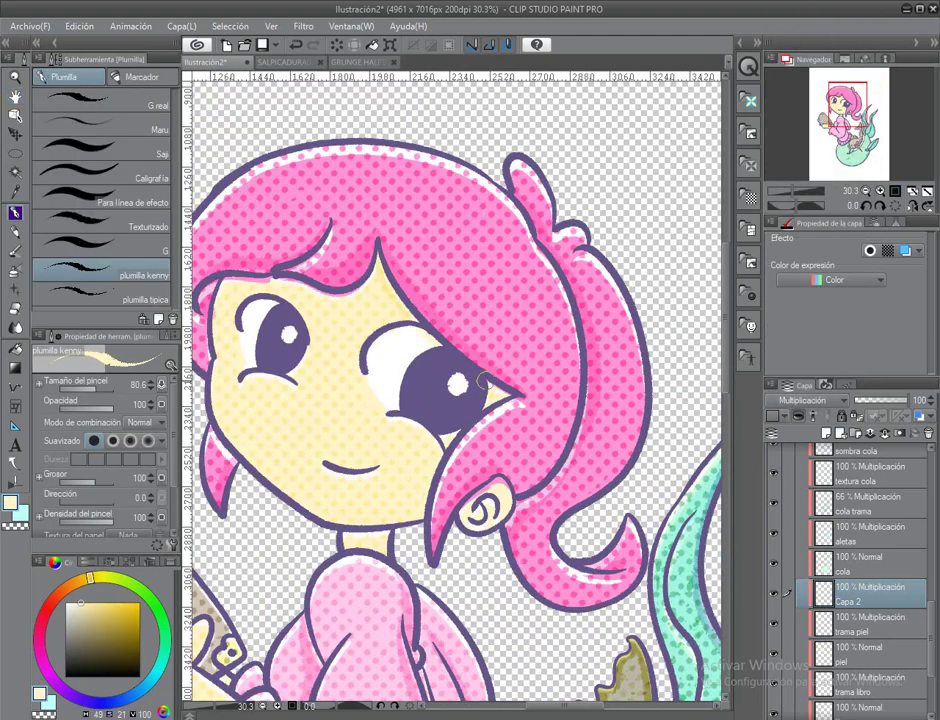
left_click_drag(430, 449, 565, 451)
left_click_drag(470, 360, 515, 380)
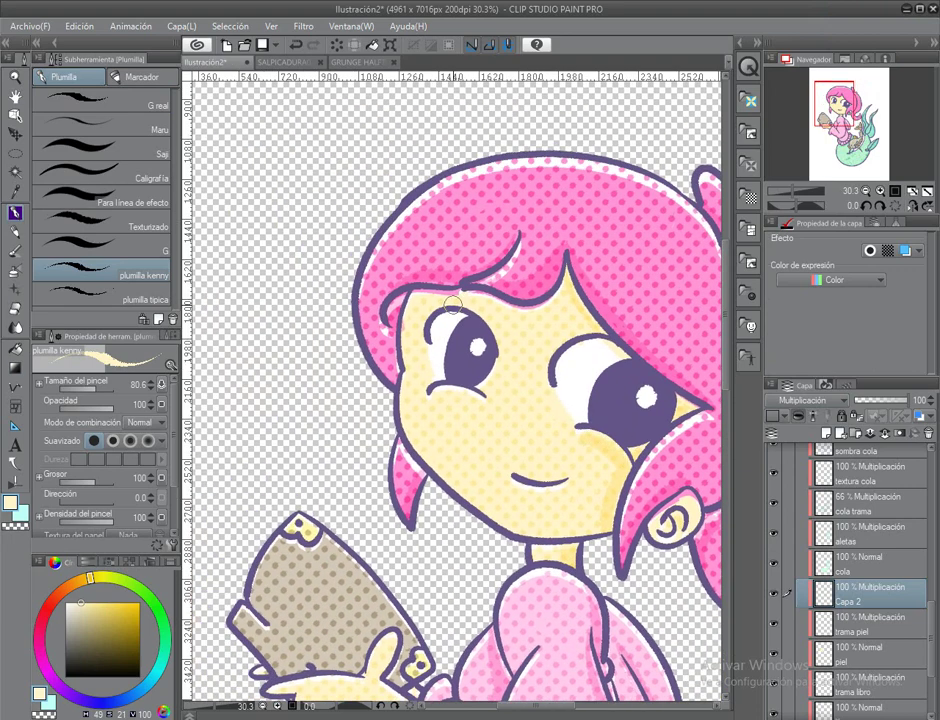
left_click_drag(507, 316, 510, 290)
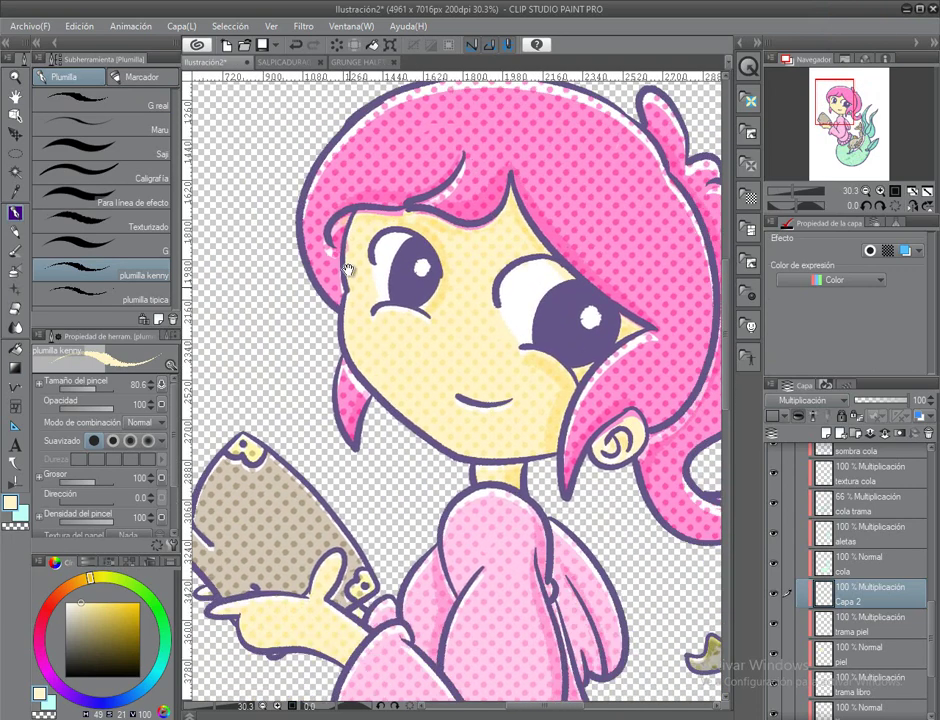
left_click_drag(400, 690, 478, 372)
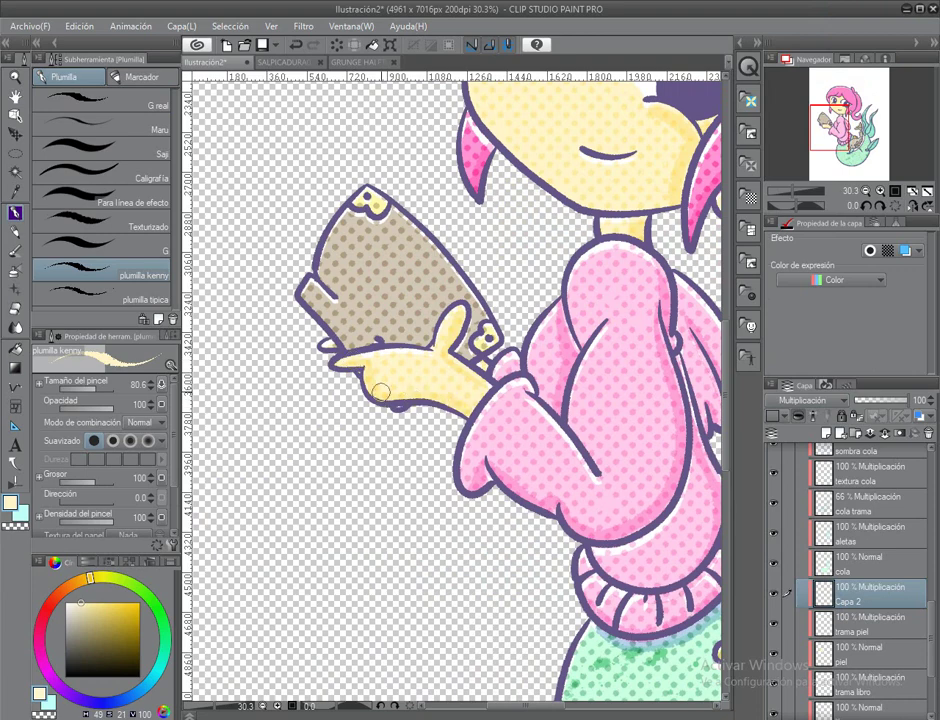
left_click_drag(351, 360, 221, 395)
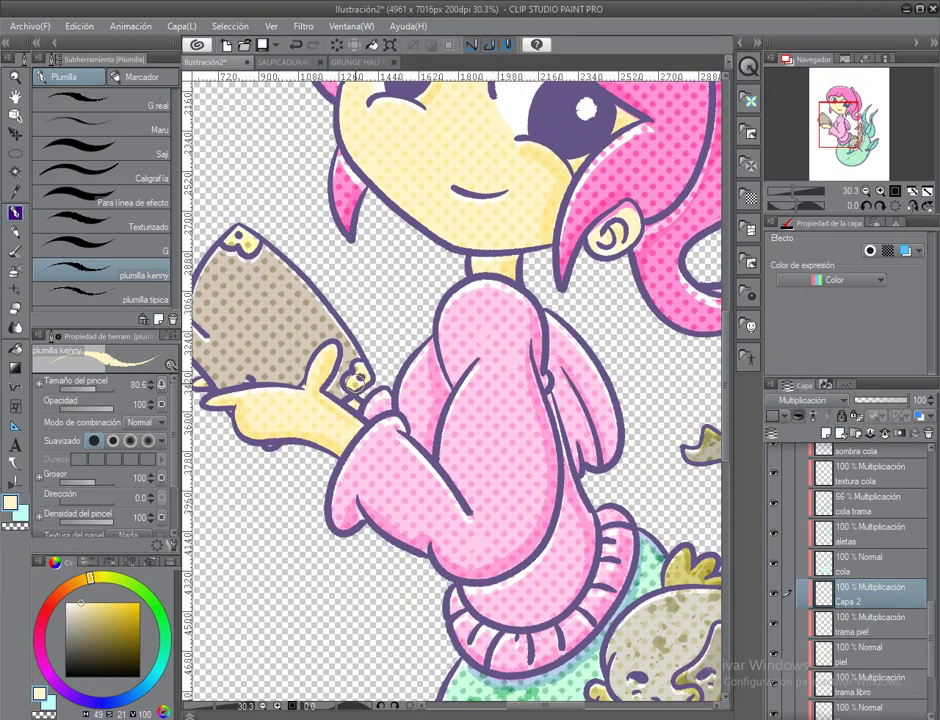
Step: Rename the skin shadow layer sombra piel and add a new Multiplicación layer directly above trama libro
double_click(847, 603)
key("Return")
left_click_drag(300, 400, 450, 420)
key("ctrl+shift+n")
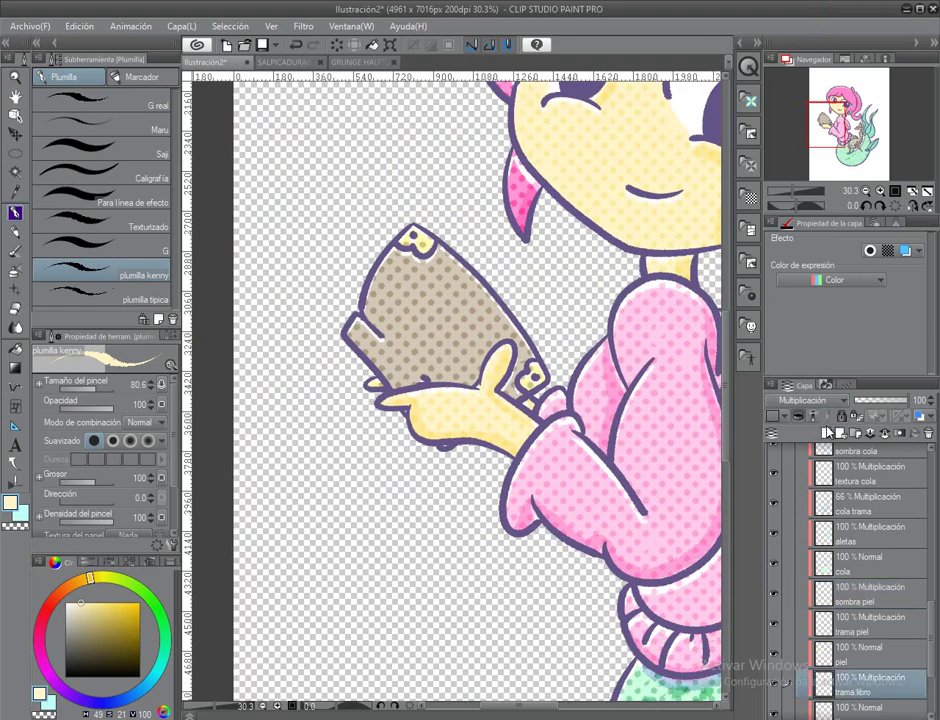
left_click(803, 400)
left_click(808, 36)
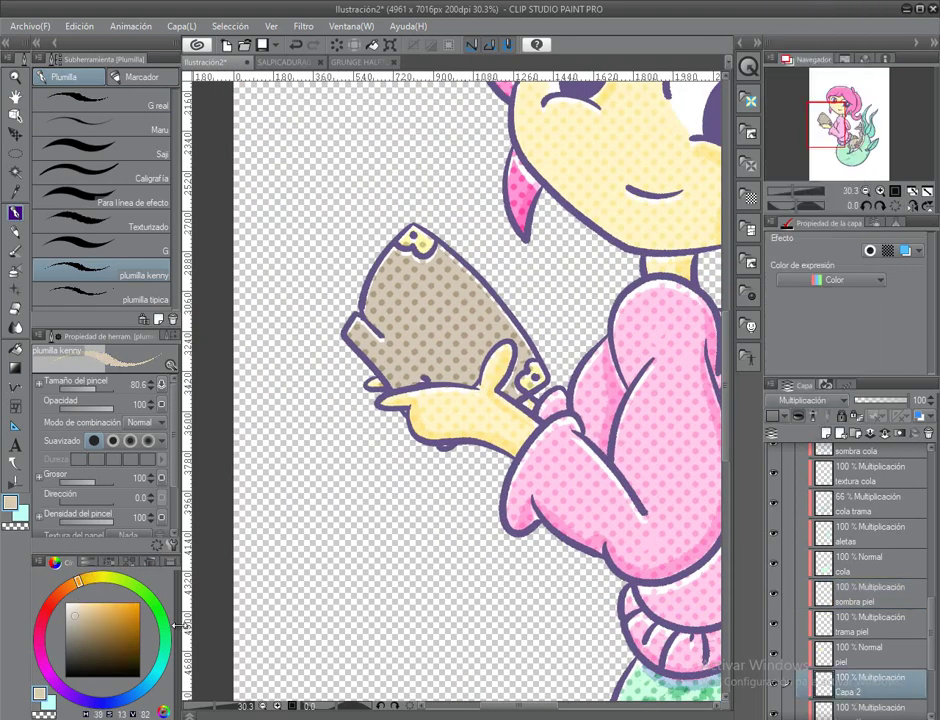
Step: Paint beige shadows along the book's spine and cover edges with the plumilla kenny pen, and rename their layer
left_click_drag(381, 374, 375, 388)
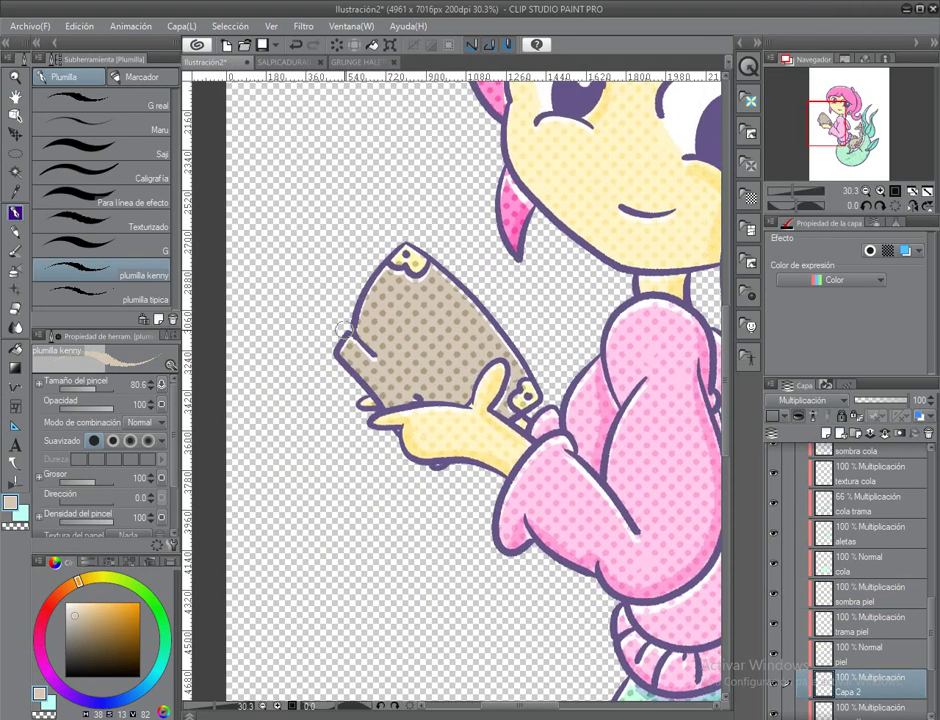
left_click_drag(358, 335, 415, 402)
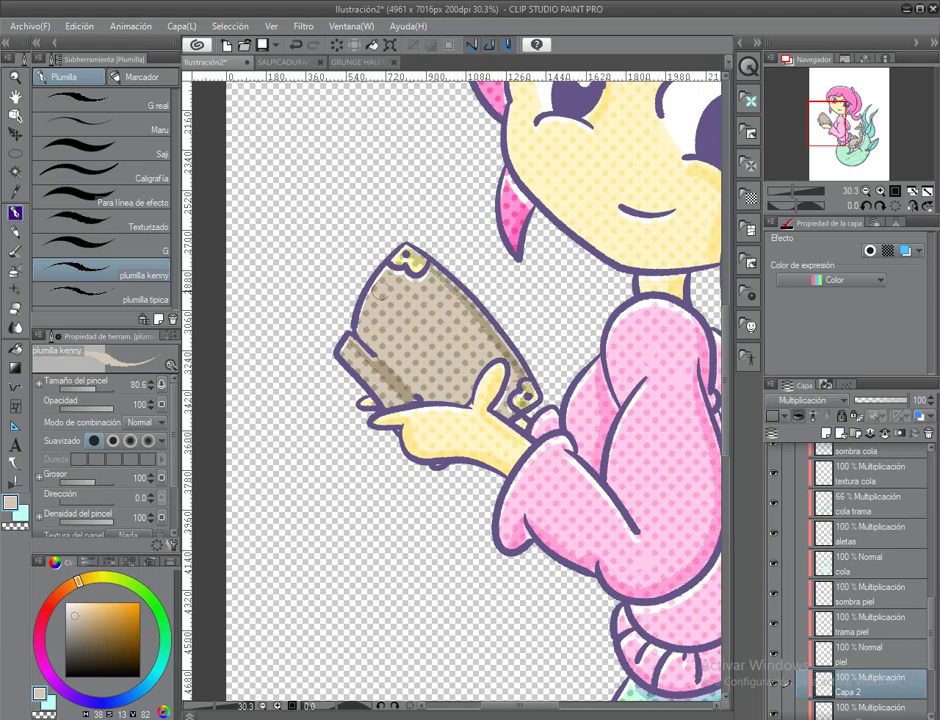
left_click_drag(386, 297, 365, 327)
left_click(15, 96)
key("ctrl+0")
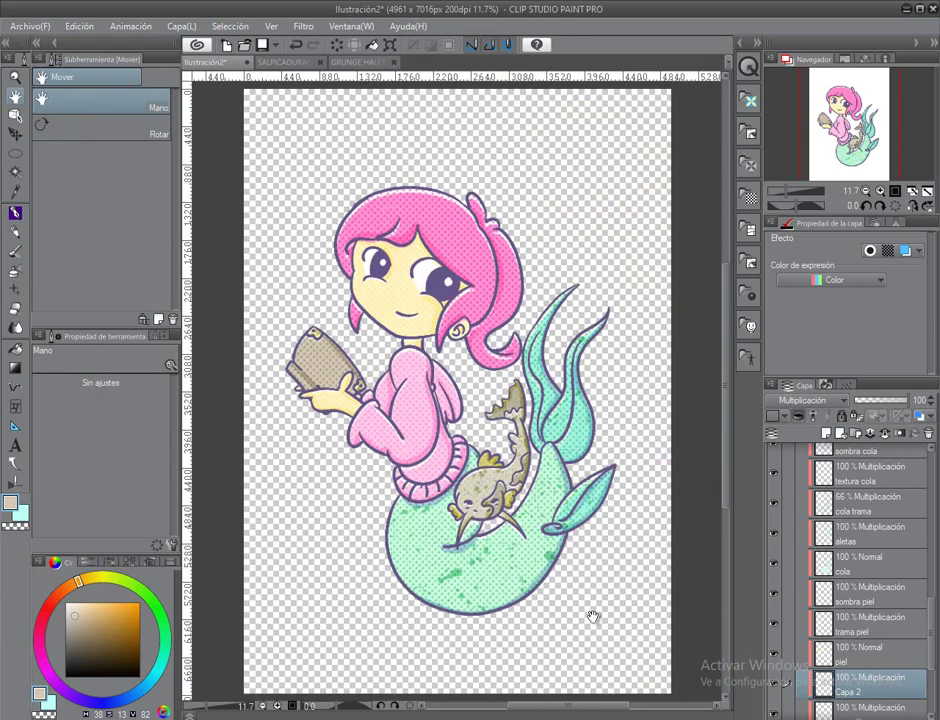
double_click(840, 688)
key("Return")
Step: Add a Normal layer between the grises folder and Scan, and fill it with beige and a lighter beige as background
scroll(840, 640, "down", 5)
key("ctrl+shift+n")
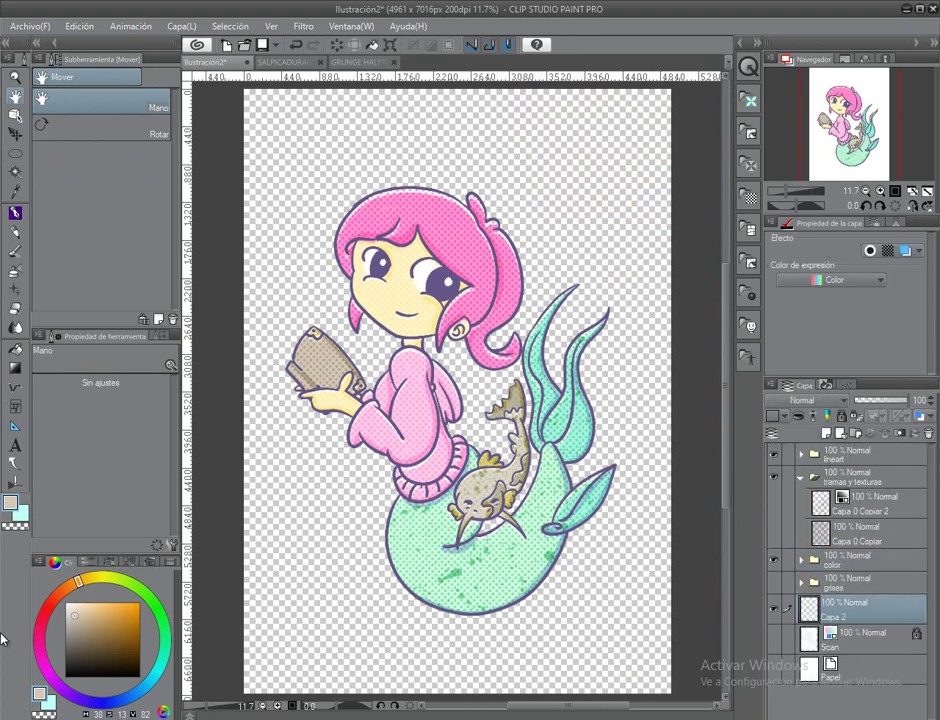
key("g")
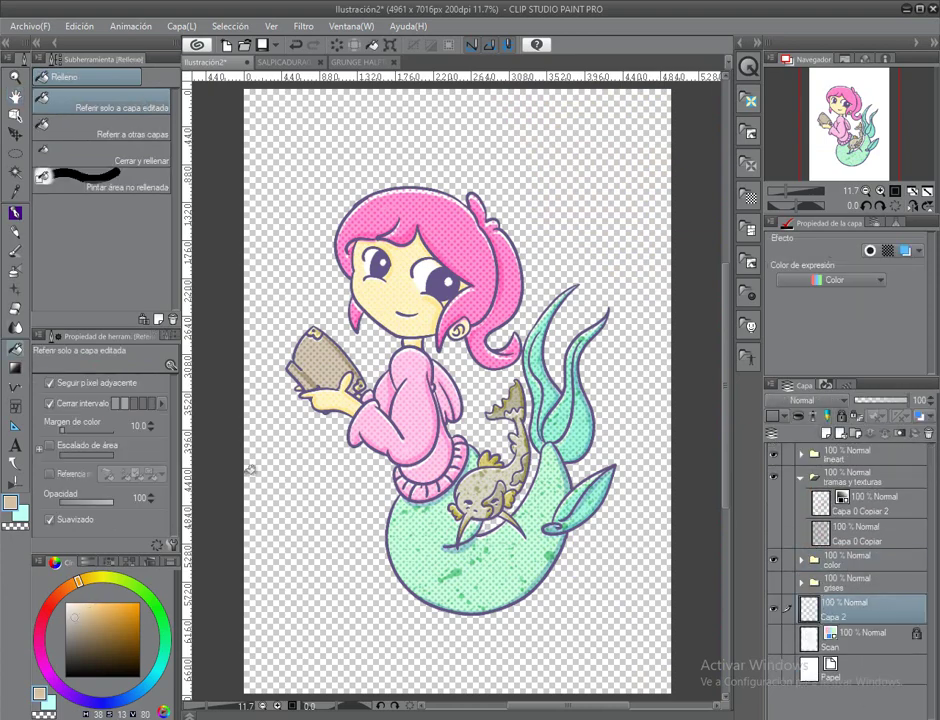
left_click(273, 639)
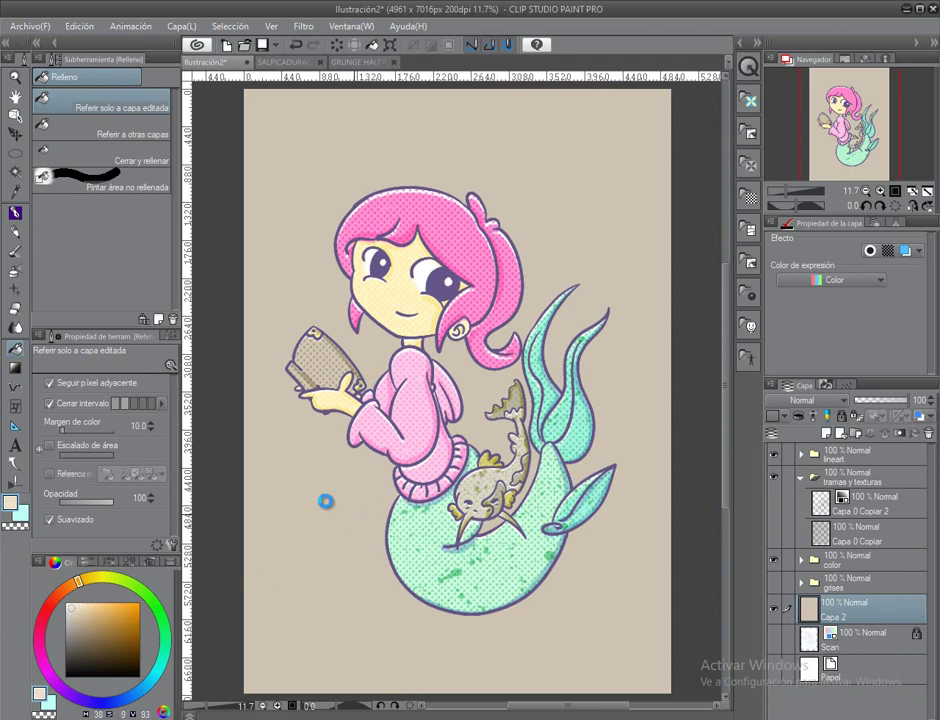
left_click(325, 501)
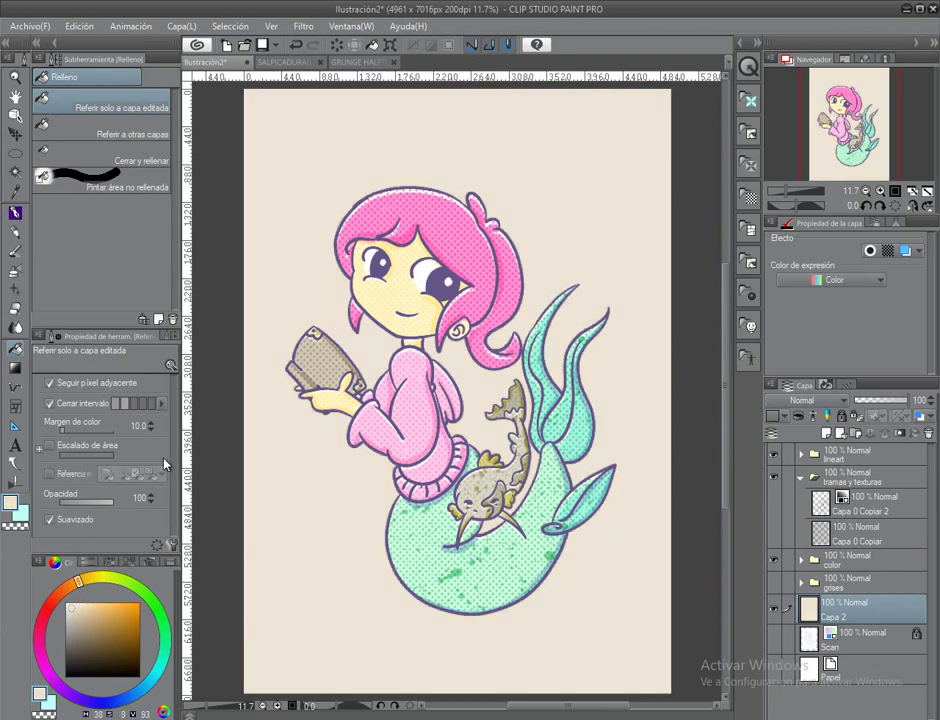
Step: Refill the background with a pale blue of hue 209 and rename its layer fondo
left_click(135, 690)
left_click(384, 651)
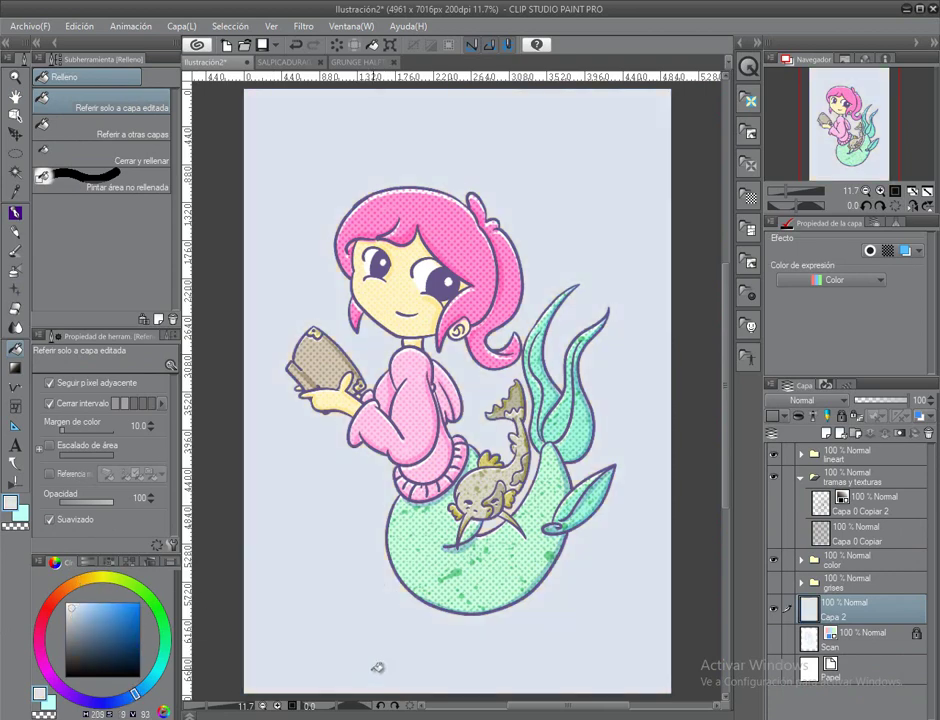
double_click(836, 614)
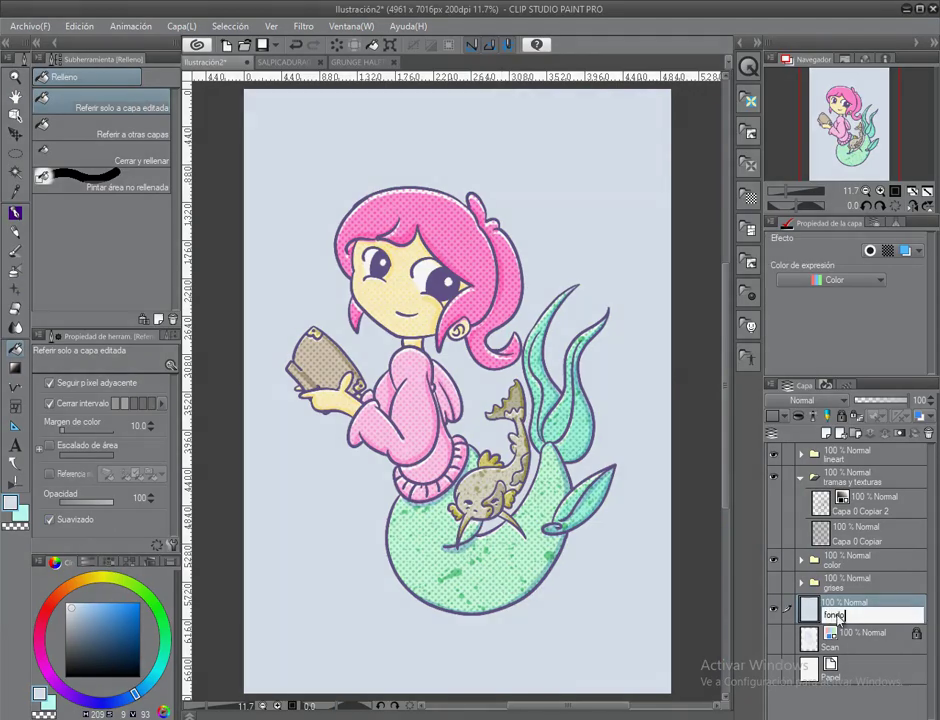